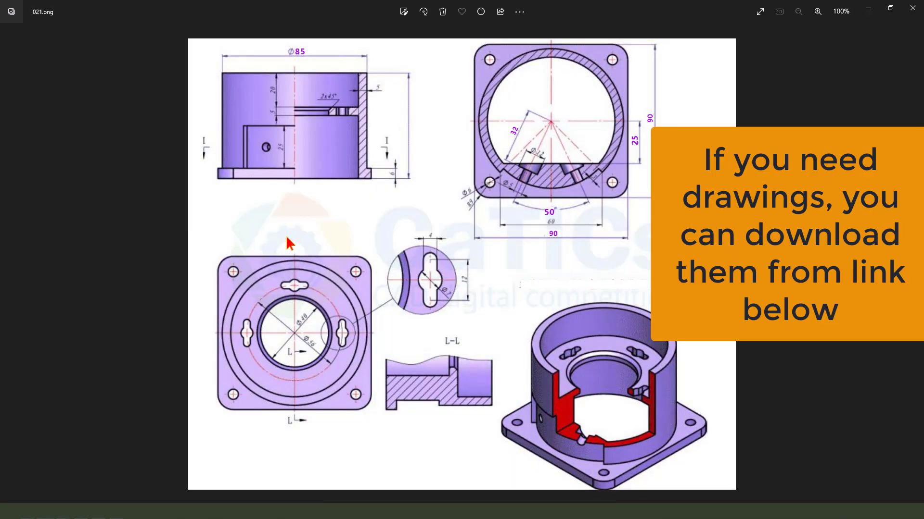
mouse_move(234, 238)
left_mouse_down()
mouse_move(570, 241)
mouse_move(486, 467)
mouse_move(241, 334)
left_mouse_up()
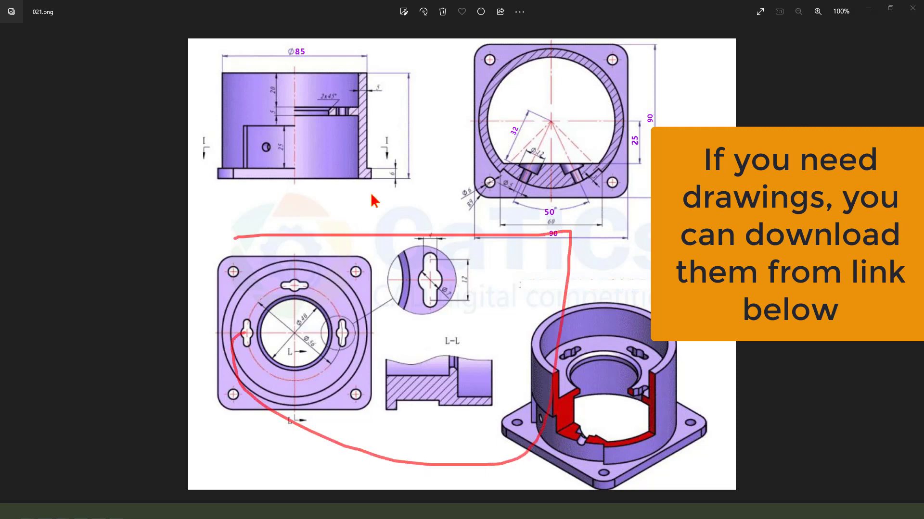
key("Escape")
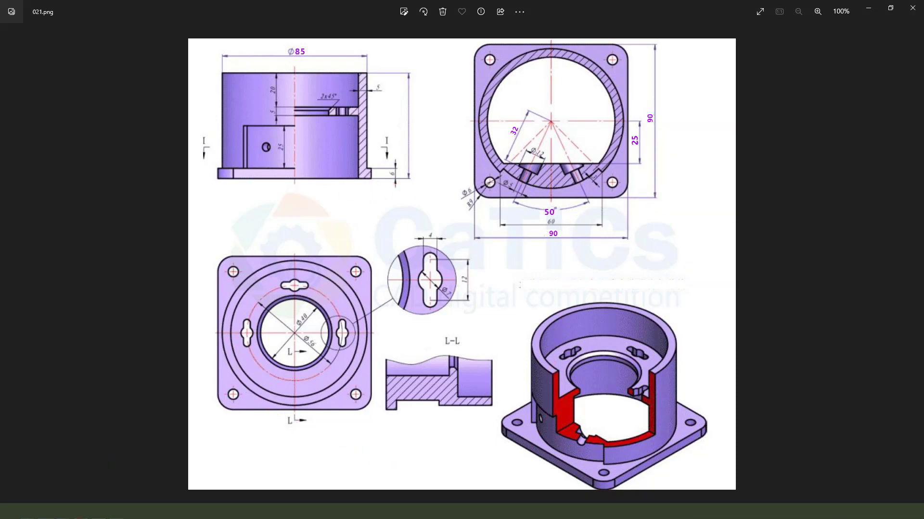
Step: Switch to FreeCAD and create a new document with an empty body
left_click(50, 511)
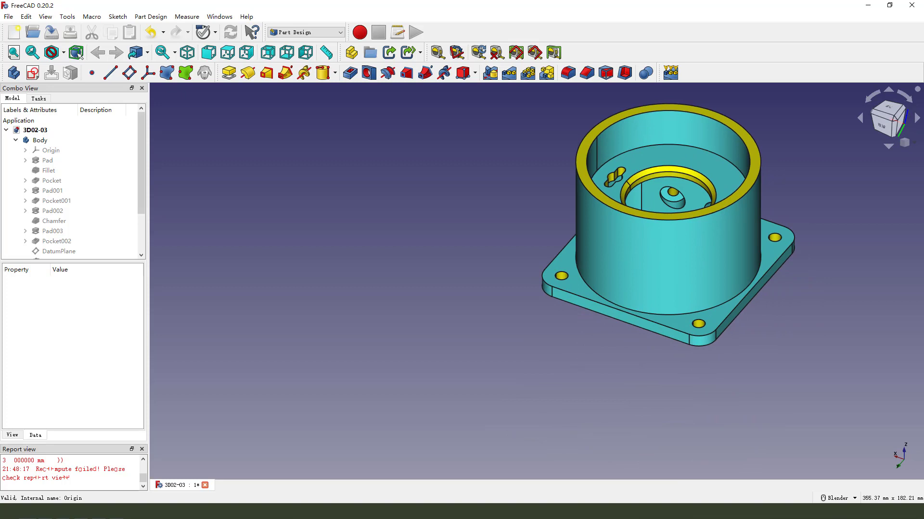
left_click(14, 33)
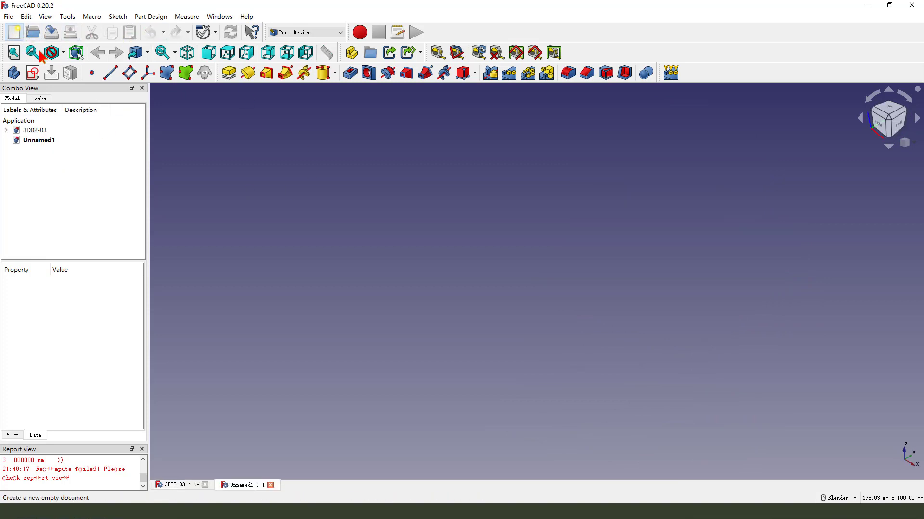
left_click(14, 74)
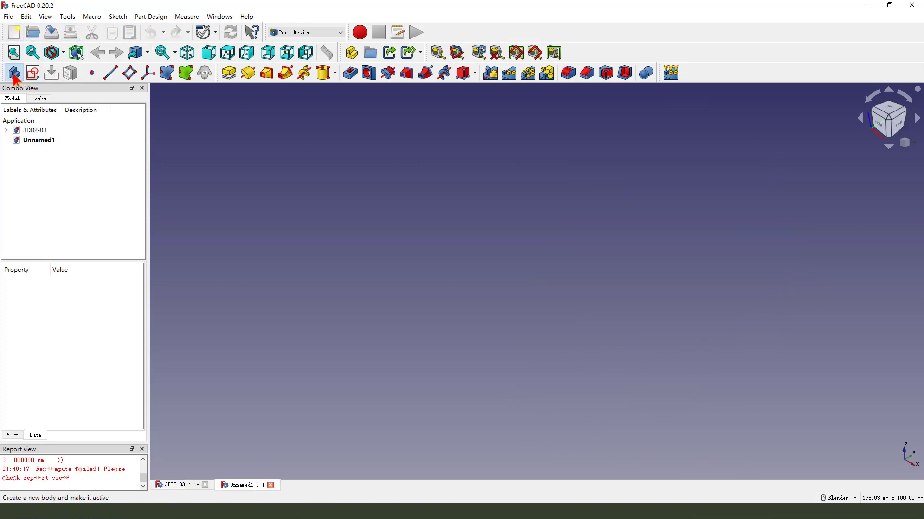
Step: Start a sketch on the XY plane and draw a circle about 31 mm in diameter centred on the origin
left_click(33, 74)
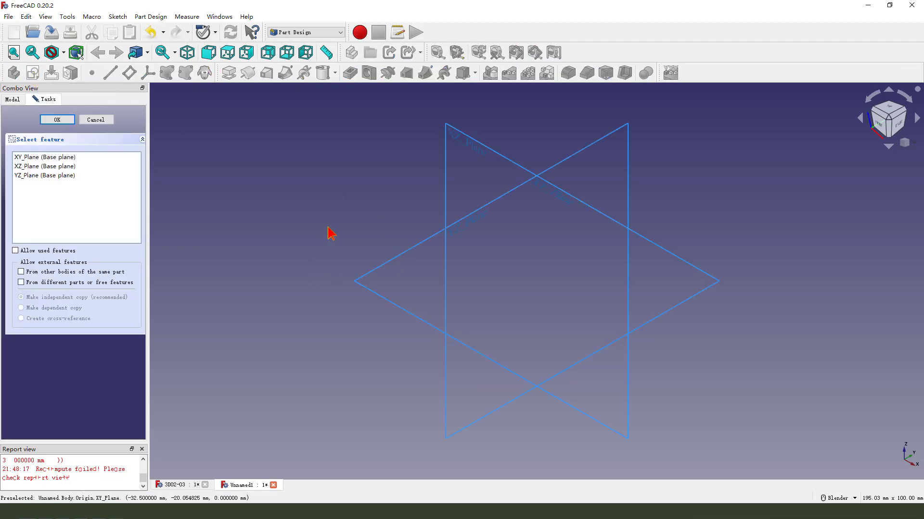
left_click(394, 266)
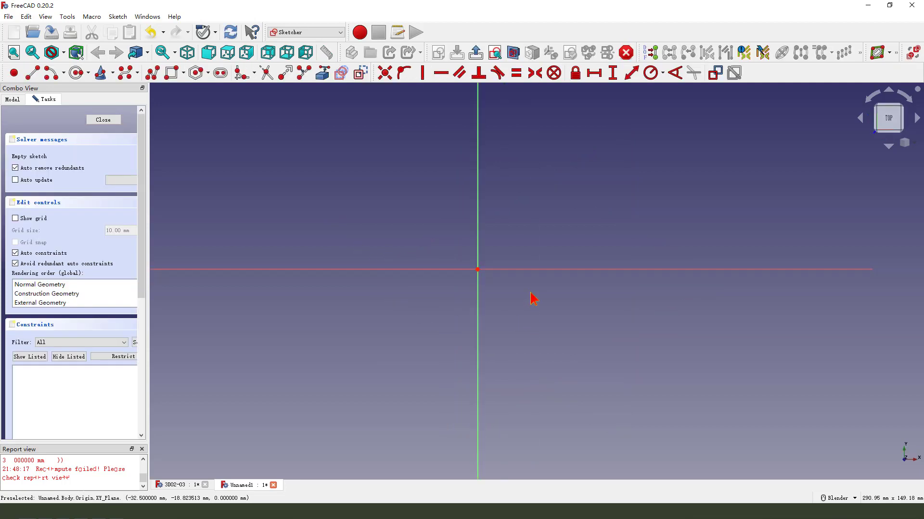
left_click(77, 73)
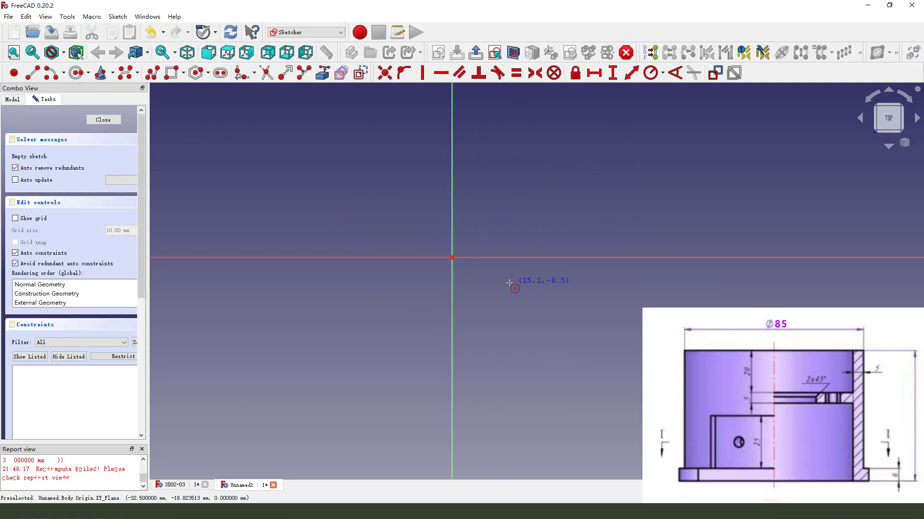
left_click(452, 258)
left_click(500, 297)
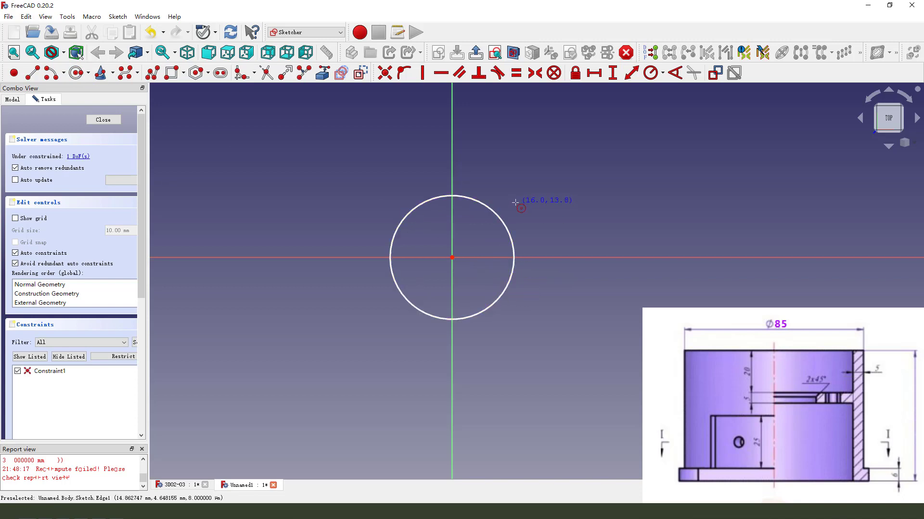
Step: Constrain the circle's diameter to 85 mm
left_click(500, 219)
left_click(663, 73)
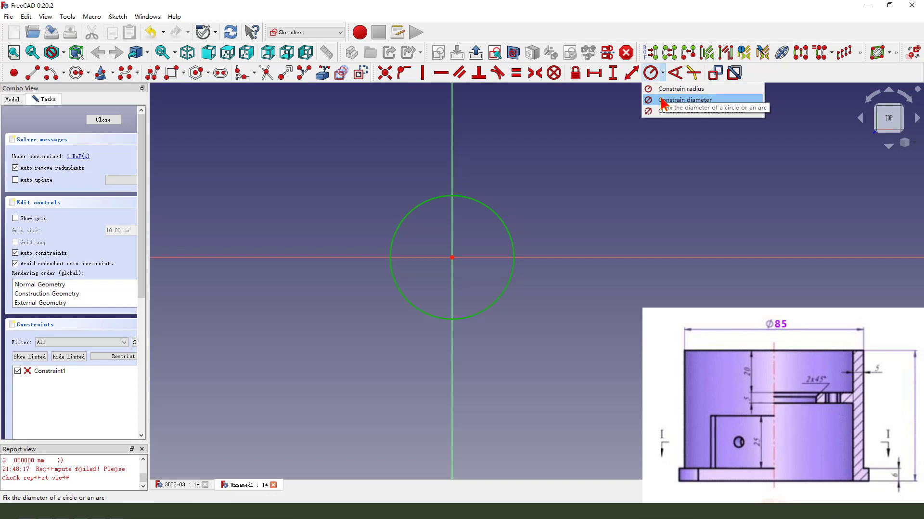
left_click(661, 100)
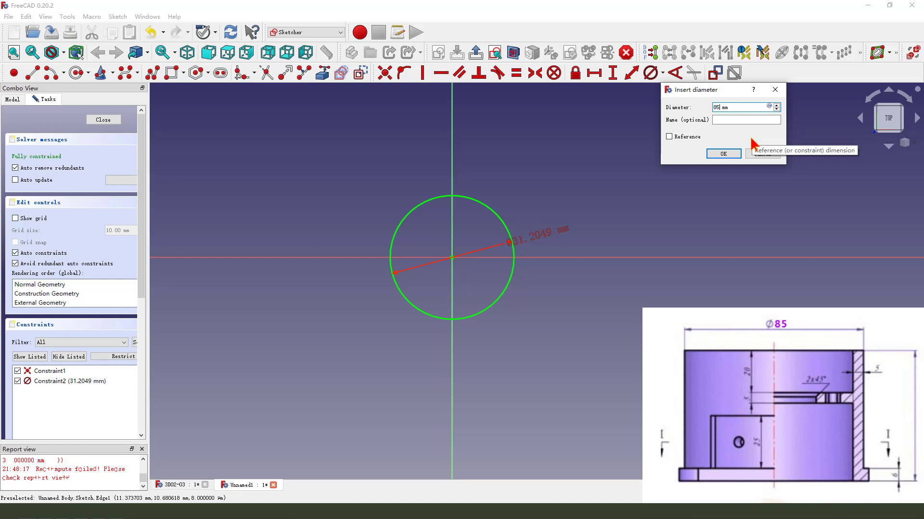
key("Return")
scroll(604, 231, "down", 3)
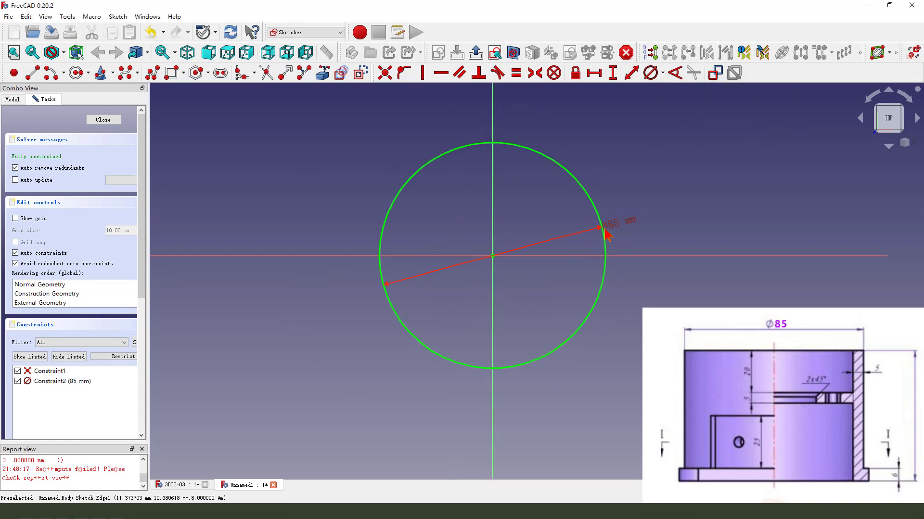
scroll(395, 207, "down", 1)
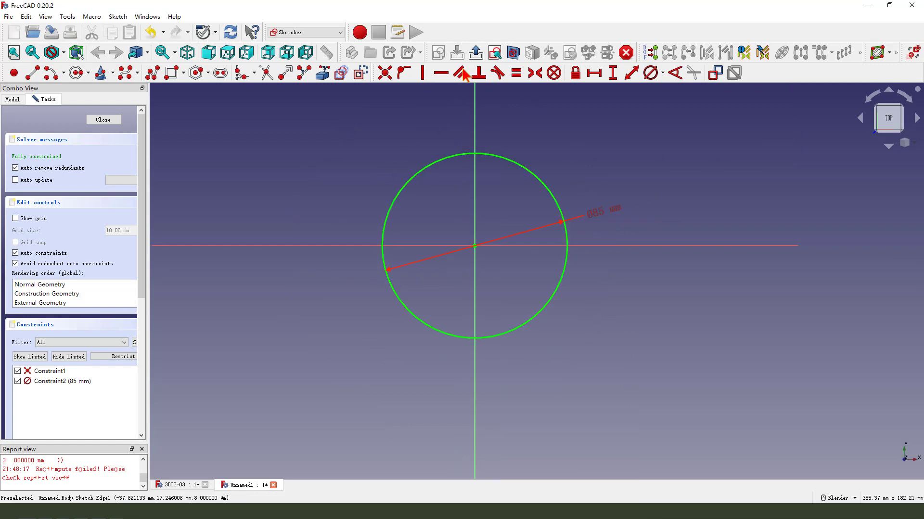
Step: Finish the circle sketch and pad it to a length of 62 mm
key("Escape")
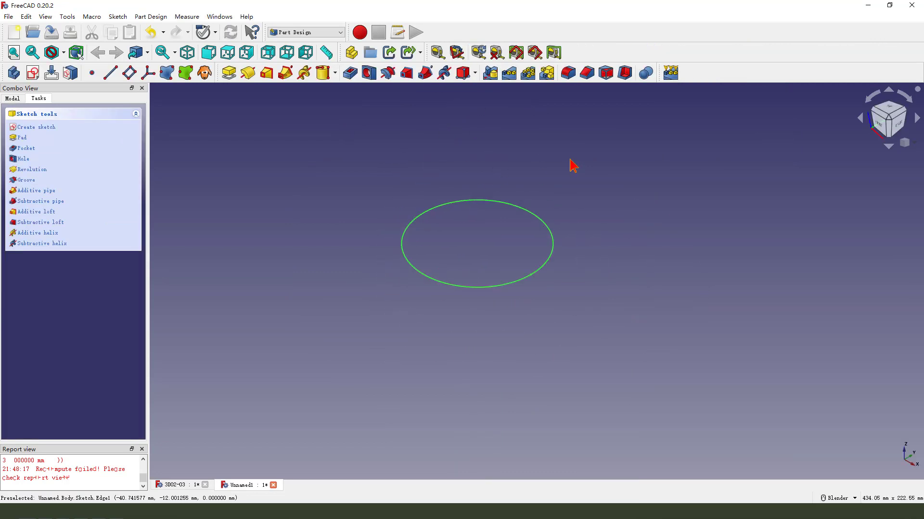
left_click(229, 73)
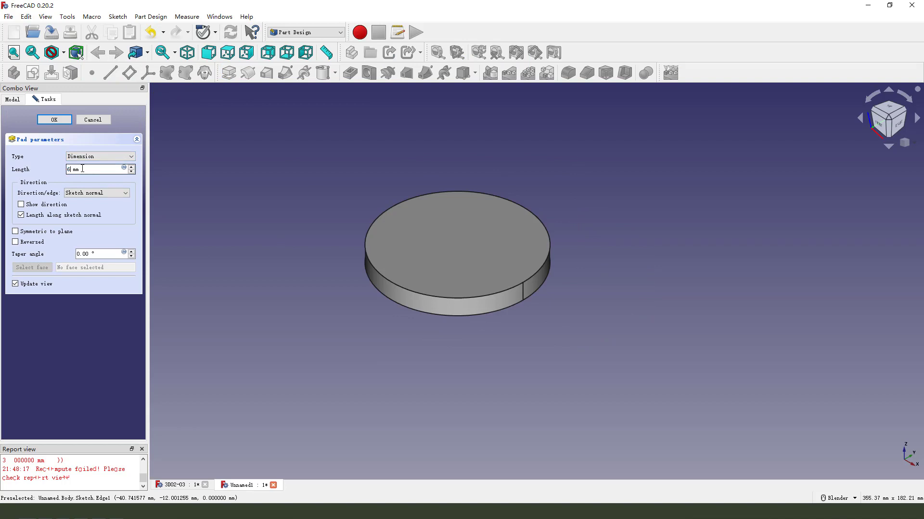
left_click(54, 119)
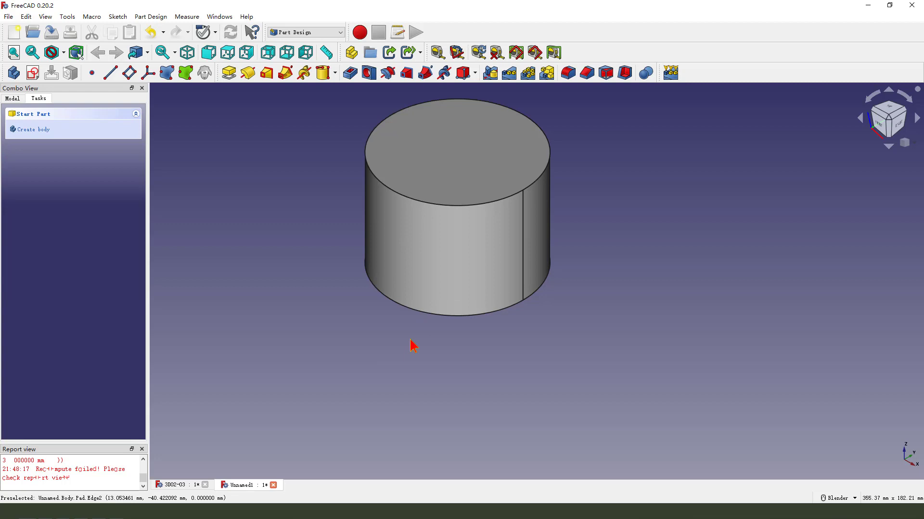
Step: Start a second sketch on the XY plane and draw a rounded rectangle enclosing the cylinder
left_click(32, 72)
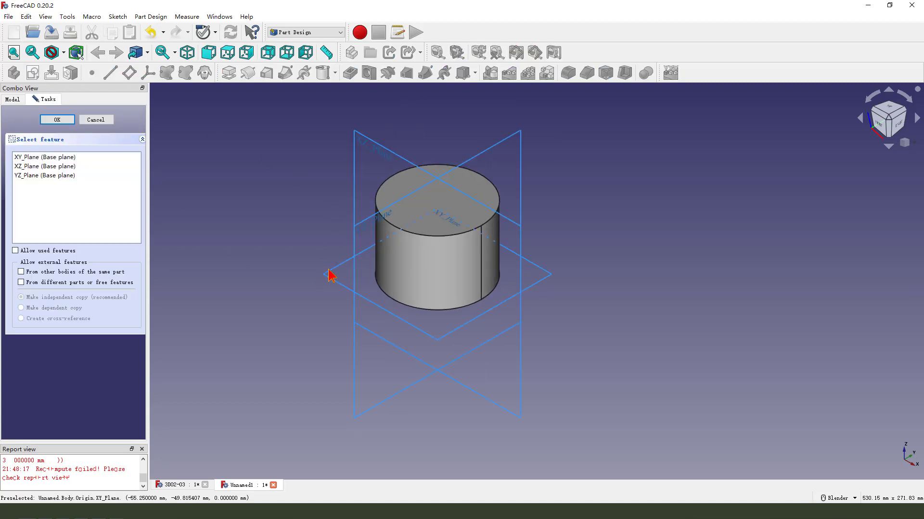
left_click(332, 273)
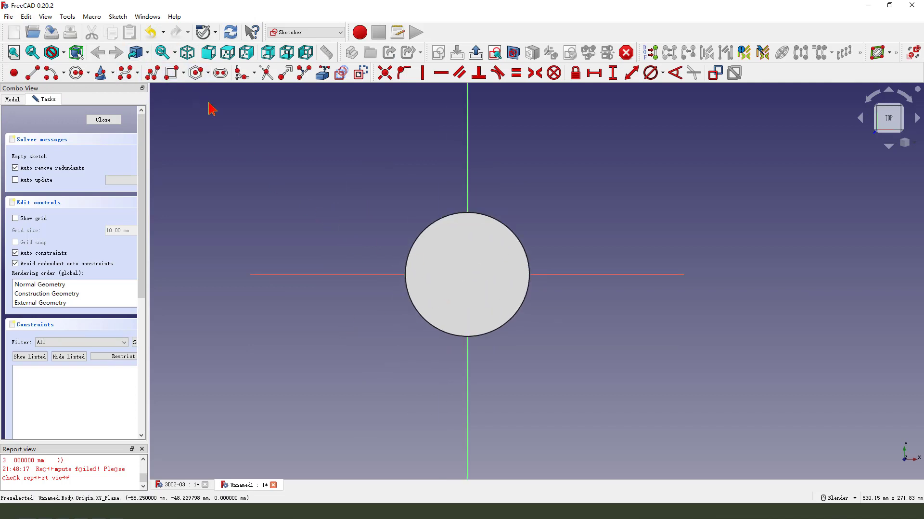
left_click(185, 75)
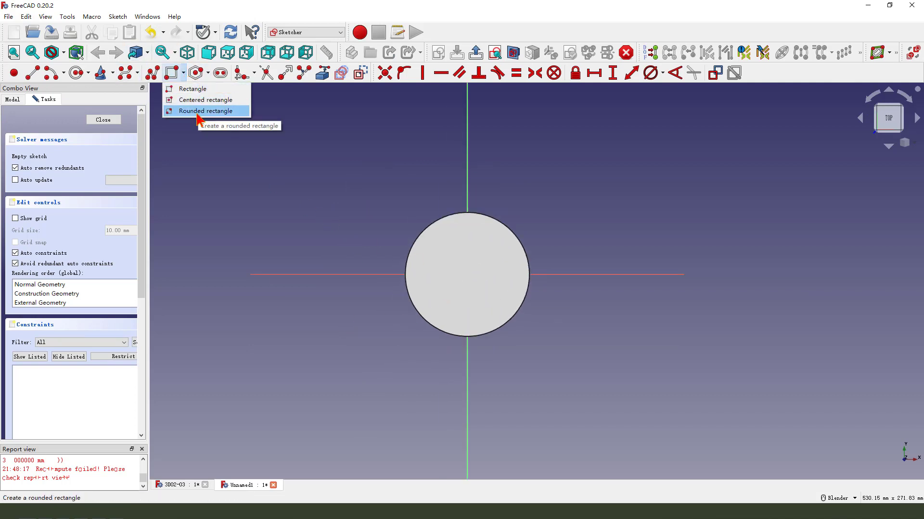
left_click(206, 111)
left_click(352, 174)
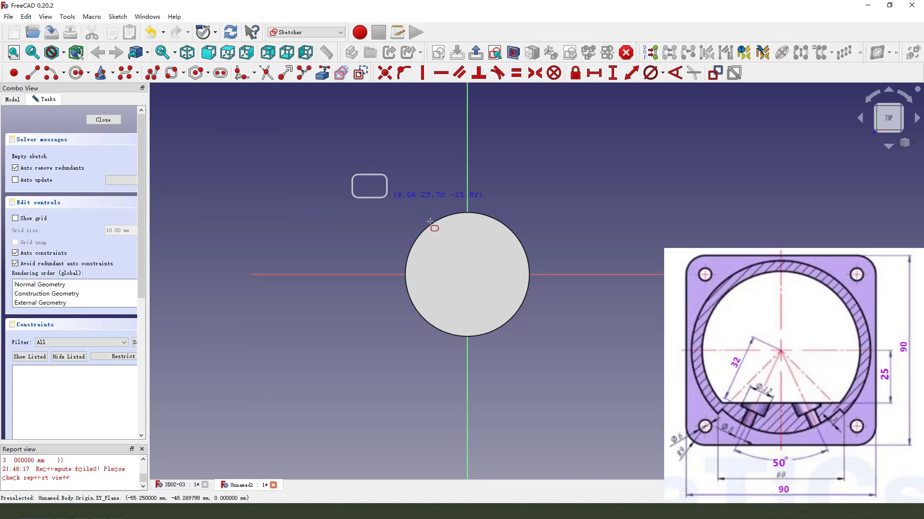
left_click(591, 385)
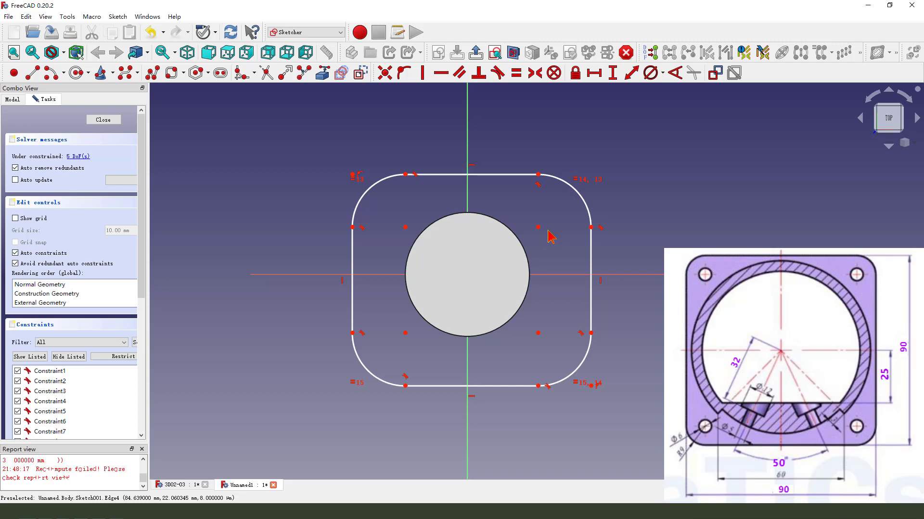
Step: Hide the padded cylinder and try to make two diagonally opposite corner-arc centres of the rounded rectangle symmetric about the origin
left_click(12, 99)
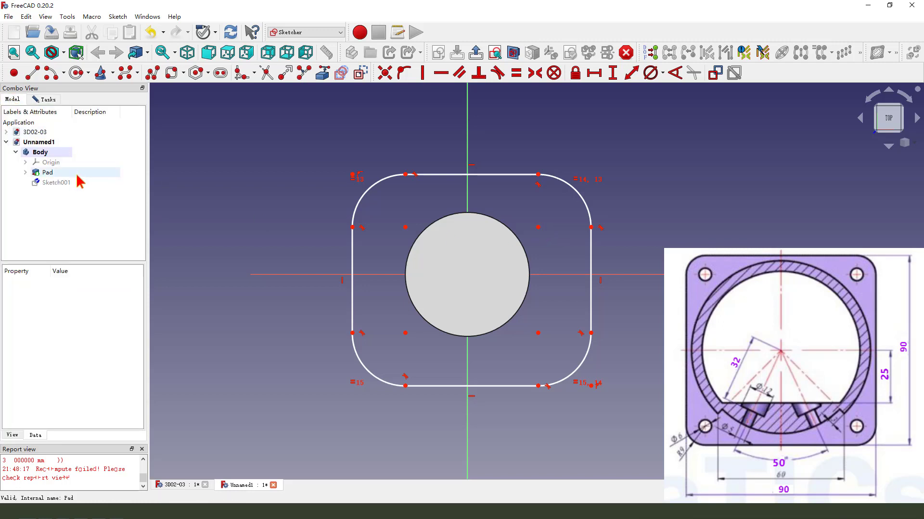
left_click(48, 174)
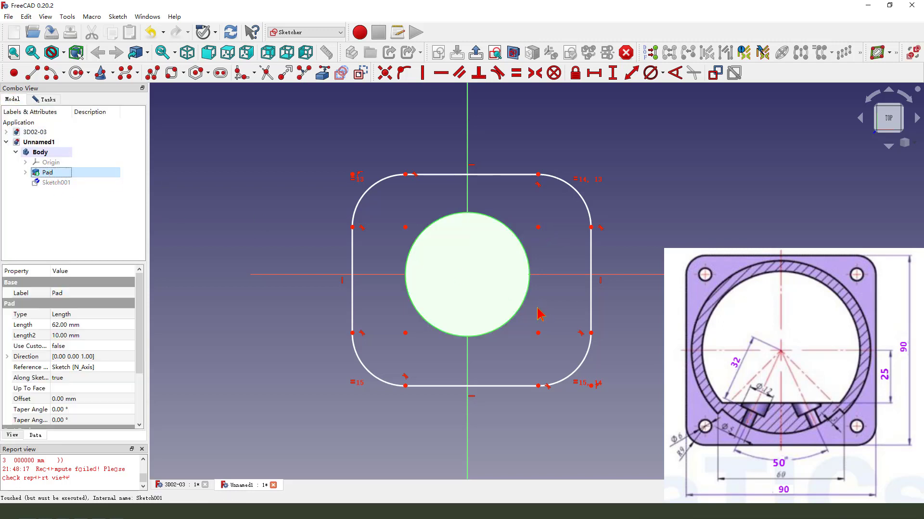
left_click(538, 227)
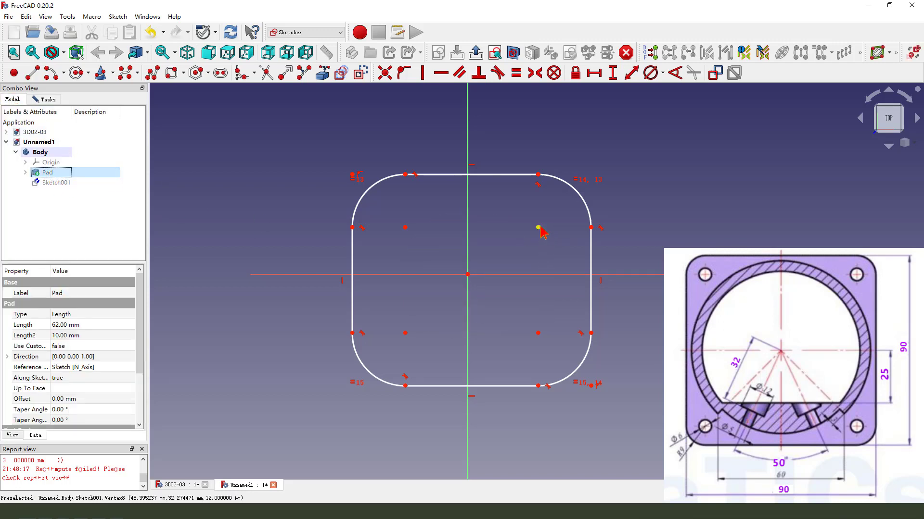
left_click(405, 333)
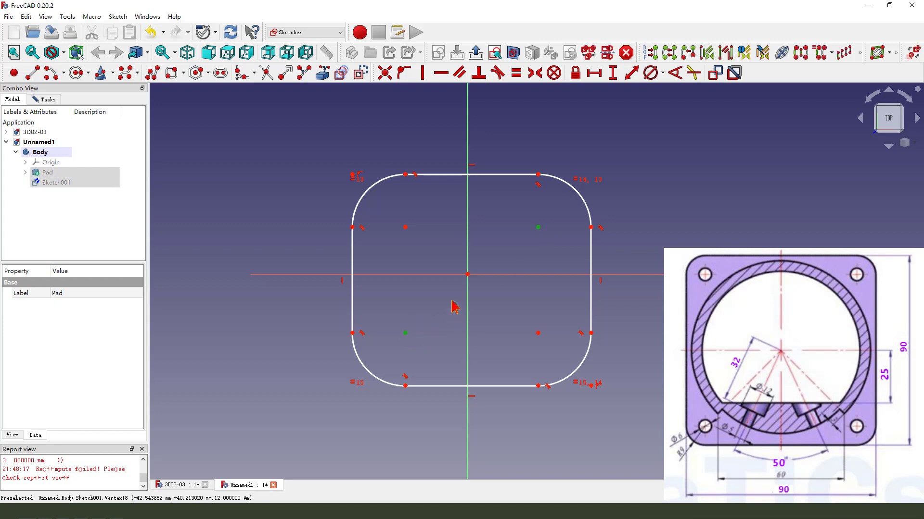
left_click(467, 275)
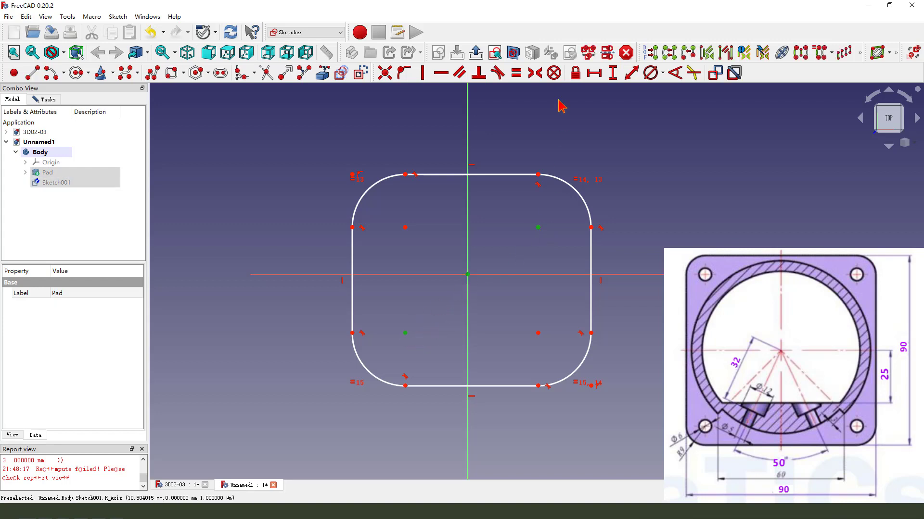
left_click(535, 74)
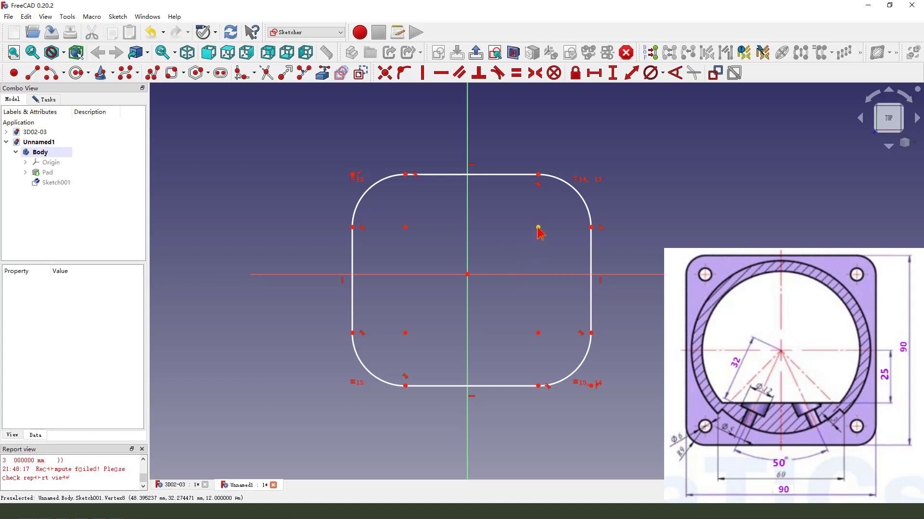
Step: Constrain the upper-right and lower-left corner-arc centres of the rounded rectangle to be symmetric about the origin
left_click_drag(538, 228, 523, 235)
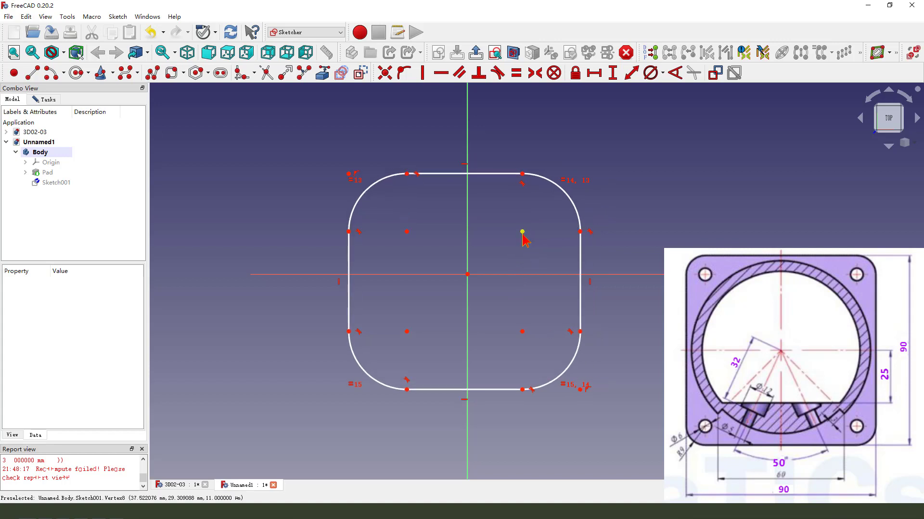
left_click(406, 332)
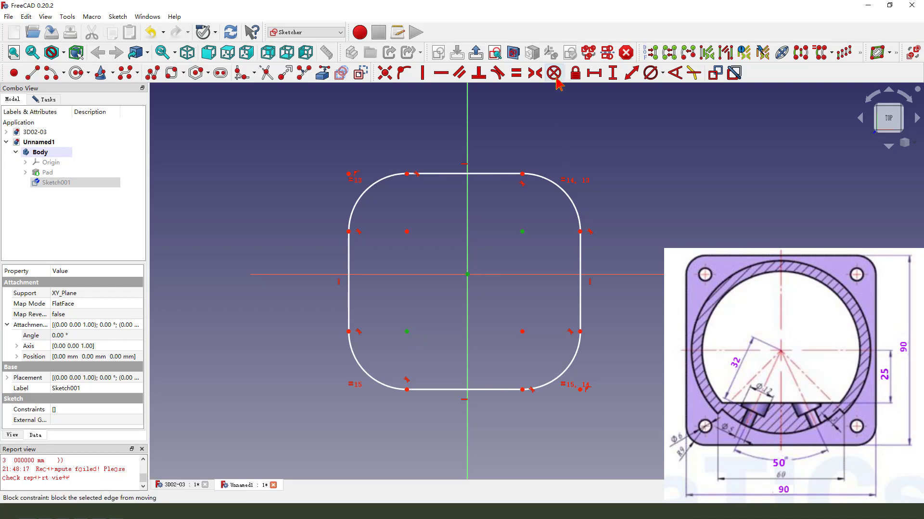
left_click(535, 73)
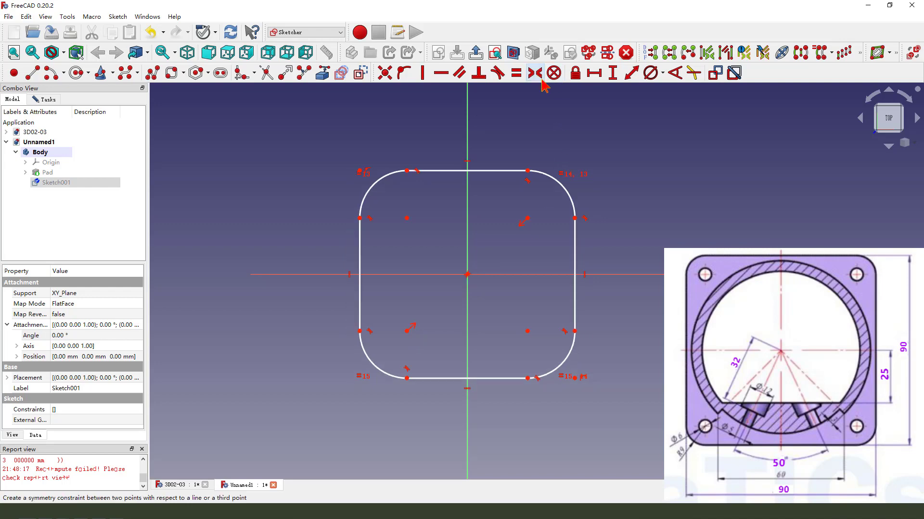
Step: Constrain the radius of the rounded rectangle's upper-right corner arc to 9 mm
left_click(567, 195)
left_click(663, 73)
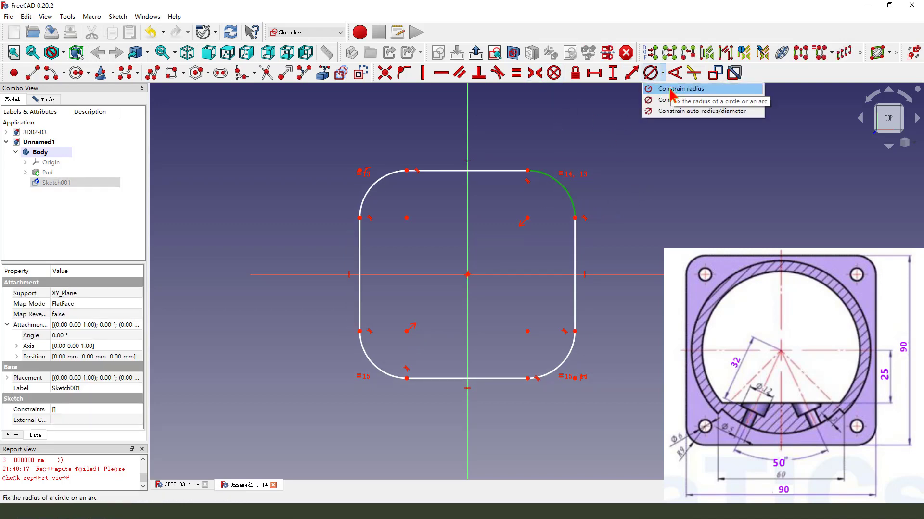
left_click(679, 89)
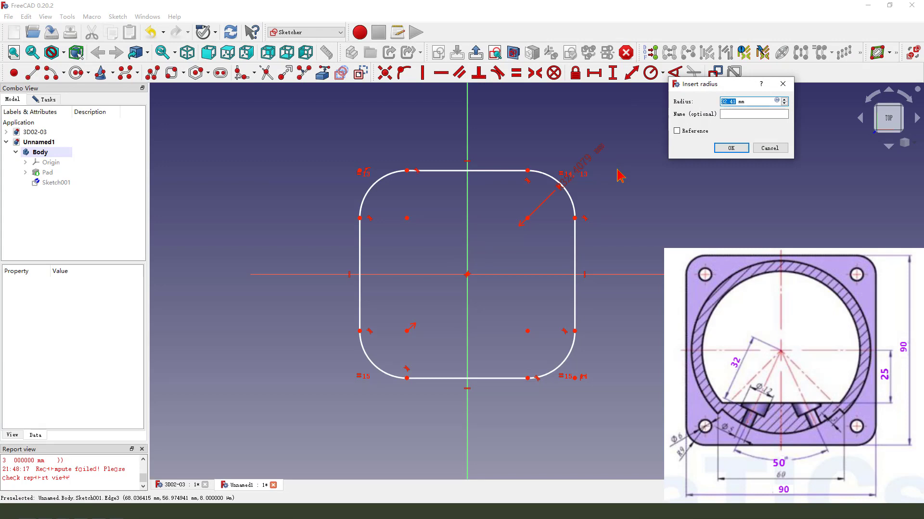
type("9")
key("Return")
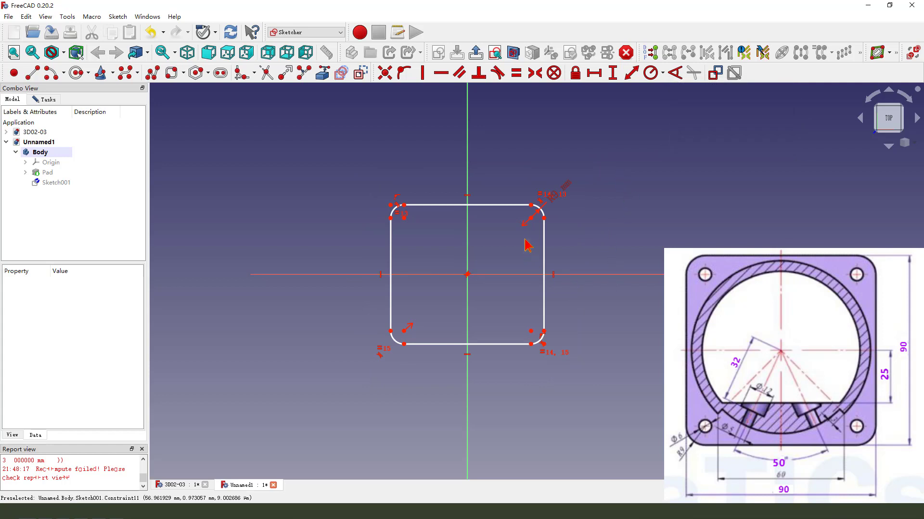
Step: Constrain the rounded rectangle's overall height to 90 mm and place the dimension outside its right side
left_click(530, 206)
left_click(532, 345)
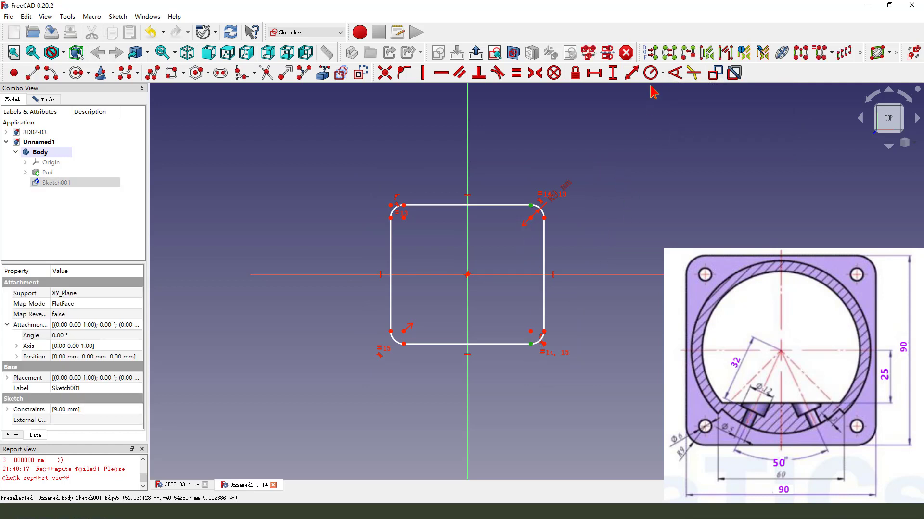
left_click(612, 73)
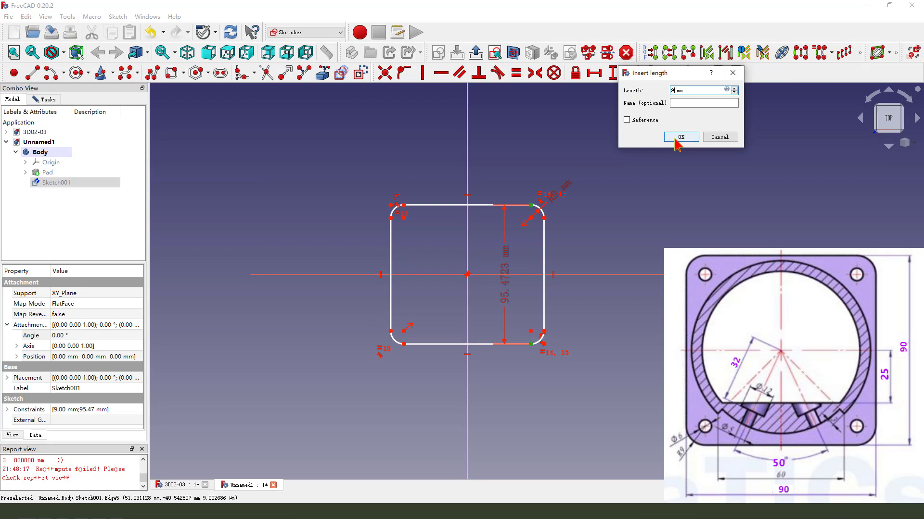
left_click(675, 139)
left_click_drag(503, 275, 584, 266)
Step: Make the rounded rectangle's right and upper sides equal in length, and move the height and corner-radius dimensions clear of the outline
left_click(544, 234)
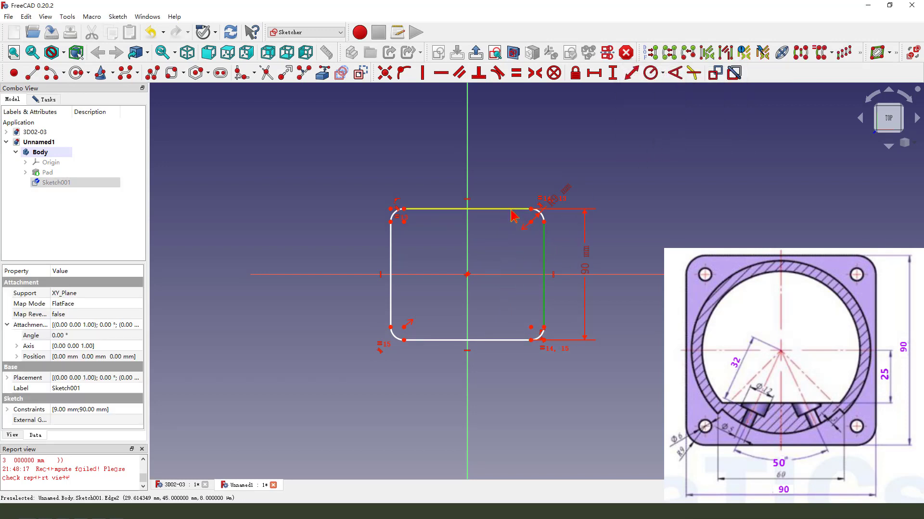
left_click(512, 210)
left_click(516, 73)
left_click(547, 162)
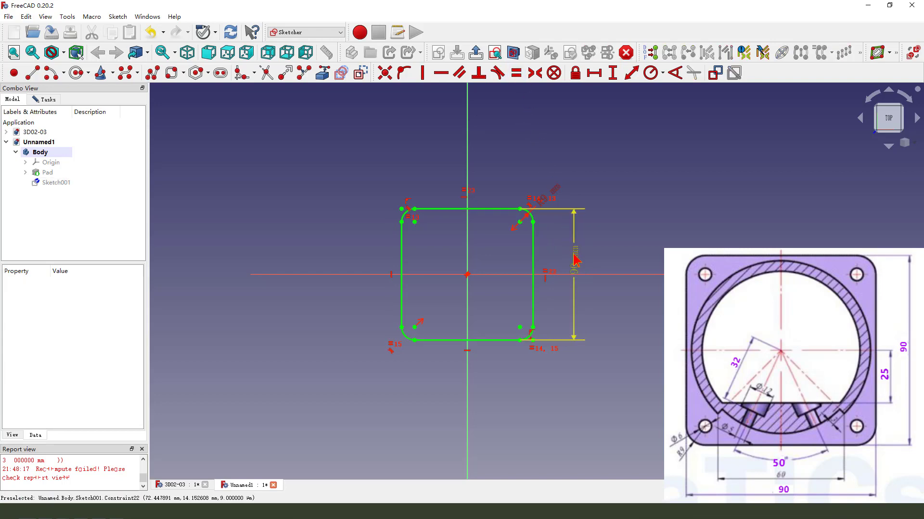
left_click_drag(573, 253, 585, 256)
left_click_drag(553, 193, 568, 175)
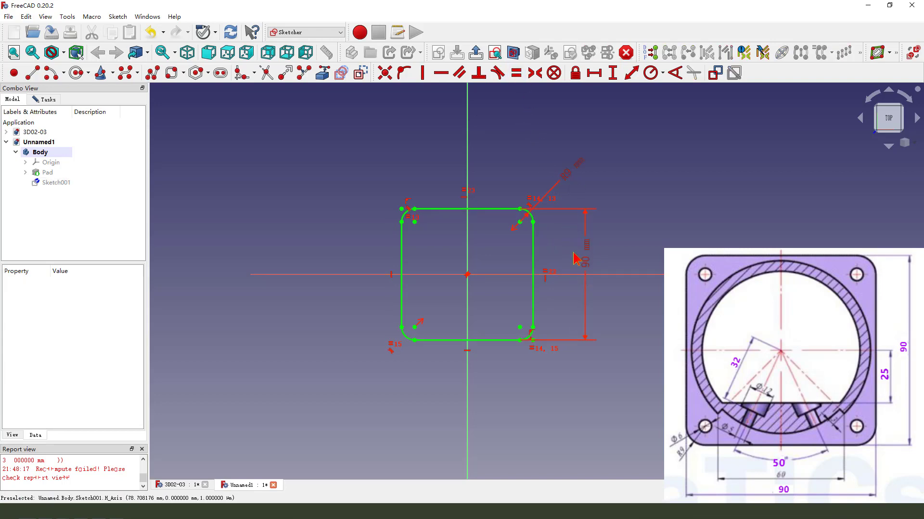
Step: Finish the rounded-rectangle sketch and pad it 6 mm to form the base flange
left_click(475, 53)
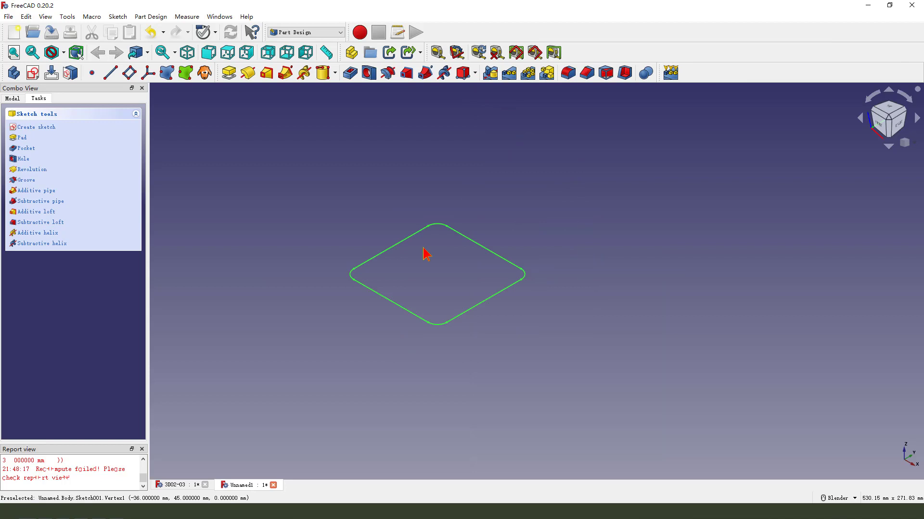
left_click(231, 75)
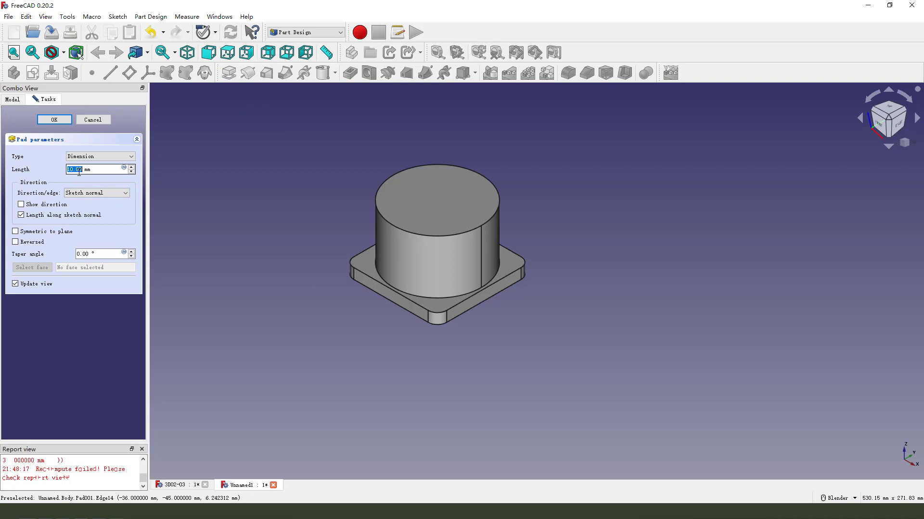
key("Return")
scroll(399, 307, "up", 2)
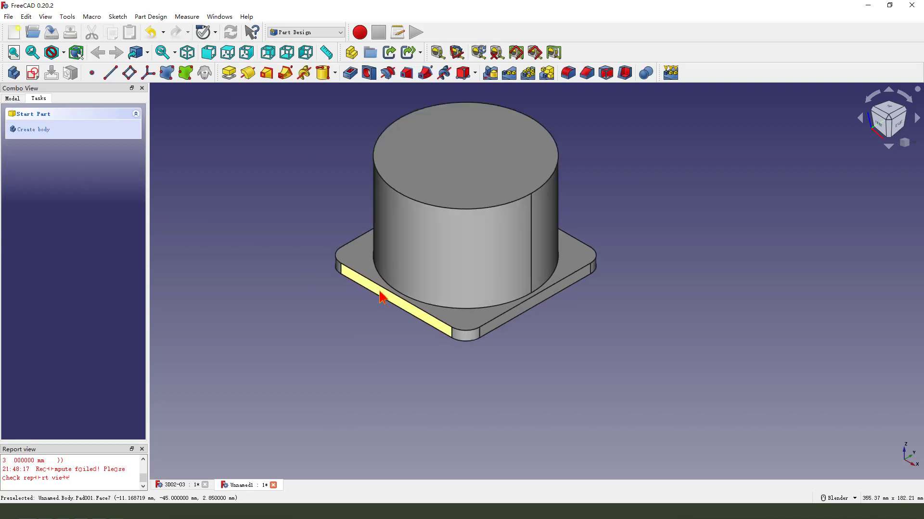
scroll(345, 280, "down", 2)
scroll(335, 314, "up", 2)
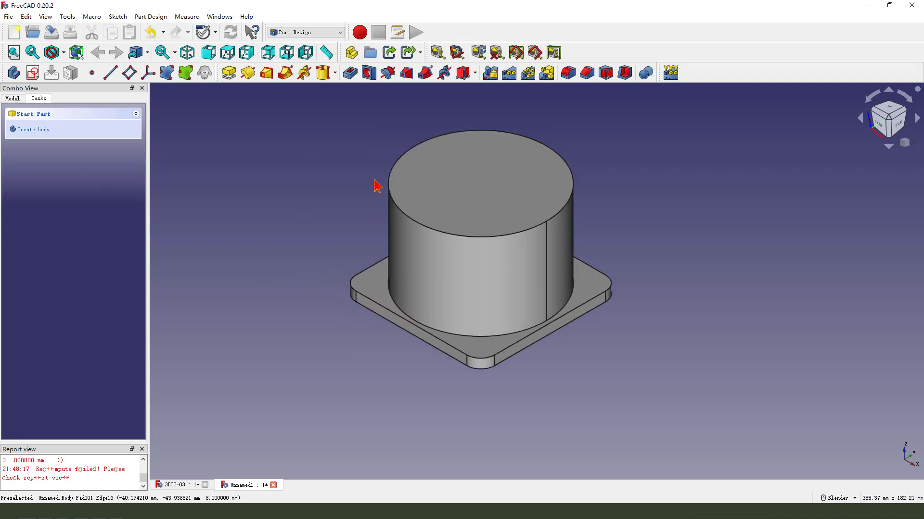
Step: Start a sketch on the cylinder's top face and draw a circle about 43 mm in diameter centred on the origin
left_click(461, 172)
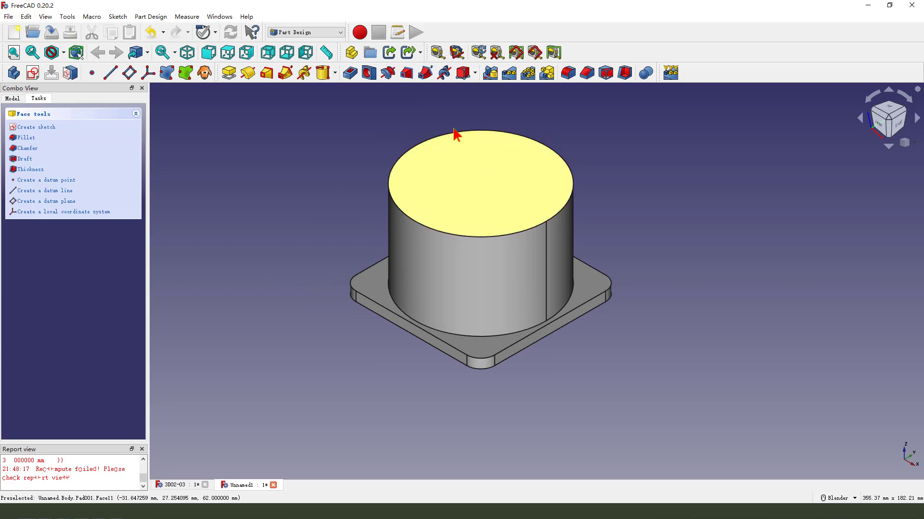
left_click(34, 73)
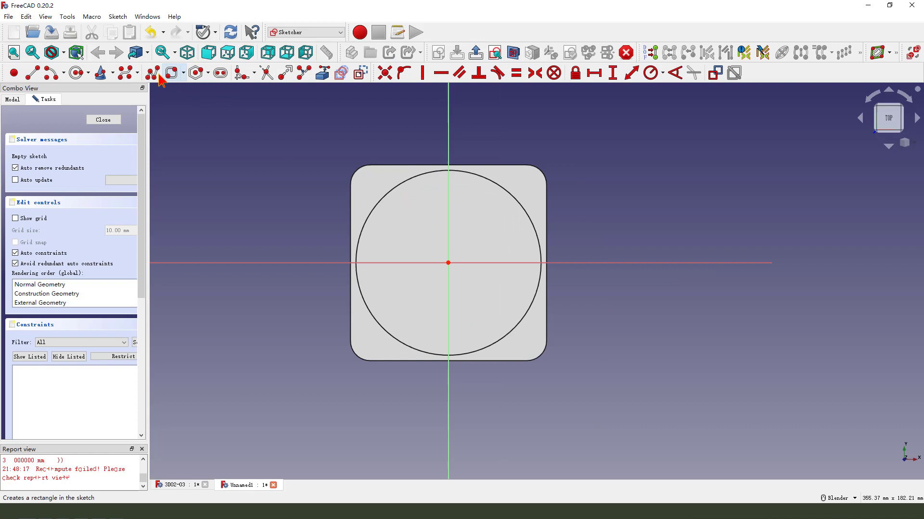
left_click(76, 74)
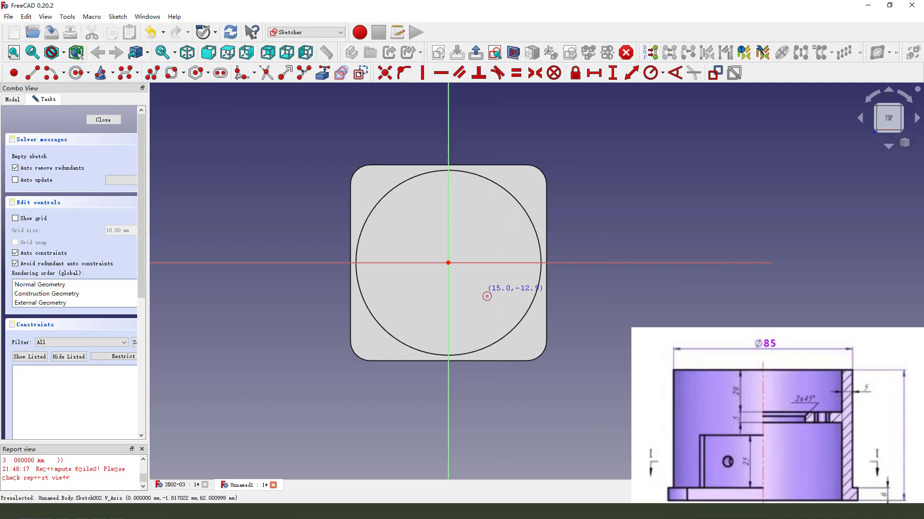
left_click(448, 263)
left_click(483, 232)
Step: Constrain the circle's diameter to 75 mm and place the dimension outside the flange outline
left_click(489, 239)
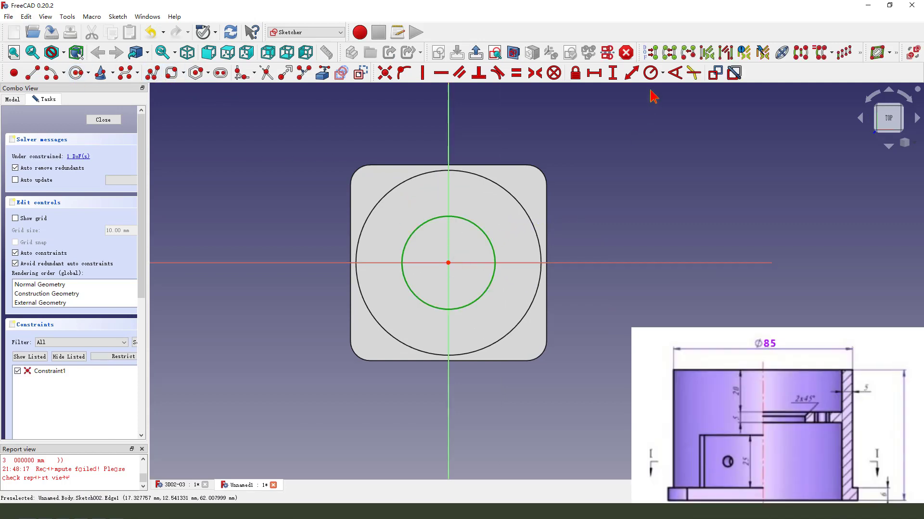
left_click(663, 73)
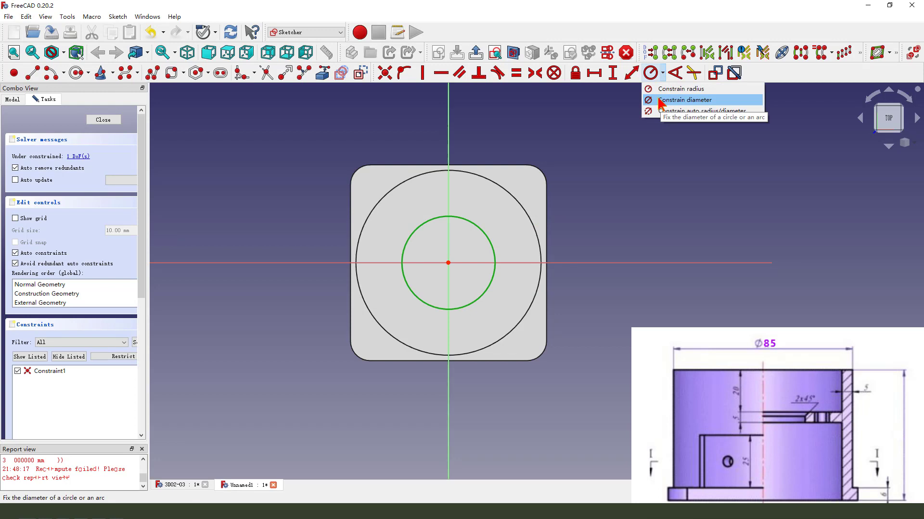
left_click(659, 100)
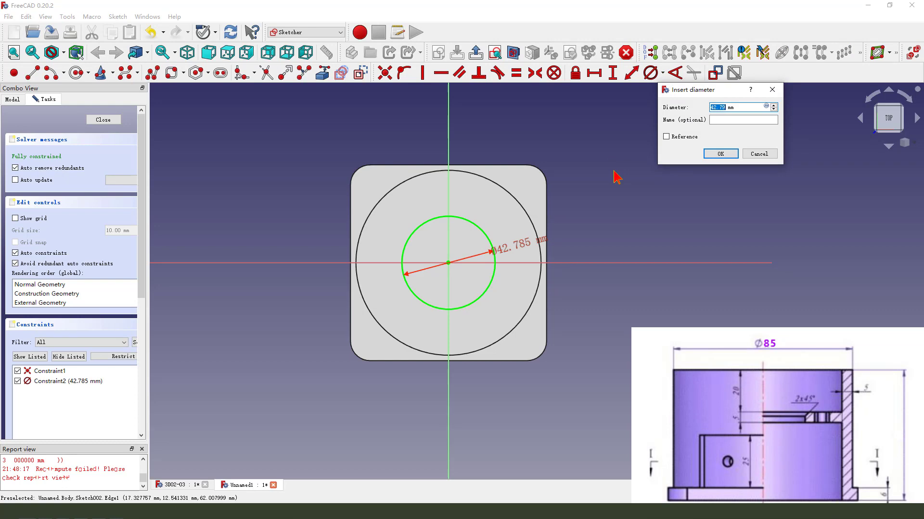
key("Return")
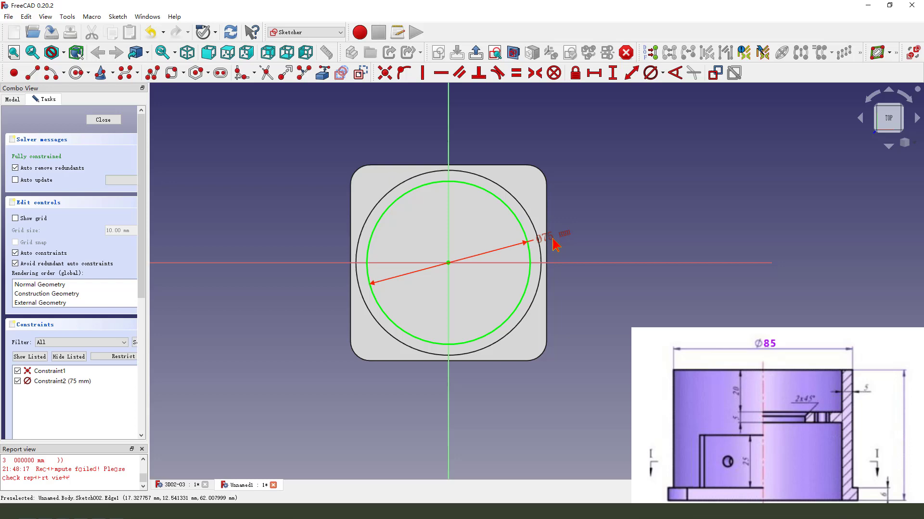
left_click_drag(555, 245, 585, 230)
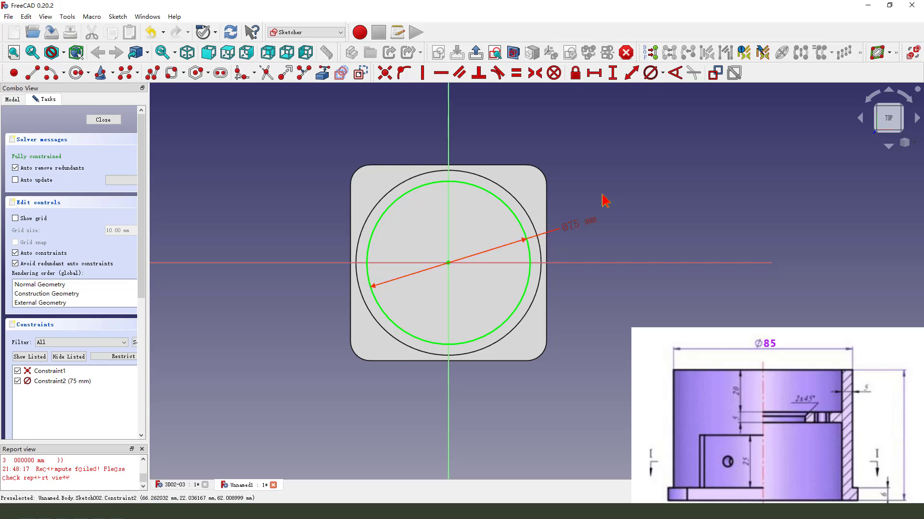
Step: Finish the circle sketch and cut it as a 20 mm deep pocket into the cylinder
left_click(477, 52)
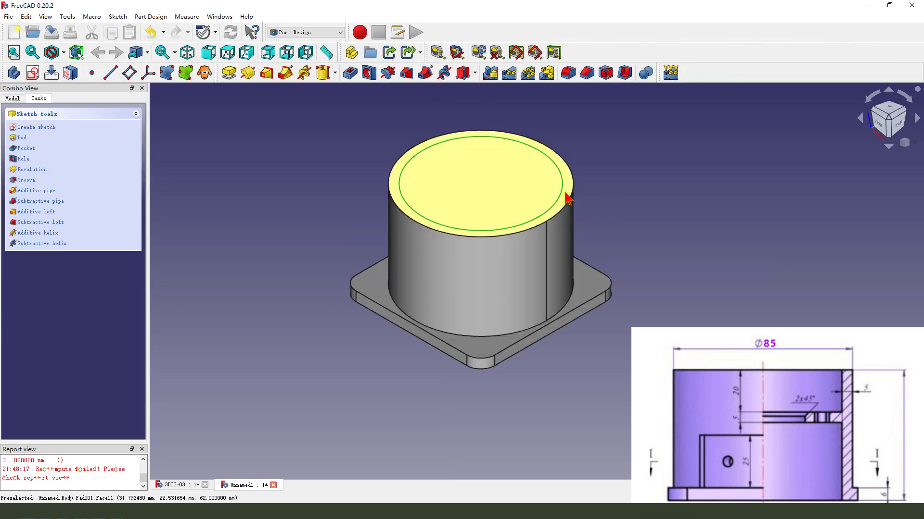
left_click(350, 73)
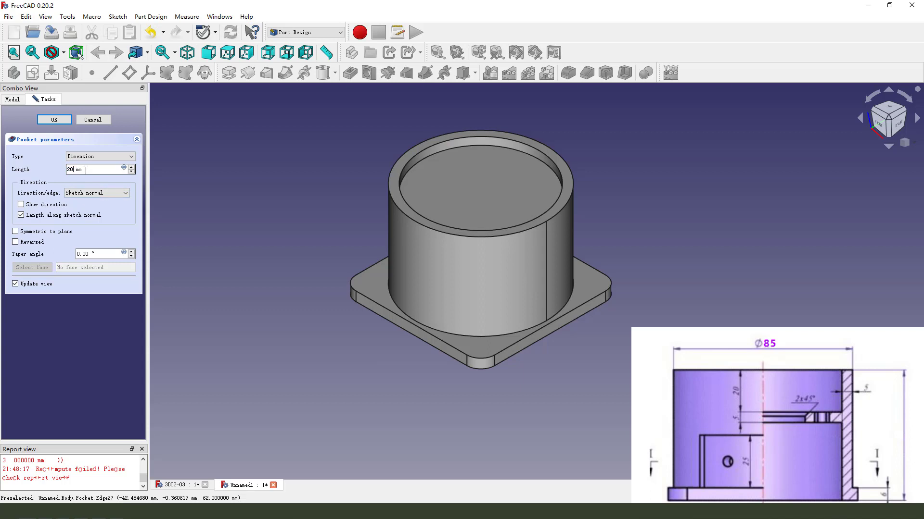
left_click(58, 120)
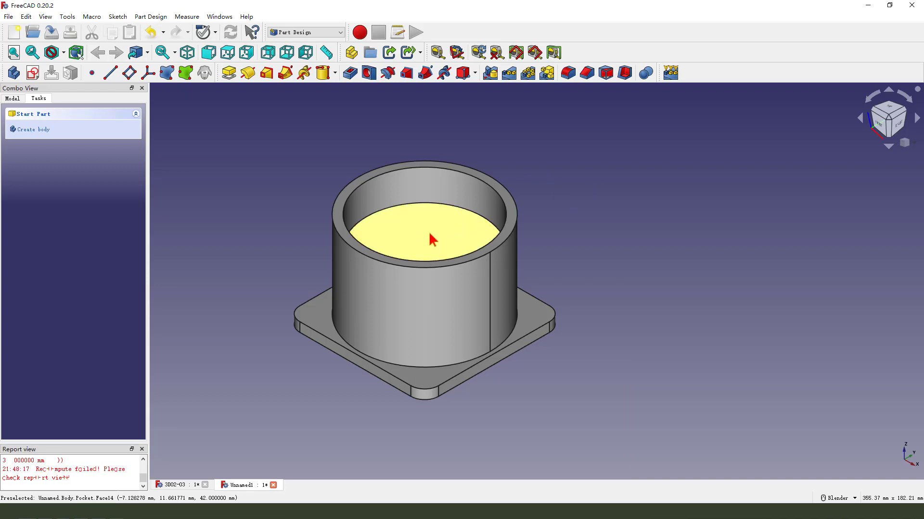
Step: Start a sketch on the pocket's floor and link the pocket's circular edge as external geometry
left_click(422, 232)
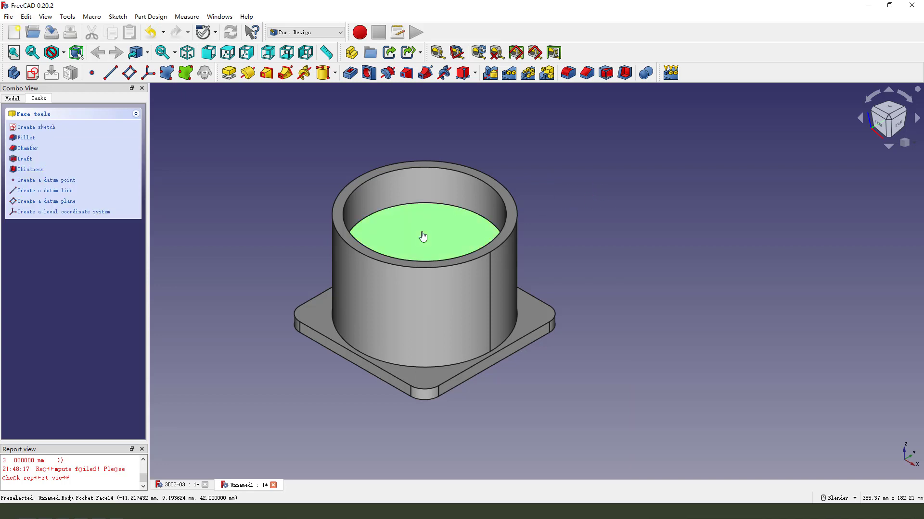
left_click(33, 73)
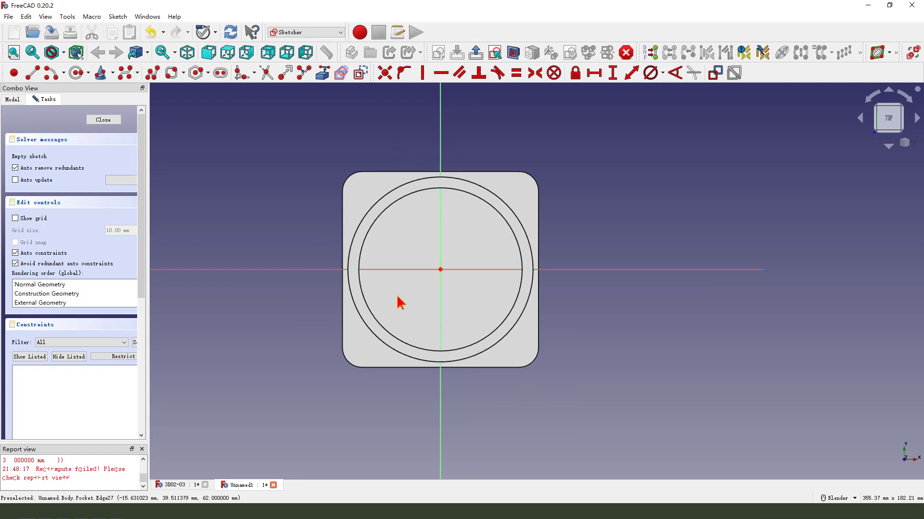
left_click(322, 74)
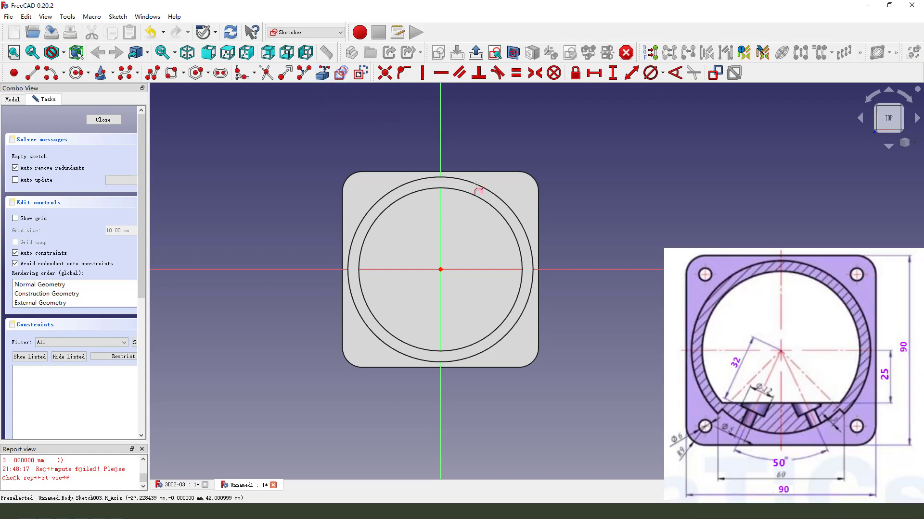
left_click(475, 197)
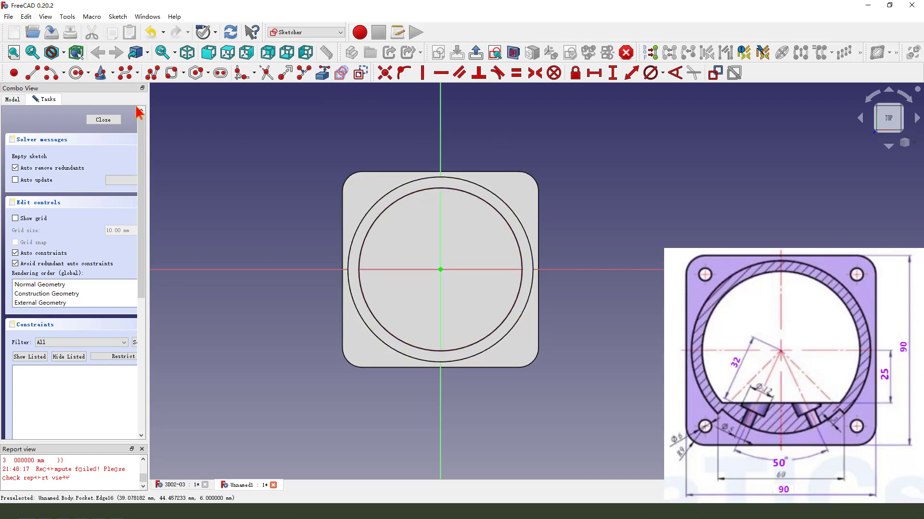
Step: Hide the Pocket feature so only the sketch and its external circle are displayed
left_click(13, 99)
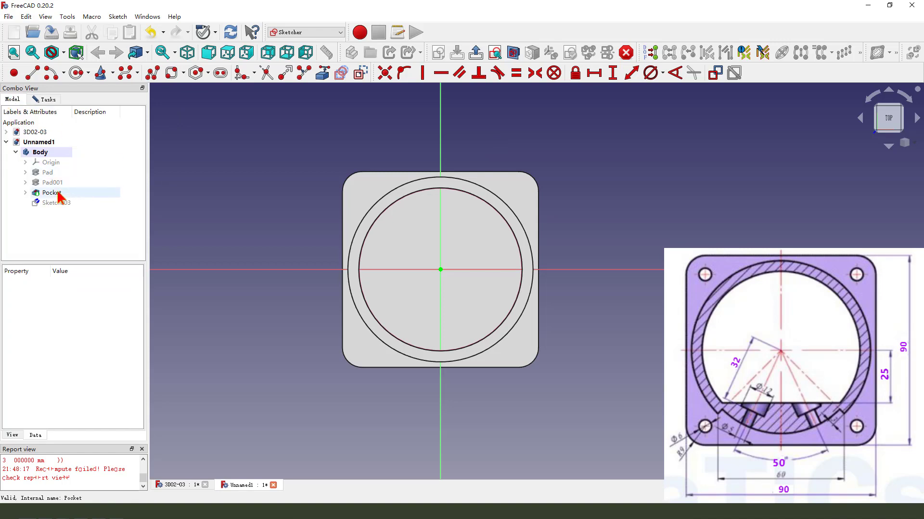
left_click(52, 193)
key("space")
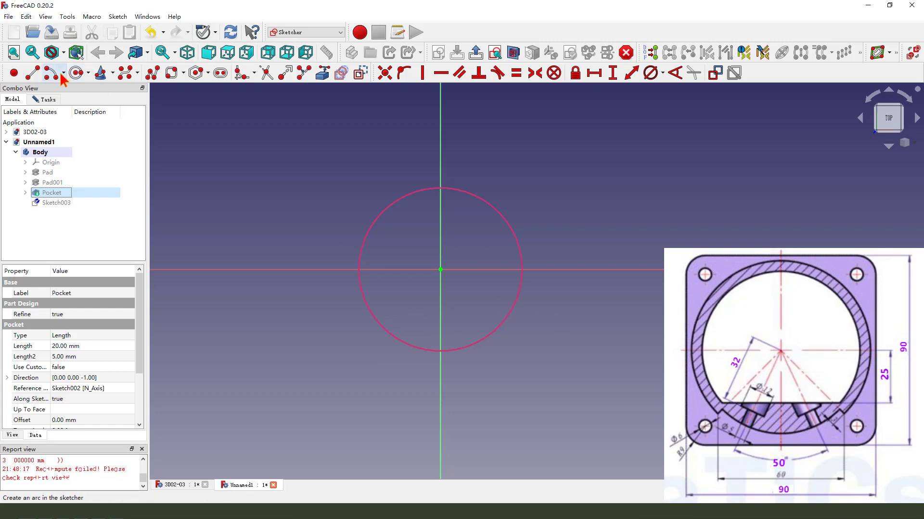
Step: Draw a horizontal line across the external circle below its centre, and an origin-centred arc inside the circle that is open at the bottom
left_click(32, 73)
left_click(319, 311)
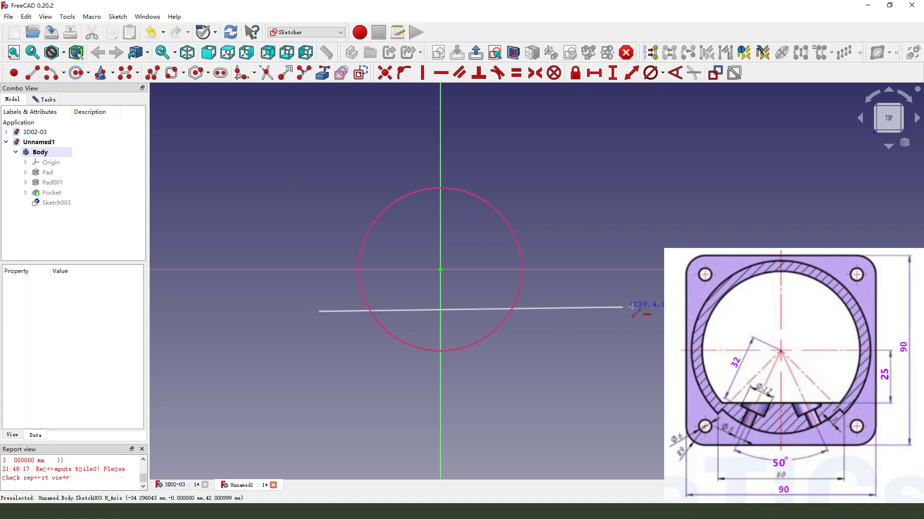
left_click(605, 316)
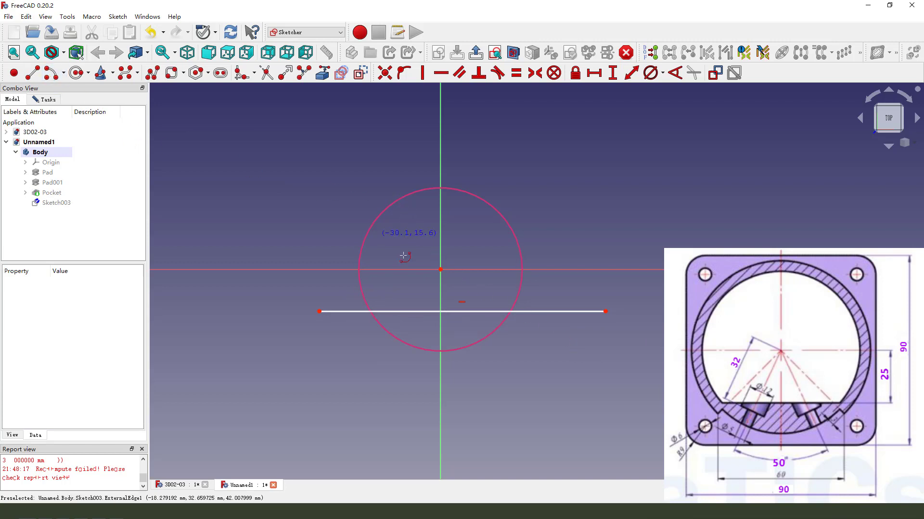
left_click(440, 269)
left_click(383, 236)
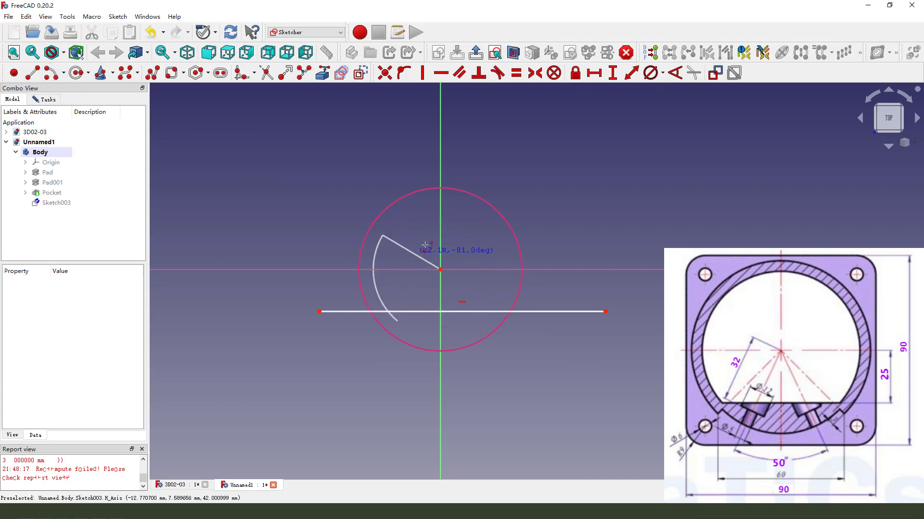
left_click(478, 321)
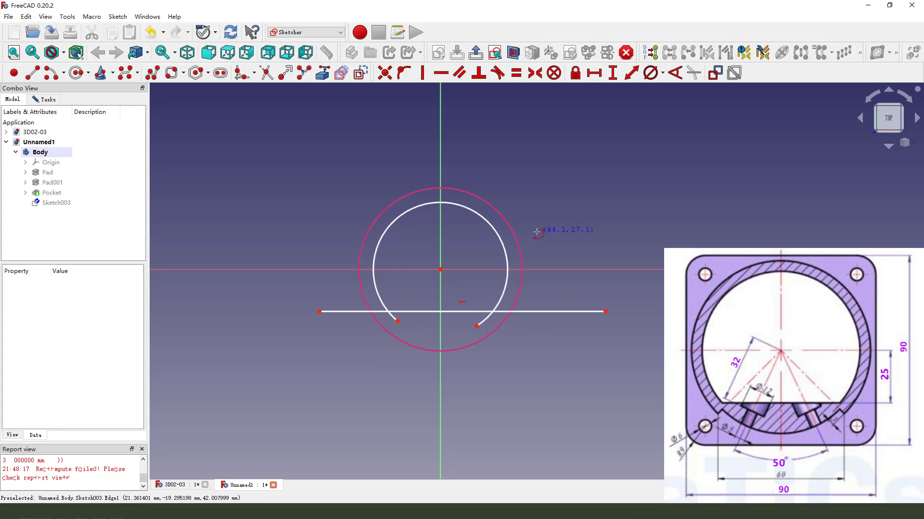
Step: Constrain the arc to be equal in radius to the external circle
left_click(491, 230)
left_click(492, 206)
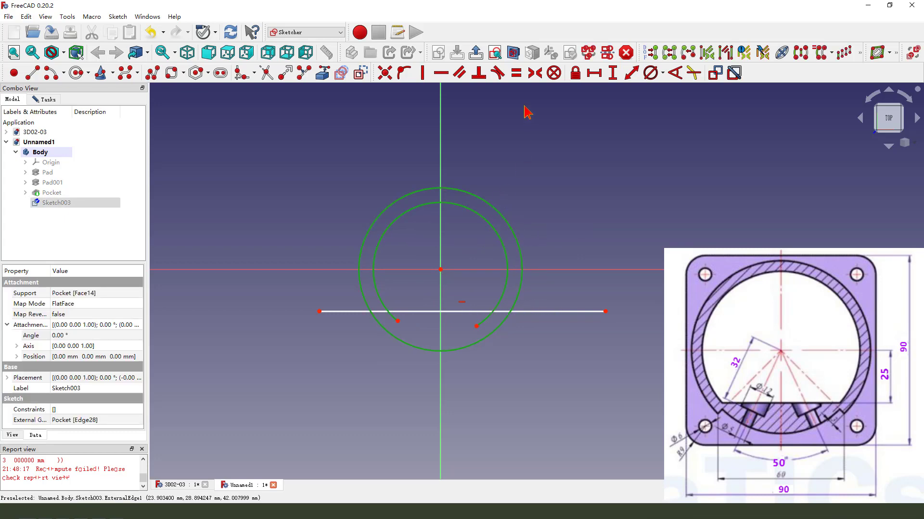
left_click(515, 76)
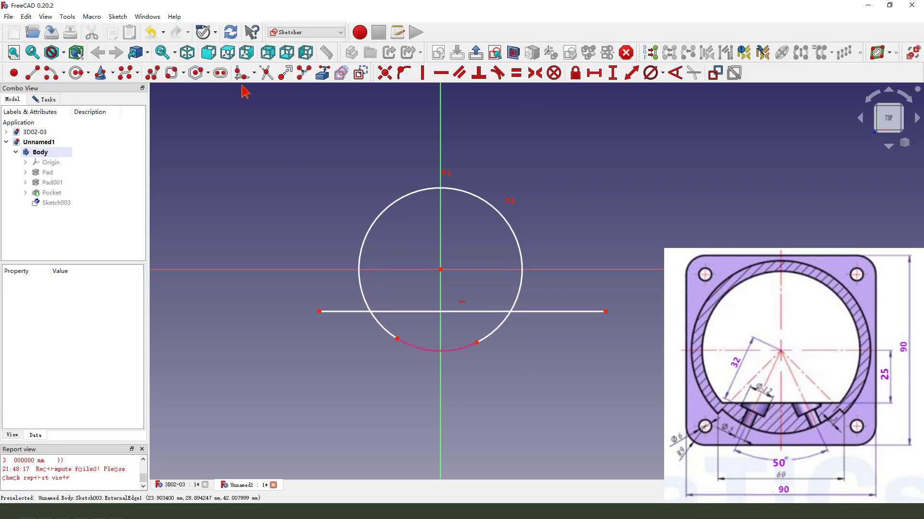
Step: Trim the line's ends outside the circle and the arc's ends below the line to leave a closed D-shaped profile
left_click(266, 73)
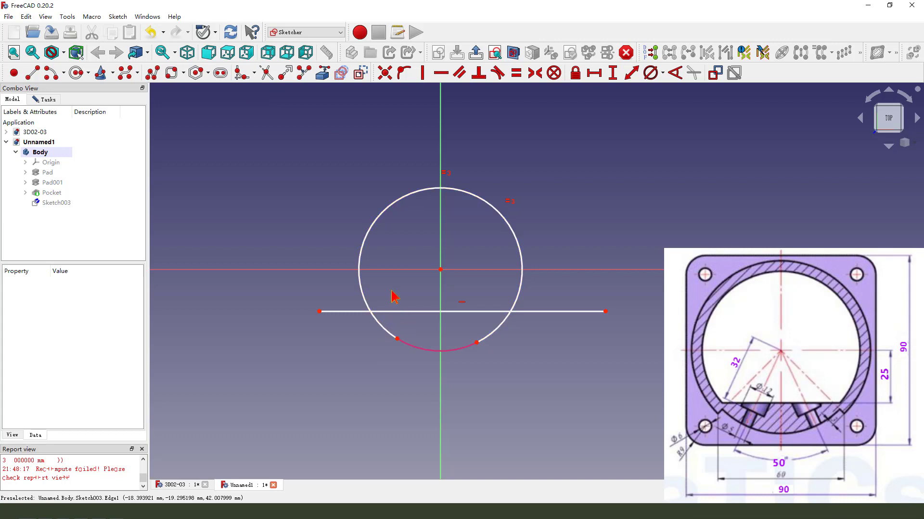
left_click(265, 72)
left_click(358, 312)
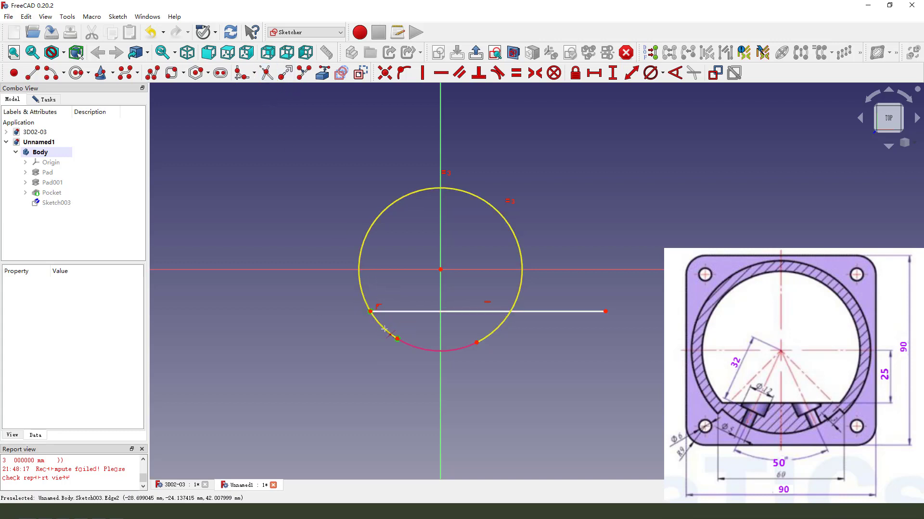
left_click(386, 330)
left_click(528, 312)
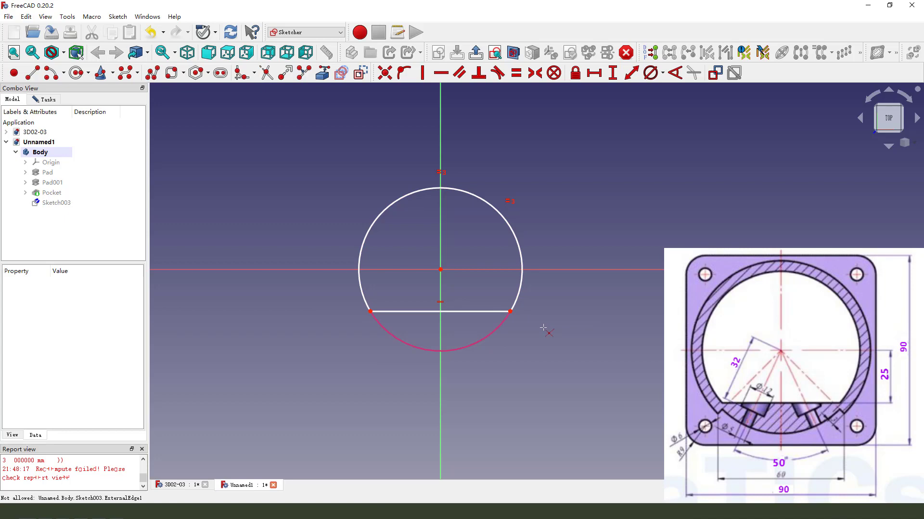
Step: Constrain the flat line of the D-shaped profile to lie 25 mm below the horizontal axis and close the sketch
right_click(534, 288)
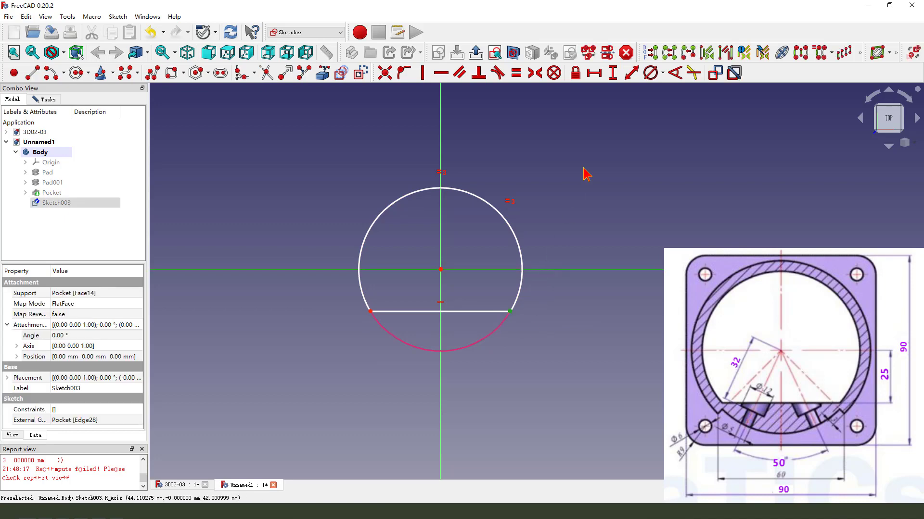
left_click(613, 73)
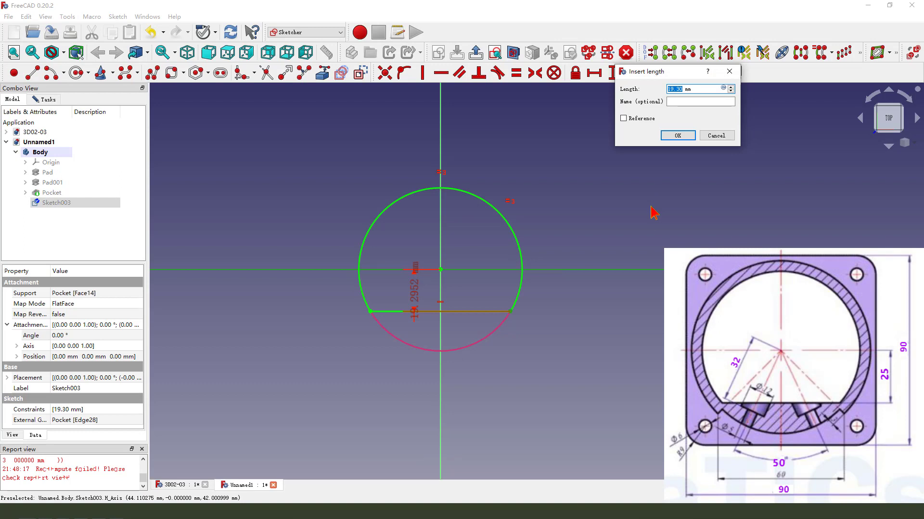
type("25")
key("Return")
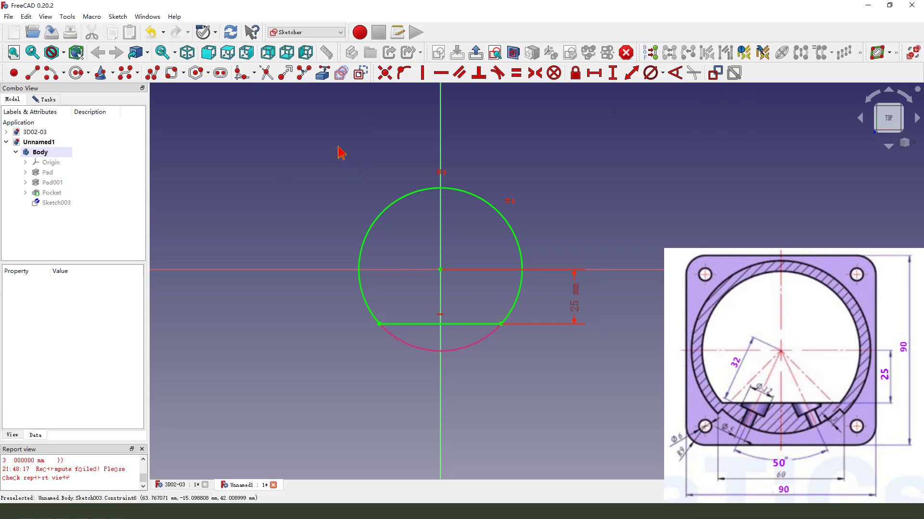
left_click(475, 52)
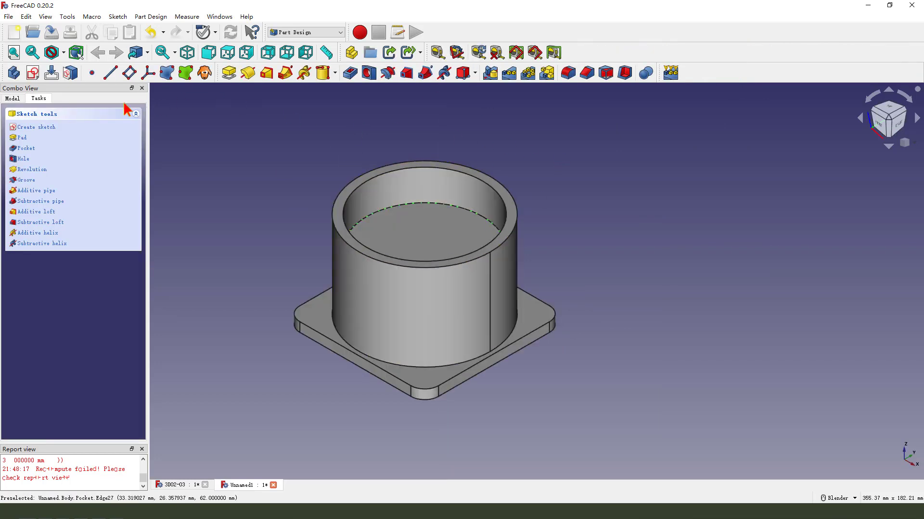
Step: Pocket the D-shaped profile with the Two dimensions type, using a length of 80 mm and a second length of -5 mm
left_click(352, 76)
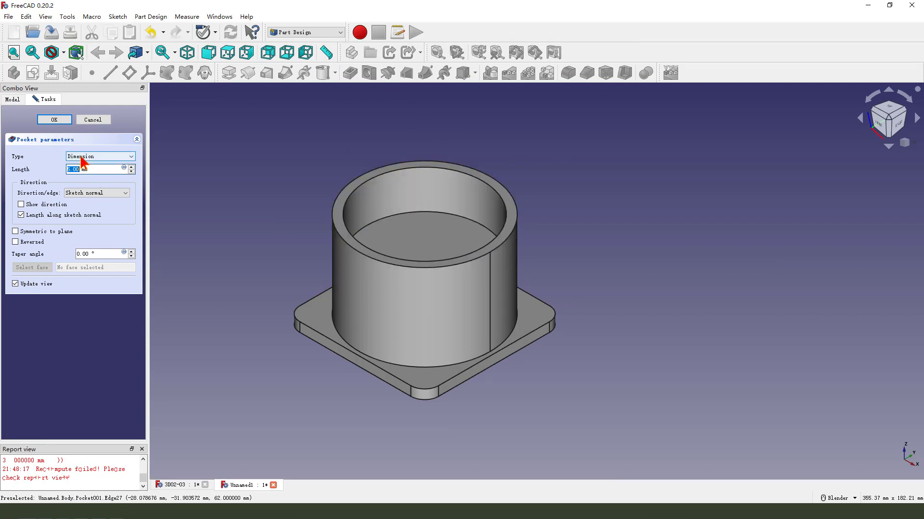
left_click(88, 157)
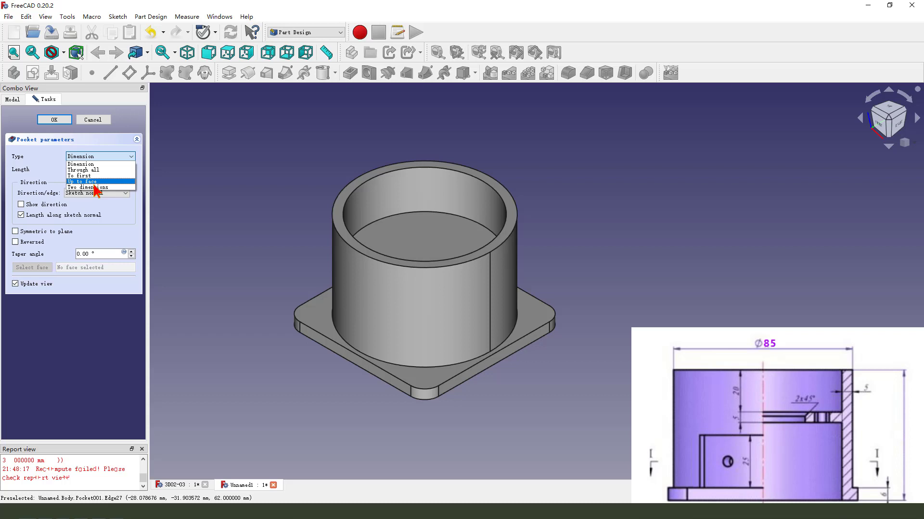
left_click(89, 188)
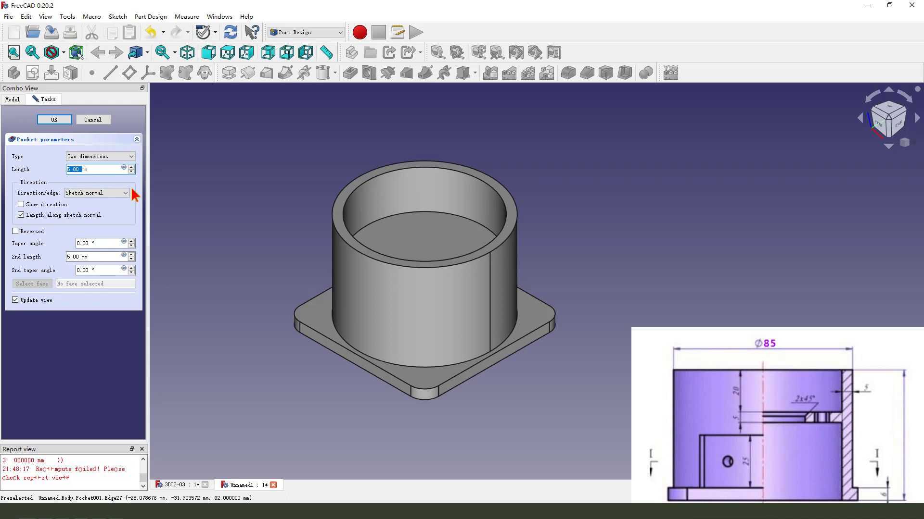
left_click(85, 257)
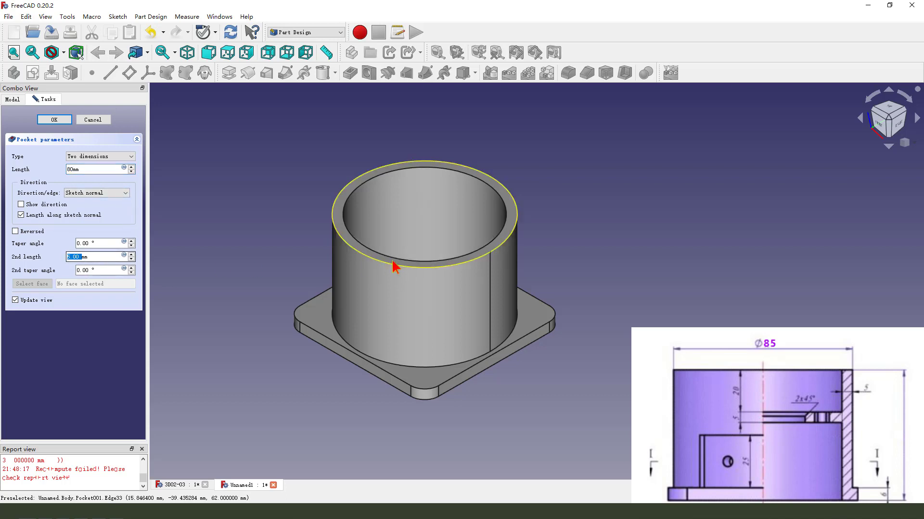
middle_click_drag(391, 264, 377, 291)
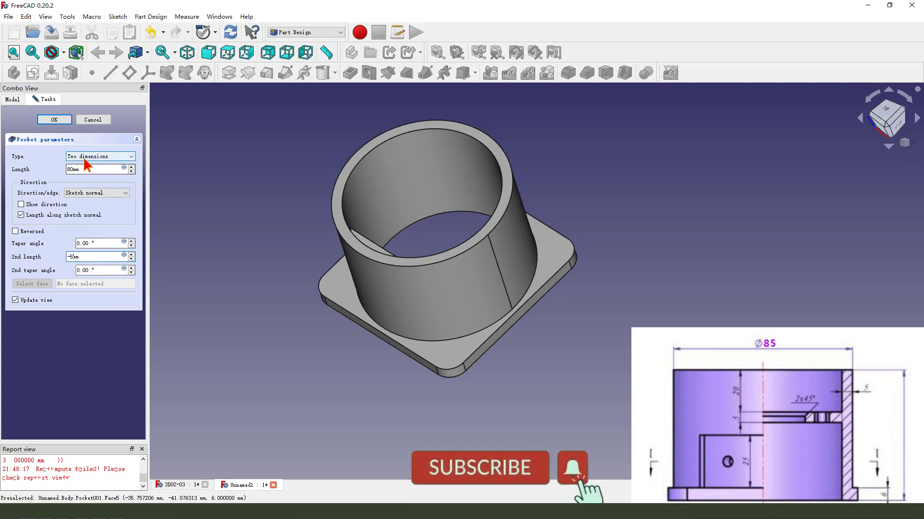
mouse_move(369, 264)
middle_mouse_down()
mouse_move(377, 261)
mouse_move(386, 305)
mouse_move(367, 231)
mouse_move(486, 140)
mouse_move(408, 366)
mouse_move(464, 301)
middle_mouse_up()
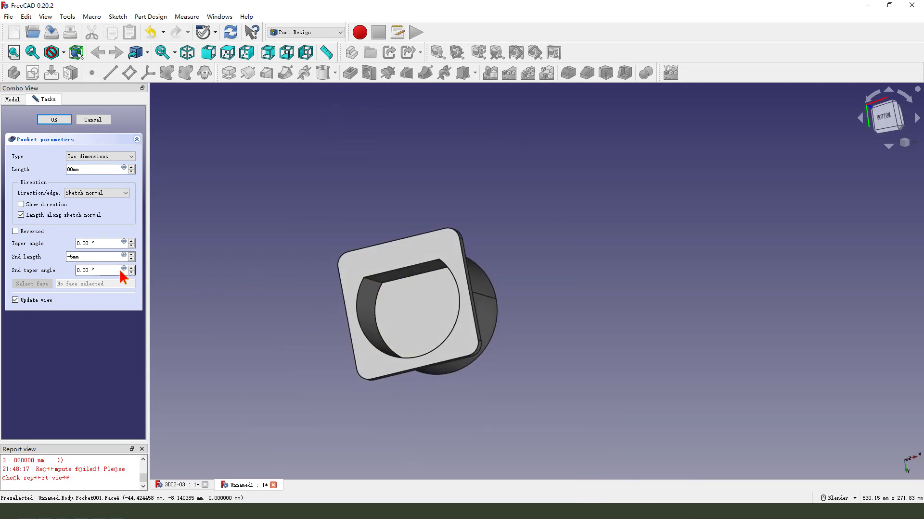
mouse_move(83, 248)
left_mouse_down()
mouse_move(61, 253)
mouse_move(87, 260)
left_mouse_up()
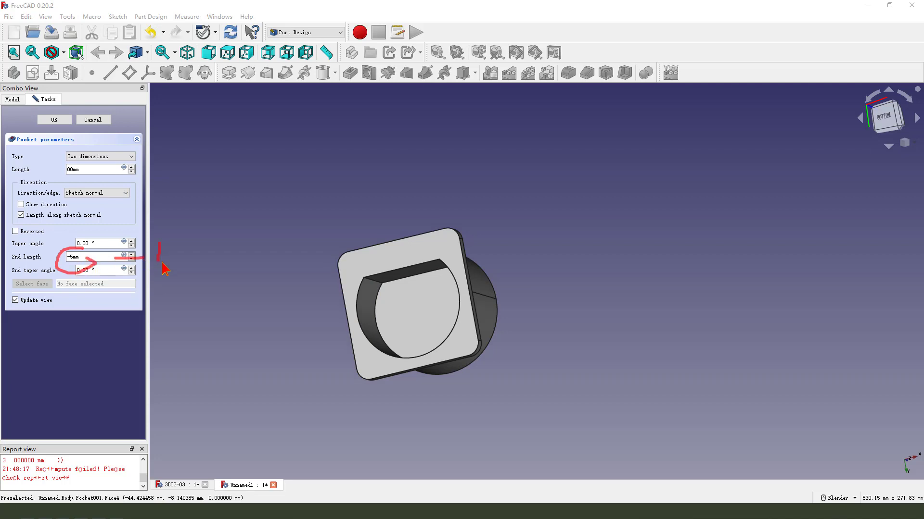
left_click_drag(62, 166, 66, 169)
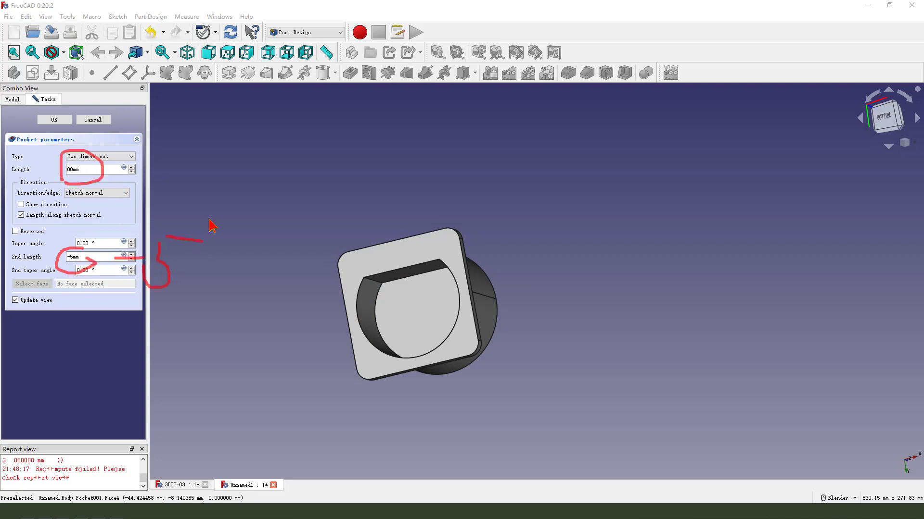
middle_click_drag(449, 244, 377, 340)
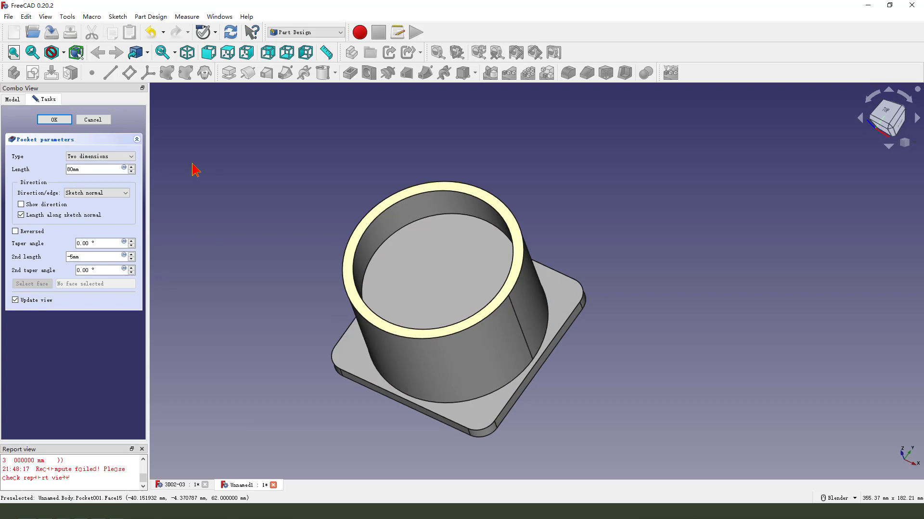
left_click(55, 119)
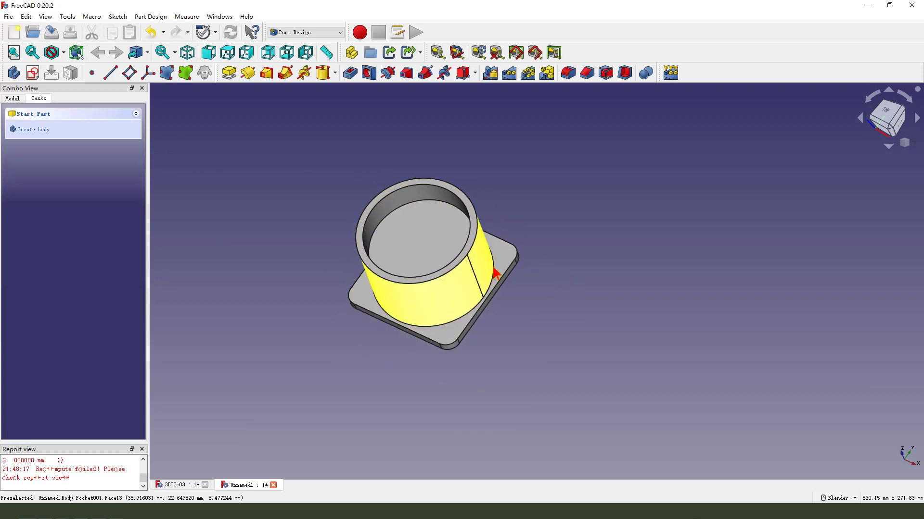
Step: Start a sketch on the recessed face inside the bore and draw an origin-centred circle about 35 mm in diameter
middle_click_drag(462, 230, 435, 224)
left_click(411, 234)
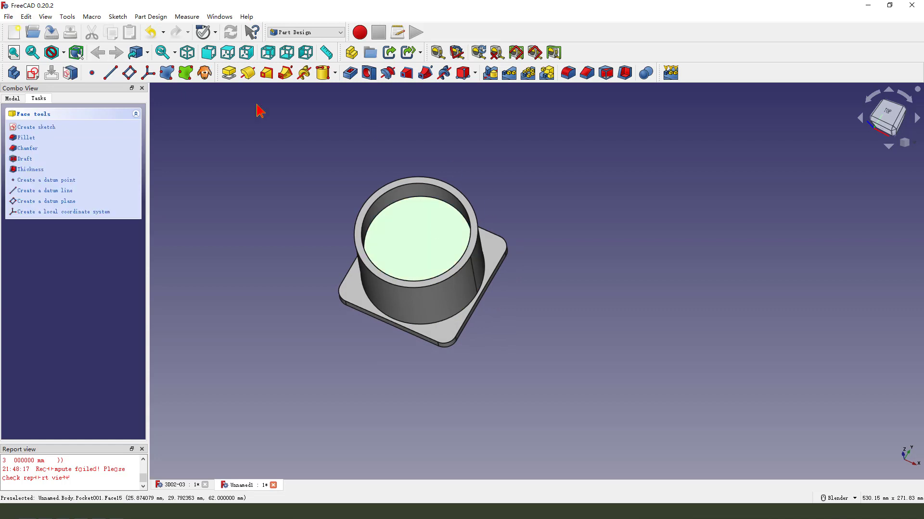
left_click(33, 72)
scroll(411, 266, "up", 2)
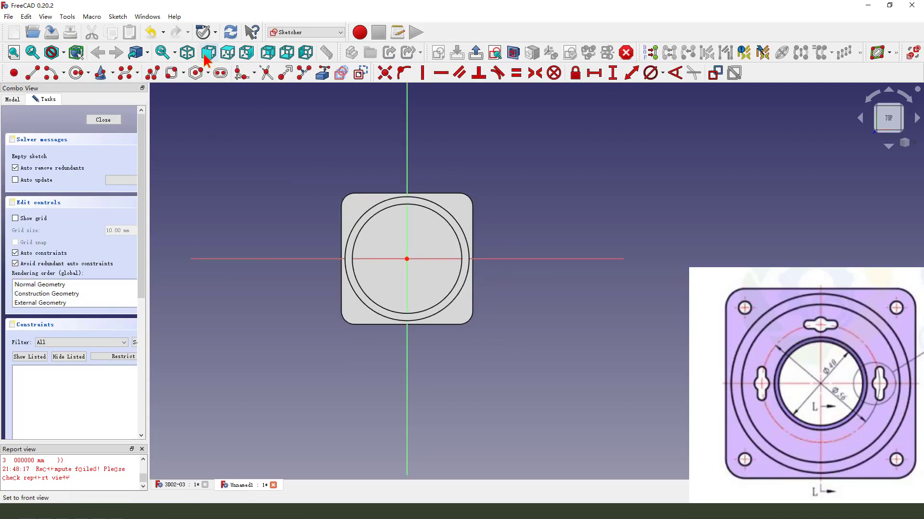
left_click(76, 72)
left_click(407, 259)
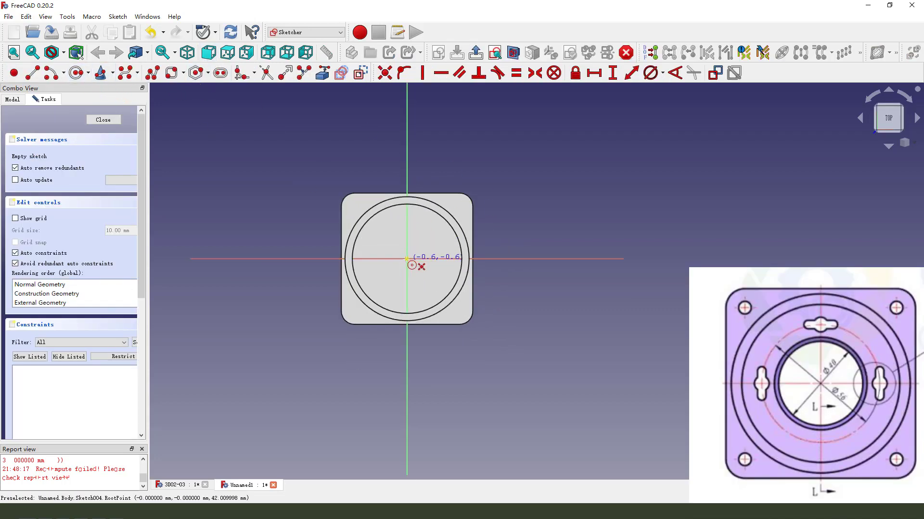
left_click(429, 246)
left_click(430, 246)
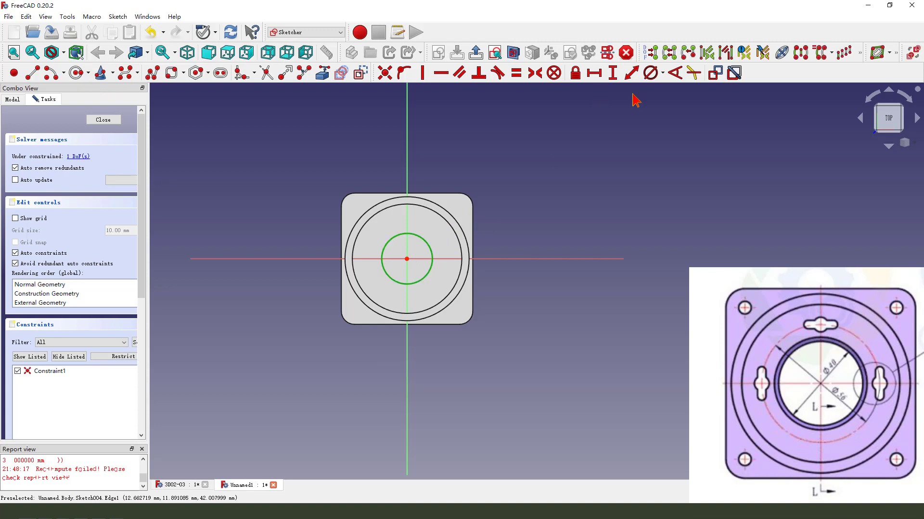
Step: Set the circle's diameter to 40 mm and close the sketch
left_click(651, 74)
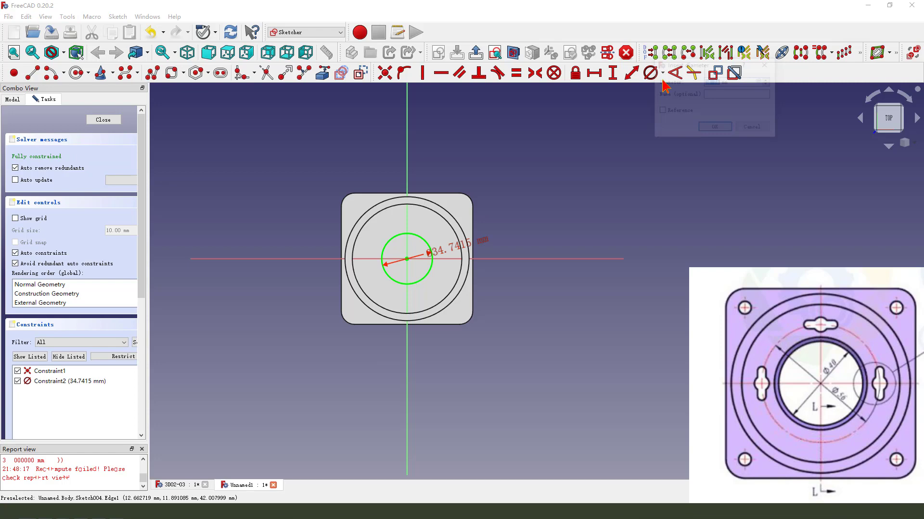
key("Return")
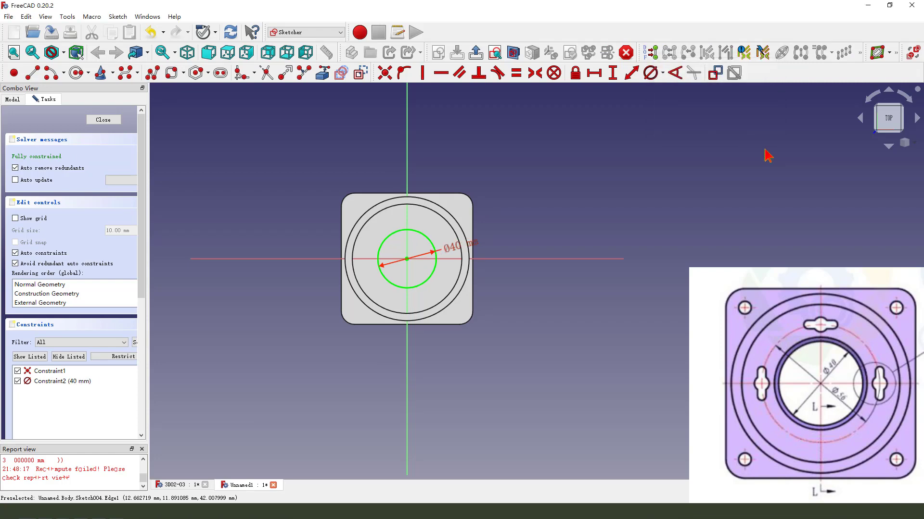
left_click(476, 51)
Step: Pocket the 40 mm circle with the Through all type to open the inner wall
left_click(350, 73)
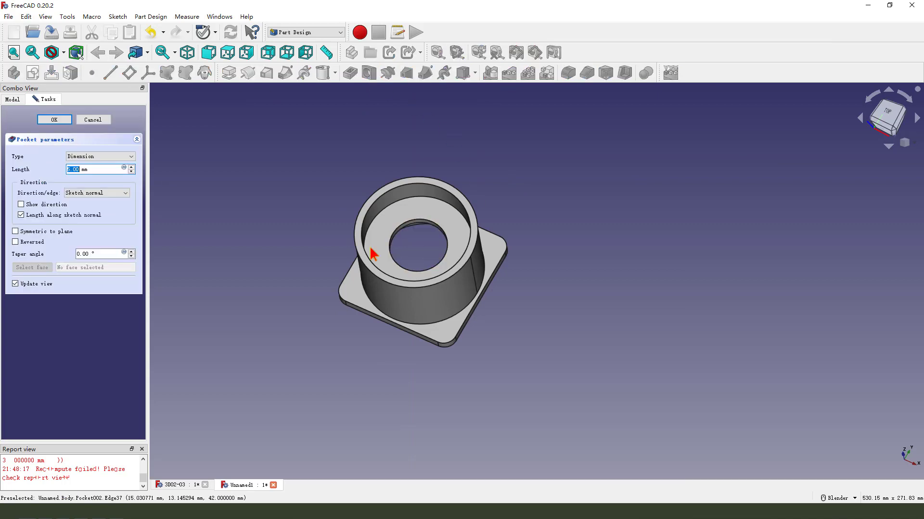
left_click(104, 157)
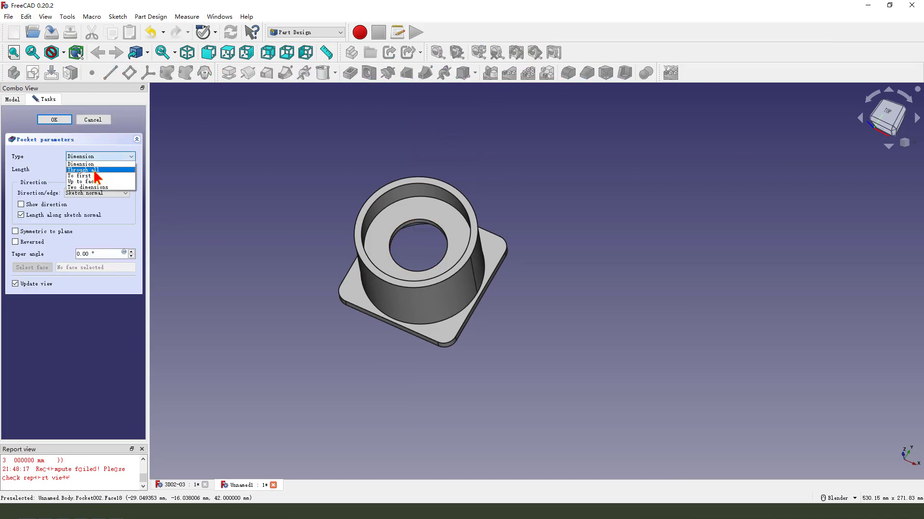
left_click(96, 170)
left_click(53, 120)
middle_click_drag(383, 241, 576, 281)
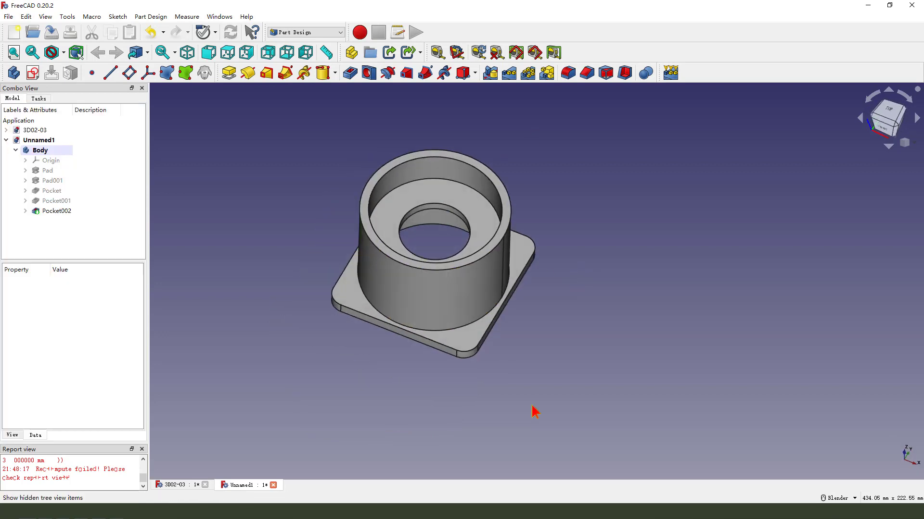
Step: Start a sketch on the base flange's top face and reference the cylinder's outer edge as external geometry
left_click(345, 301)
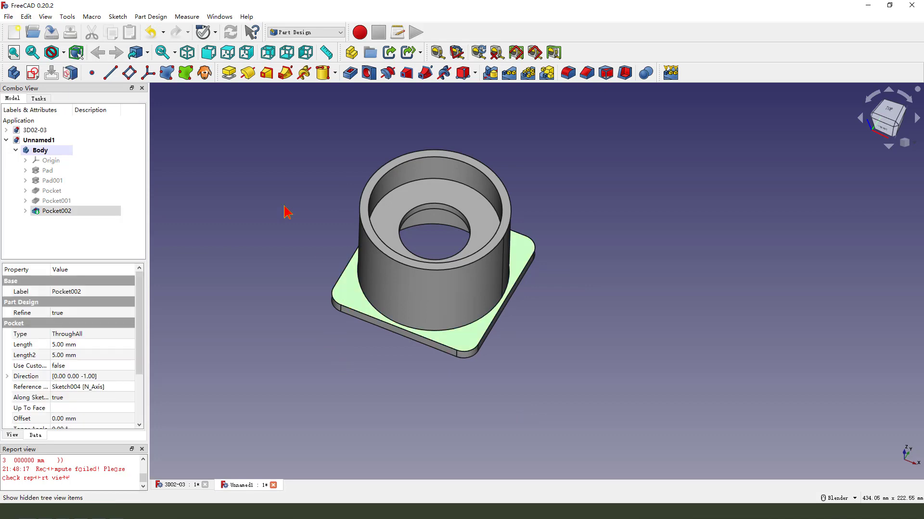
left_click(32, 73)
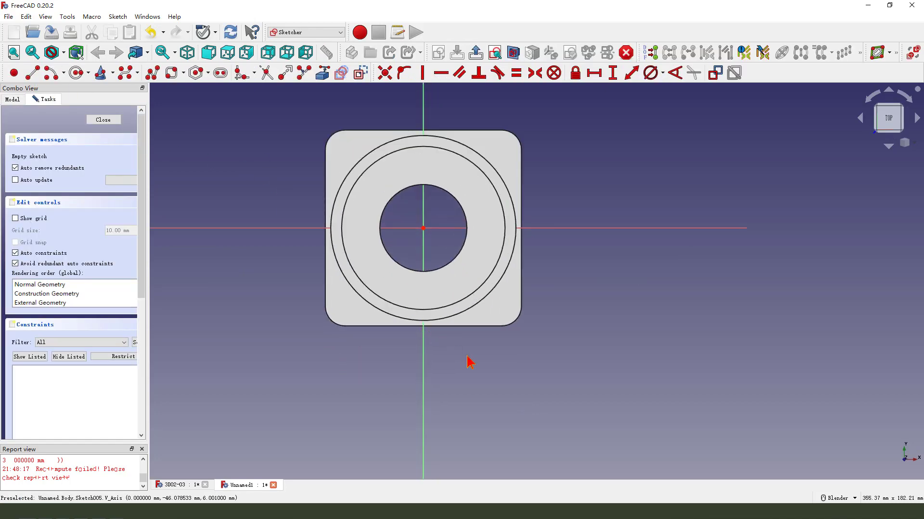
left_click(322, 73)
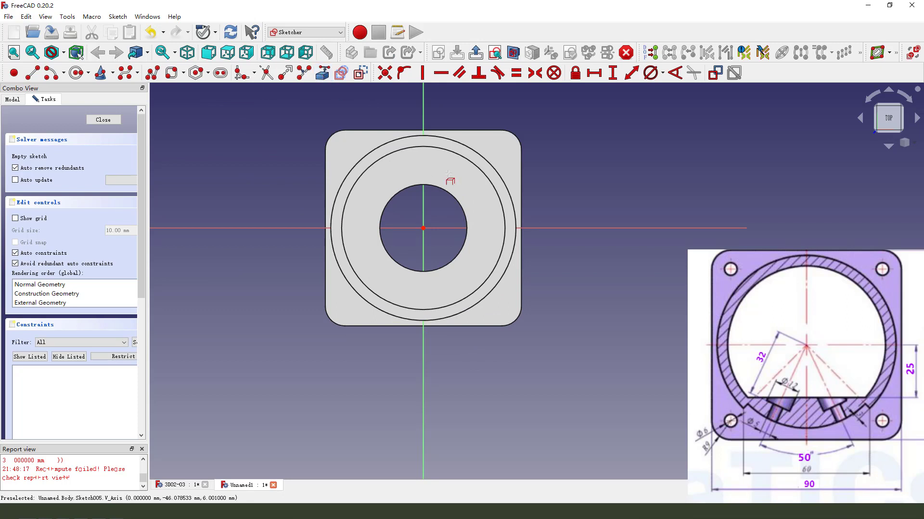
left_click(490, 294)
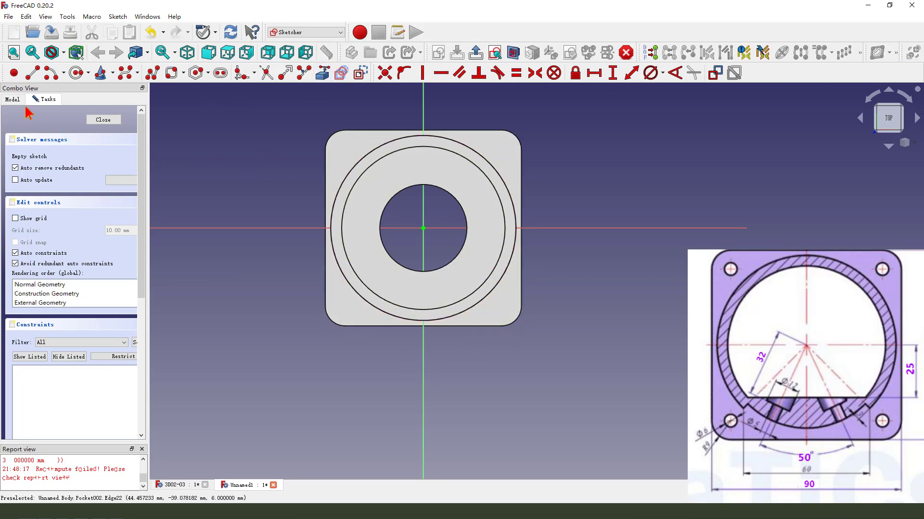
Step: Hide the Pocket002 feature so only the new sketch and its external circle are displayed
left_click(12, 99)
left_click(57, 213)
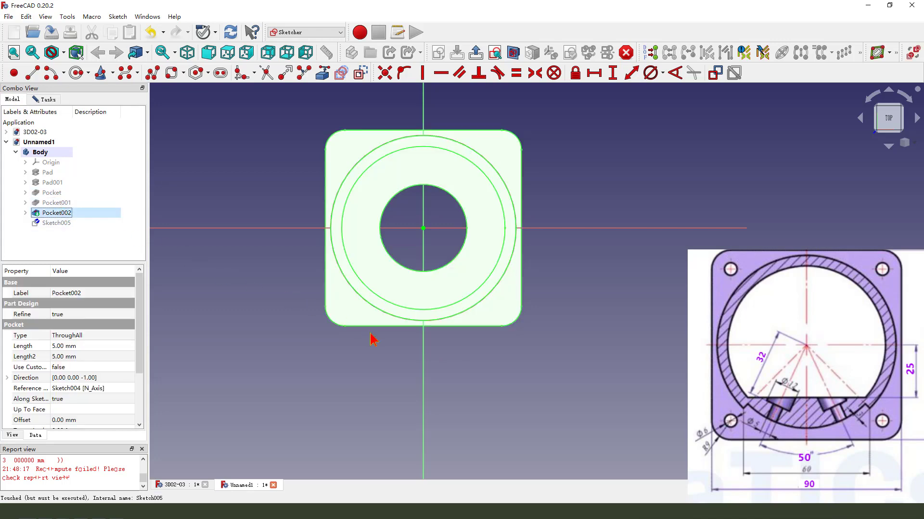
left_click(386, 351)
scroll(392, 337, "up", 1)
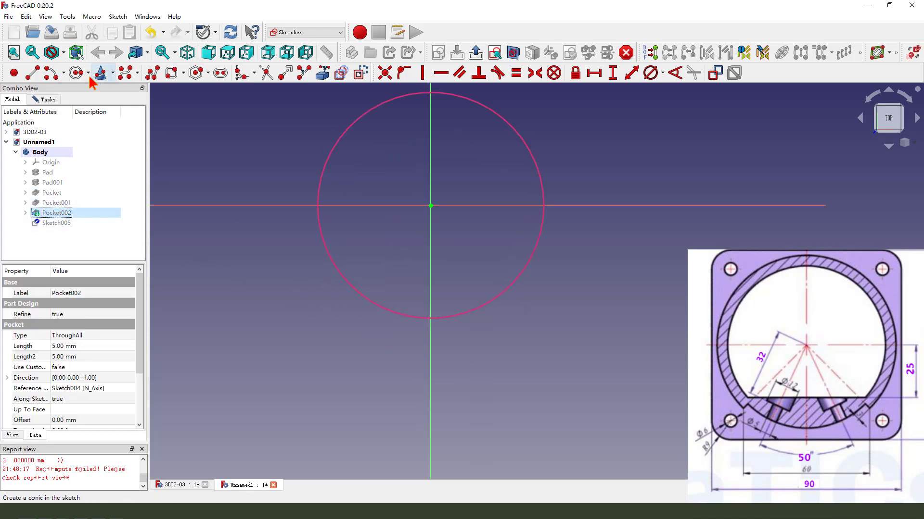
Step: Draw an origin-centred arc inside the lower part of the external circle, spanning both sides of the vertical axis
left_click(49, 73)
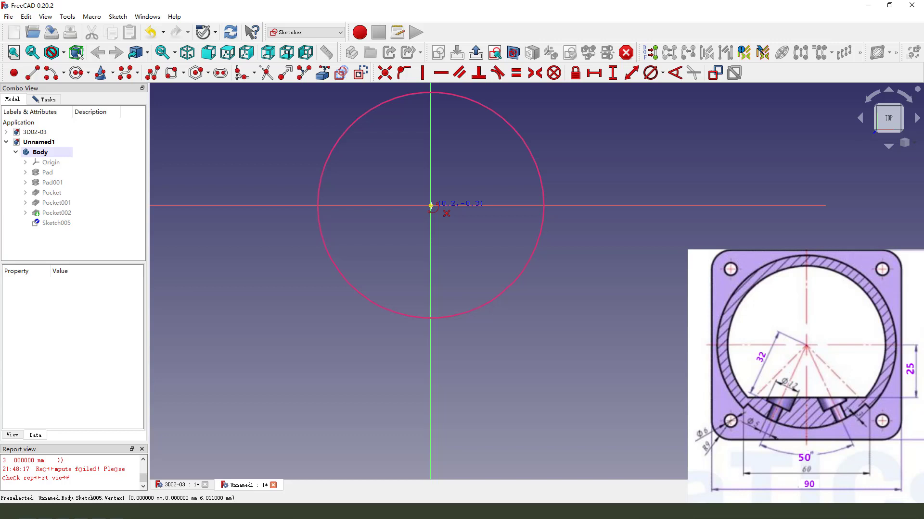
left_click(431, 206)
left_click(348, 261)
left_click(503, 273)
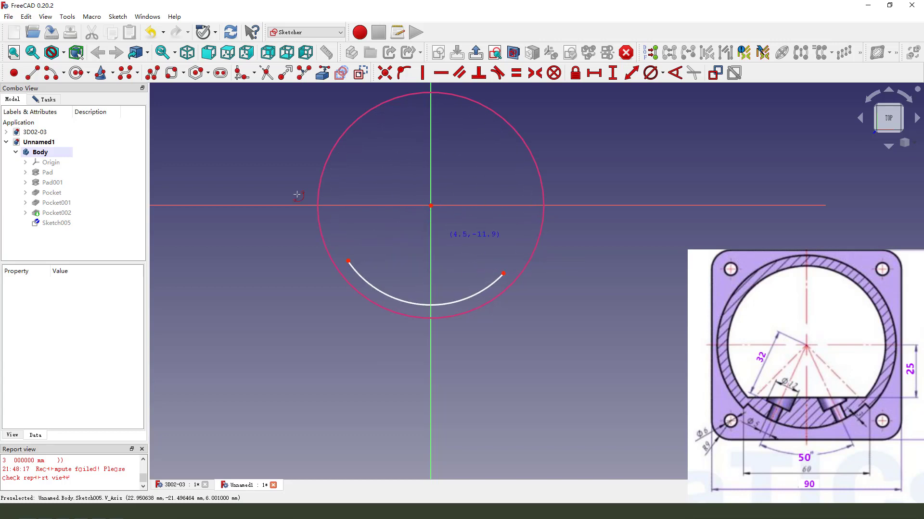
Step: Close the profile with two slanted lines from the arc's ends and a line joining them below the circle, and constrain that bottom line horizontal
left_click(33, 73)
left_click(504, 274)
left_click(593, 397)
left_click(348, 260)
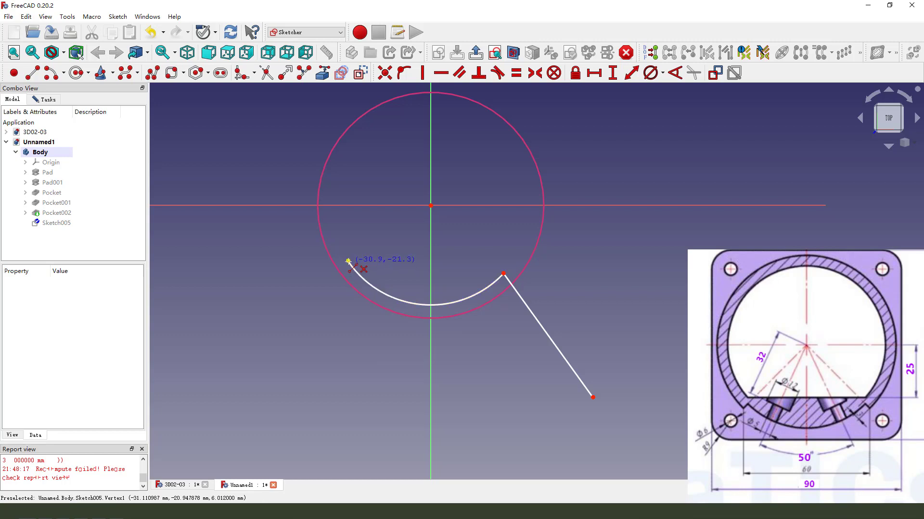
left_click(280, 381)
left_click(280, 381)
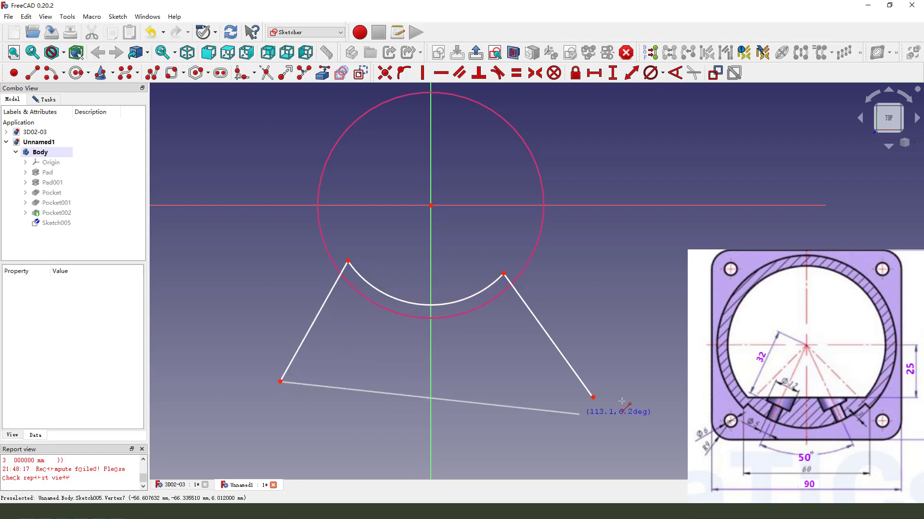
left_click(593, 397)
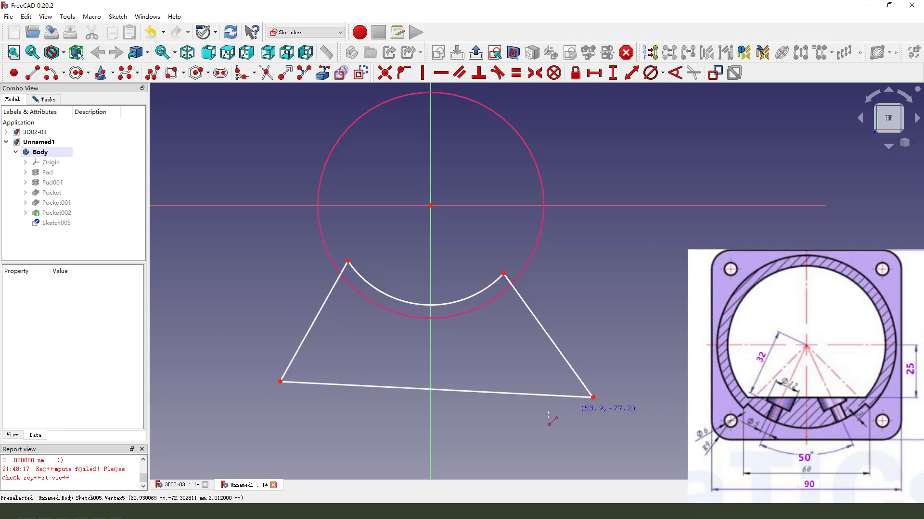
left_click(512, 394)
left_click(440, 73)
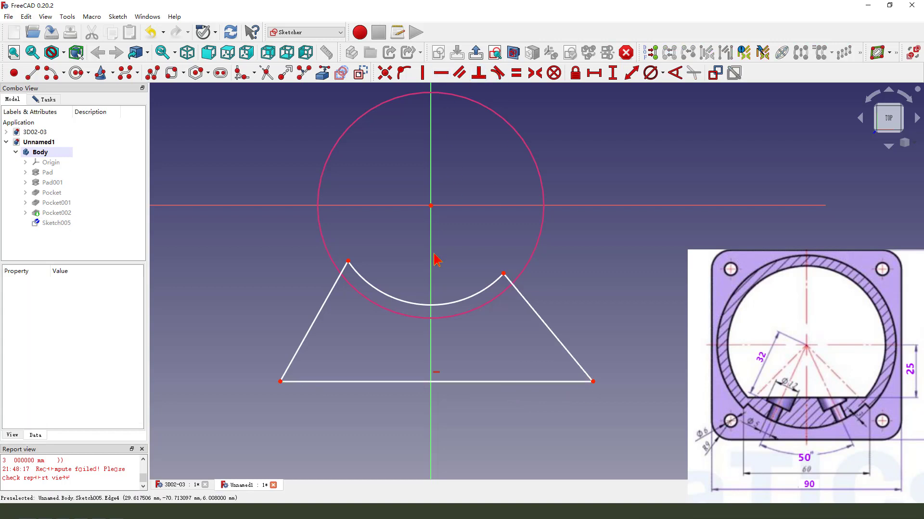
Step: Constrain both slanted lines of the profile so that they point at the sketch origin
scroll(430, 279, "down", 1)
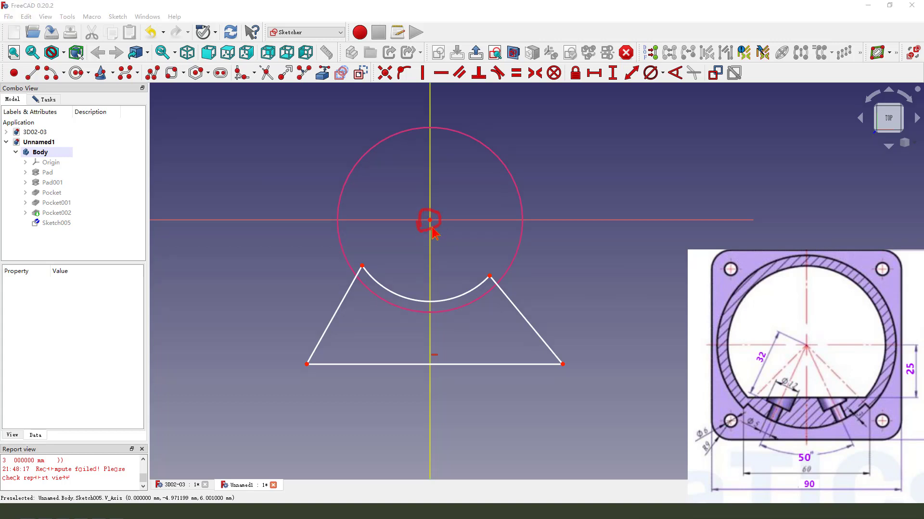
left_click_drag(432, 228, 559, 267)
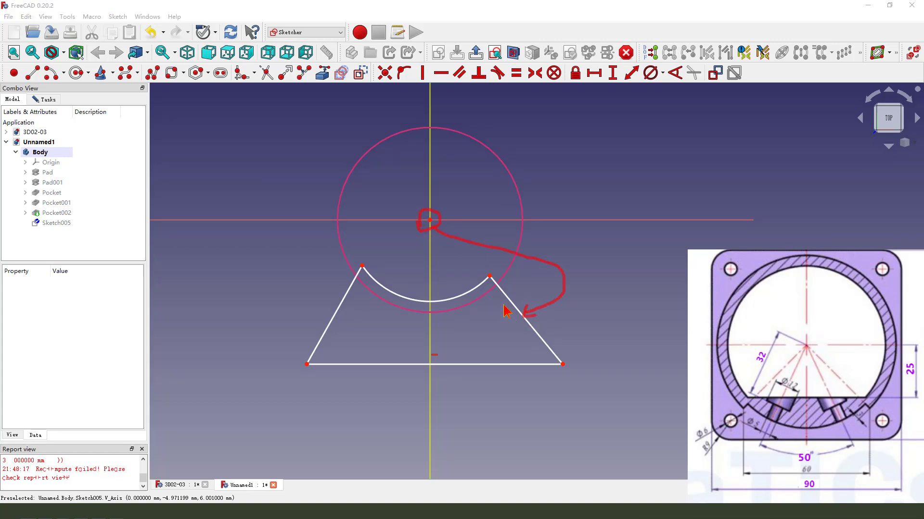
key("Escape")
left_click(430, 221)
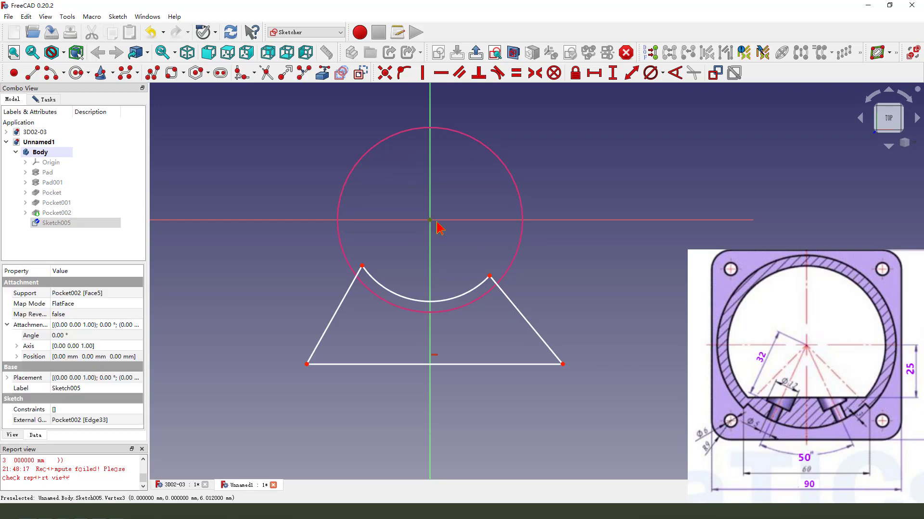
left_click(521, 313)
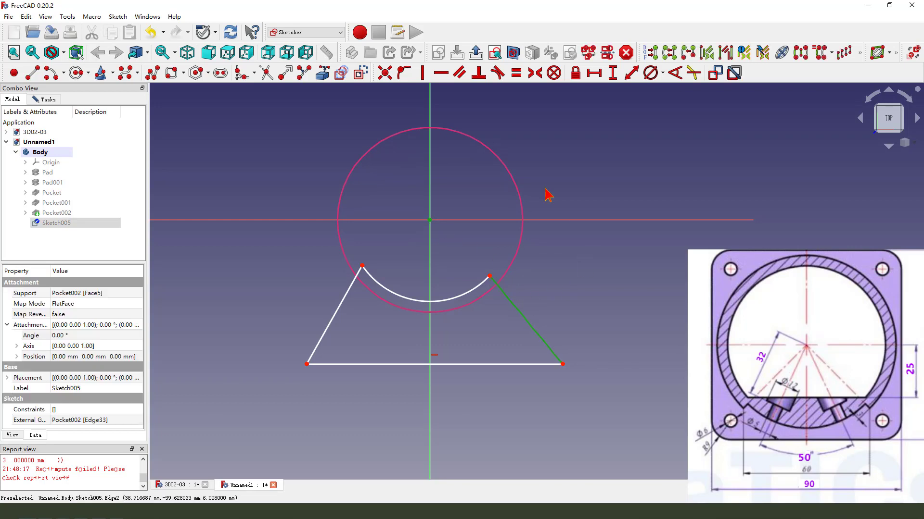
left_click(404, 75)
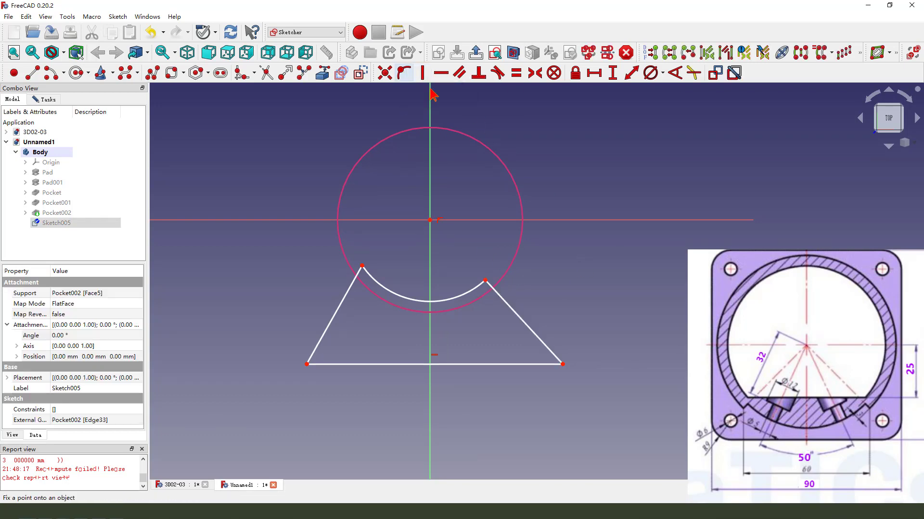
left_click(430, 221)
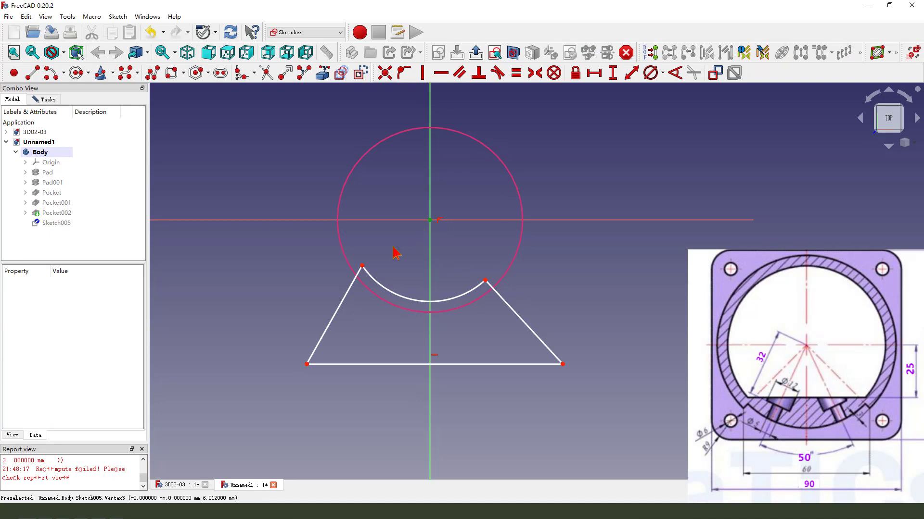
left_click(343, 298)
left_click(404, 74)
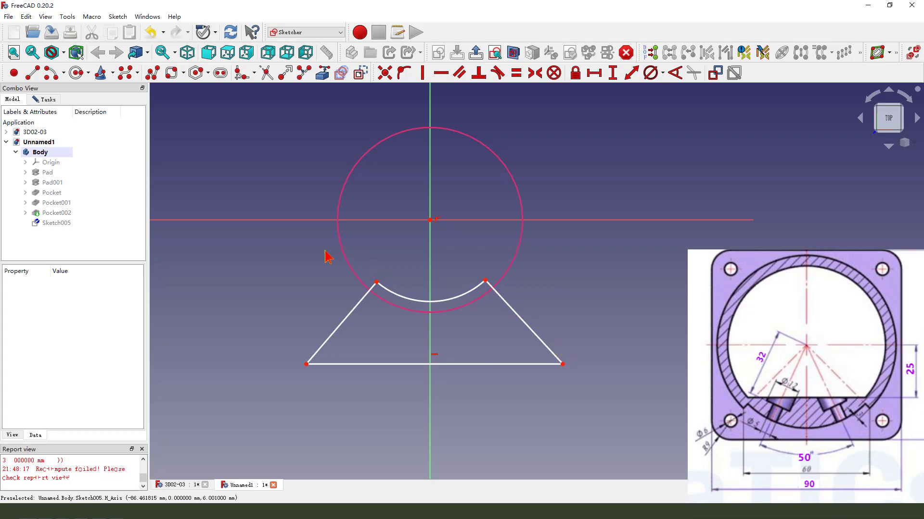
Step: Place a point on the external circle beside each slanted line and constrain each point onto its line
left_click(33, 74)
scroll(483, 303, "up", 2)
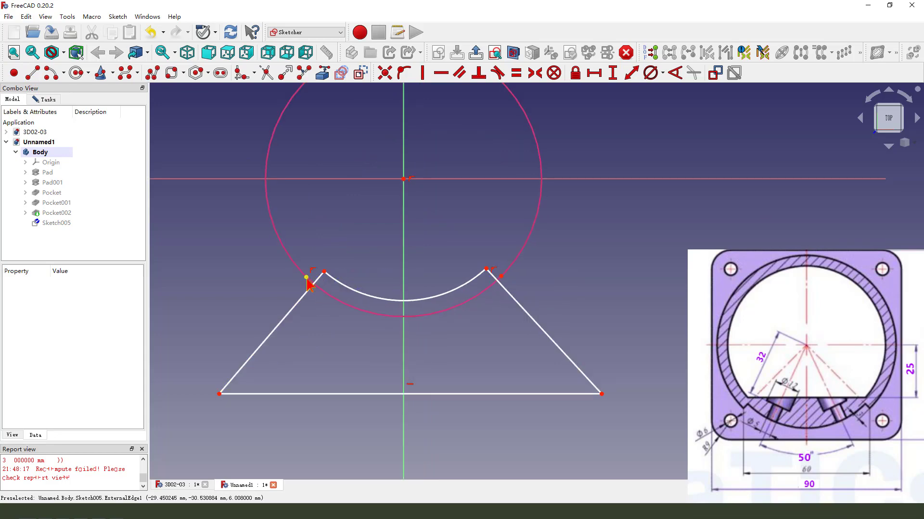
right_click(309, 291)
left_click(310, 294)
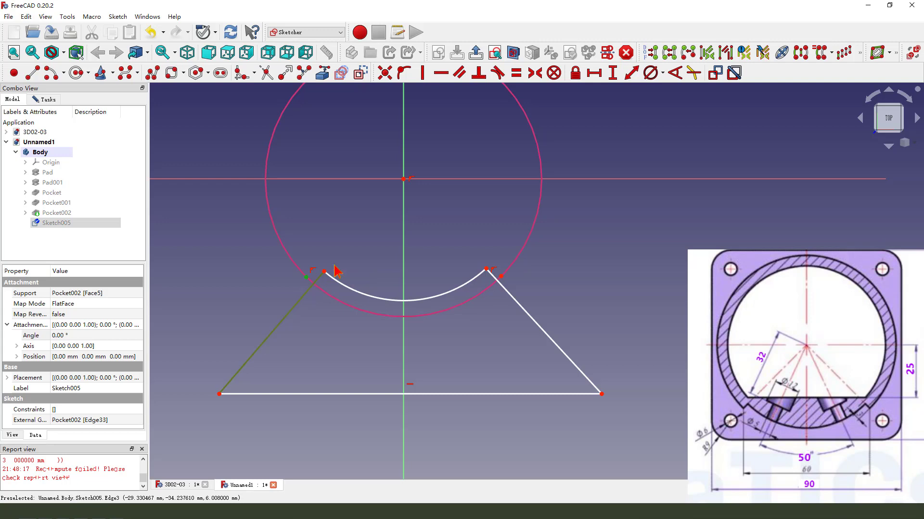
left_click(403, 73)
left_click(502, 277)
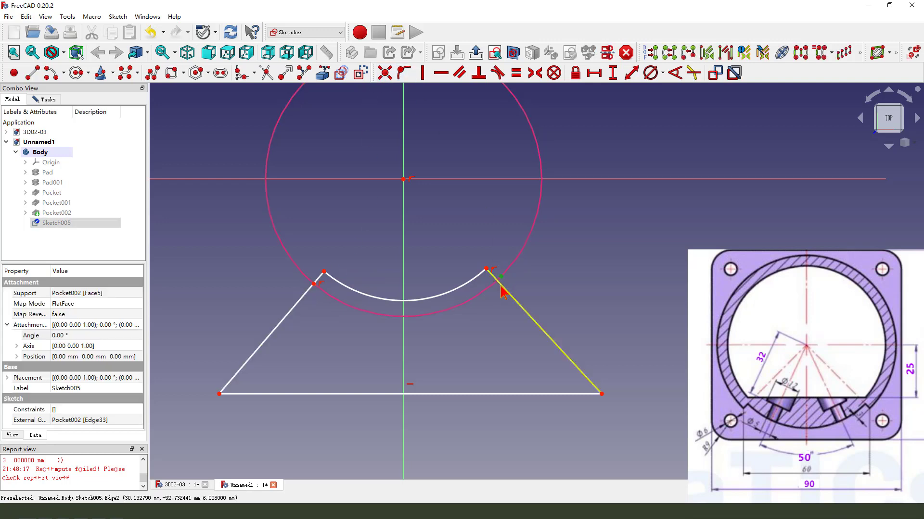
left_click(505, 290)
left_click(403, 73)
Step: Set the horizontal distance between the two points on the circle to 60 mm and move the dimension above the arc
scroll(346, 265, "down", 2)
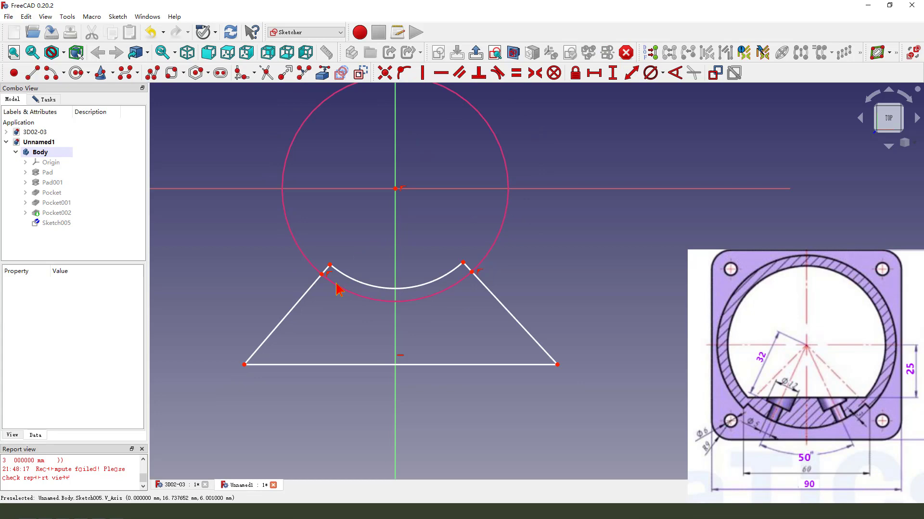
scroll(465, 302, "up", 3)
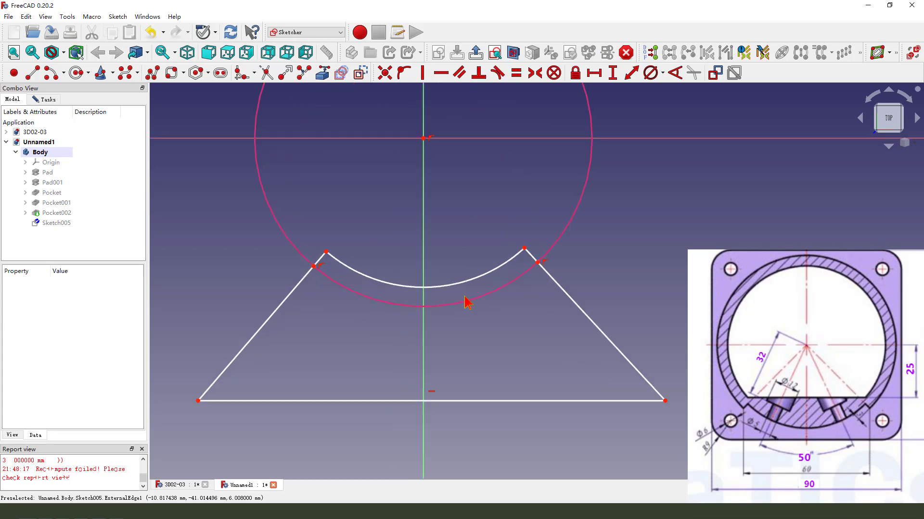
left_click(537, 263)
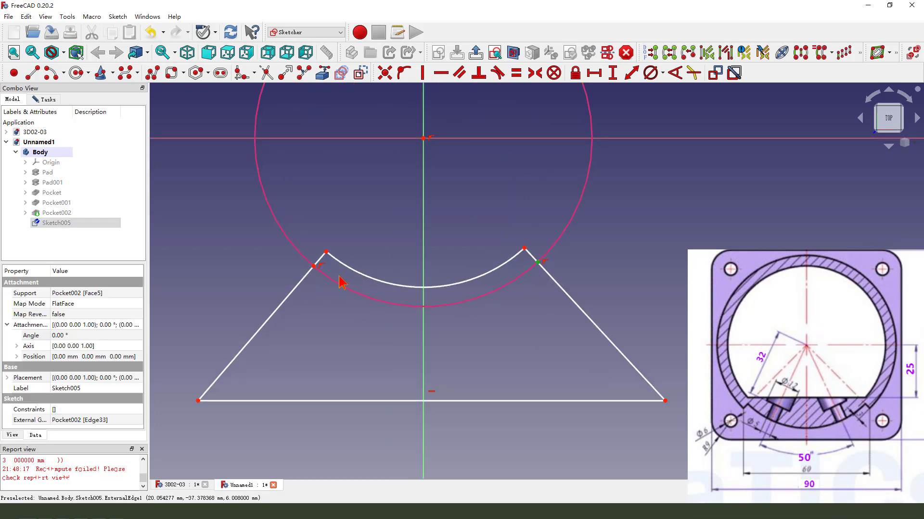
left_click(313, 267)
left_click(594, 72)
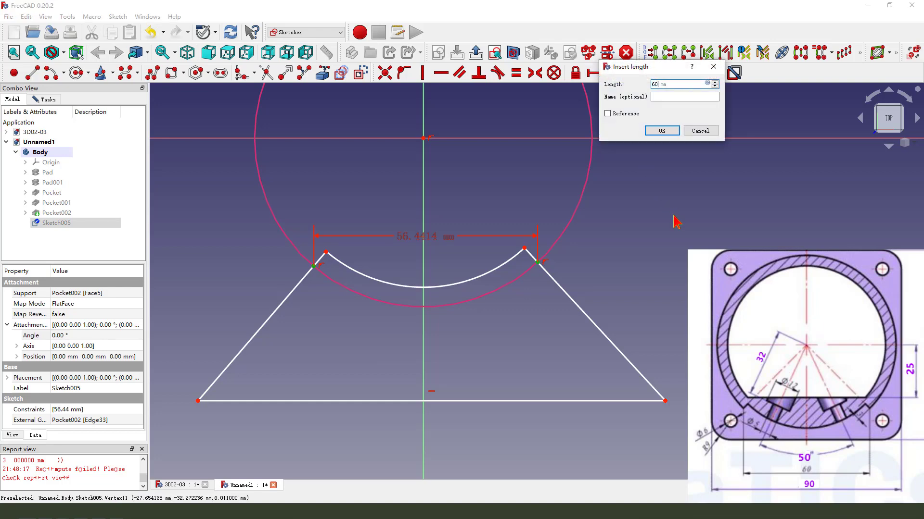
key("Return")
left_click_drag(433, 230, 437, 215)
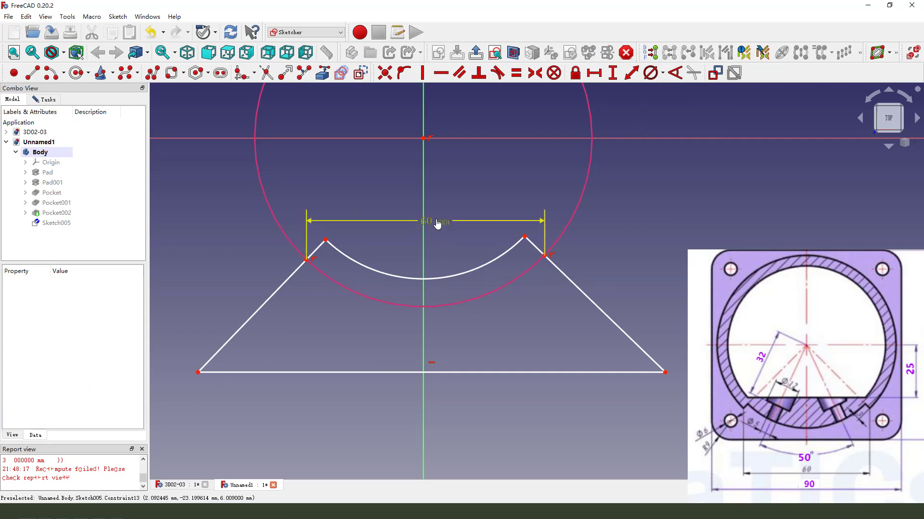
Step: Set the distance from the arc's right endpoint to the adjacent point on the circle to 3 mm and move the dimension clear
left_click(524, 237)
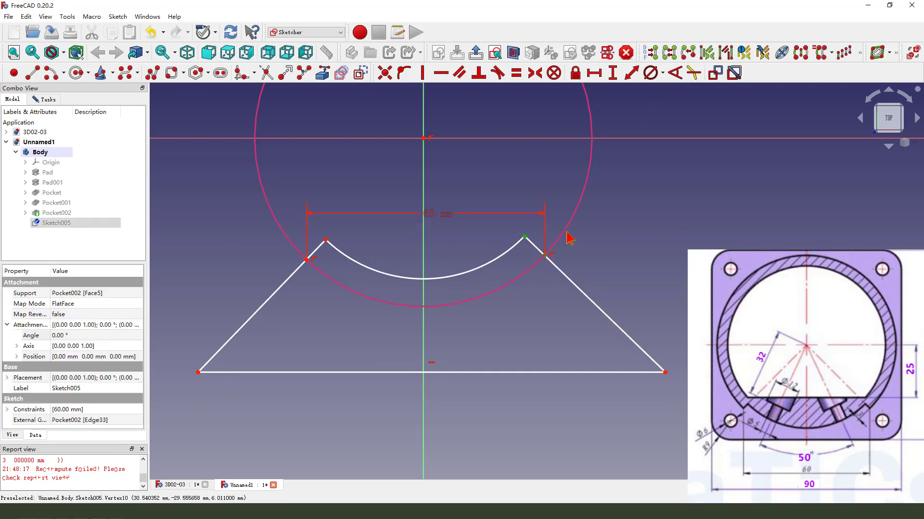
left_click(631, 72)
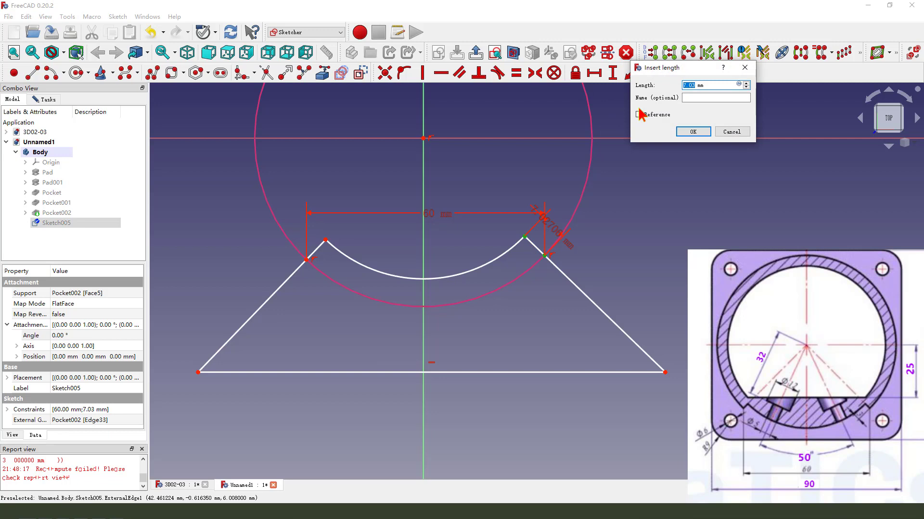
type("3")
key("Return")
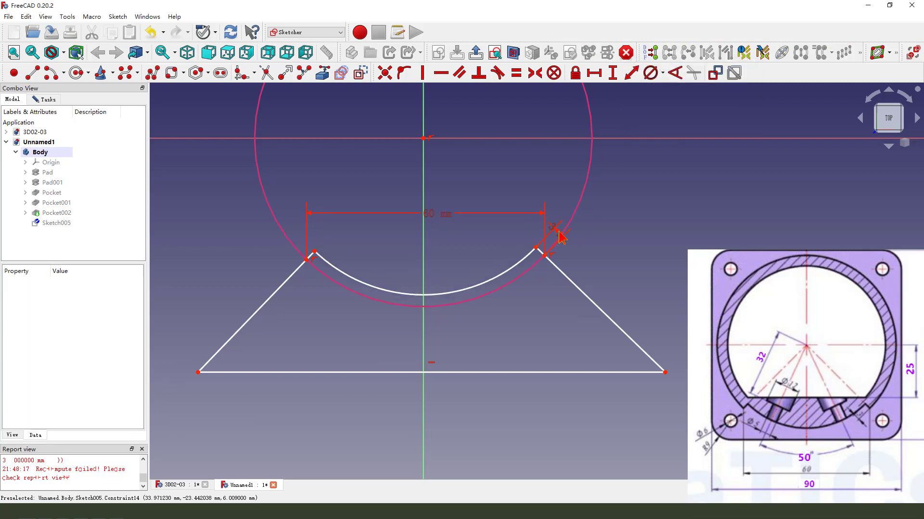
left_click_drag(567, 245, 599, 267)
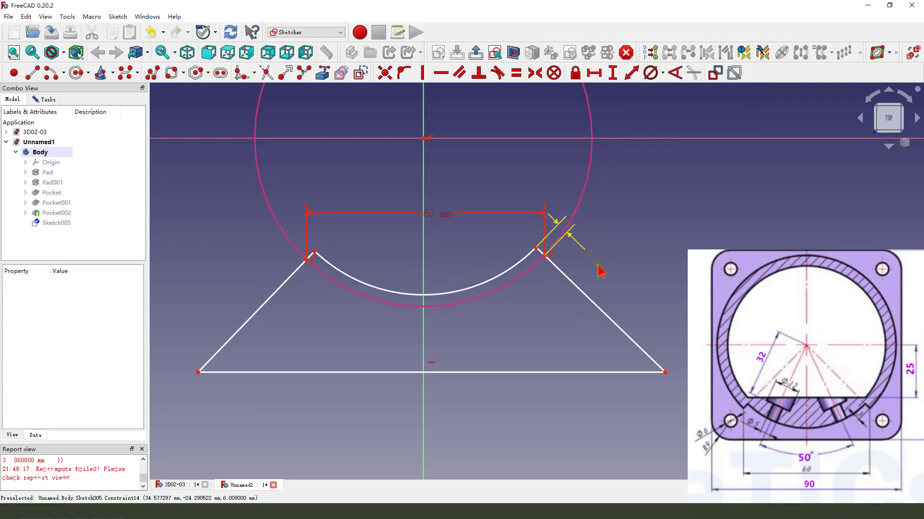
Step: Make the bottom line's two endpoints symmetric about the vertical axis
mouse_move(663, 375)
left_mouse_down()
mouse_move(669, 367)
mouse_move(664, 375)
left_mouse_up()
left_click(663, 372)
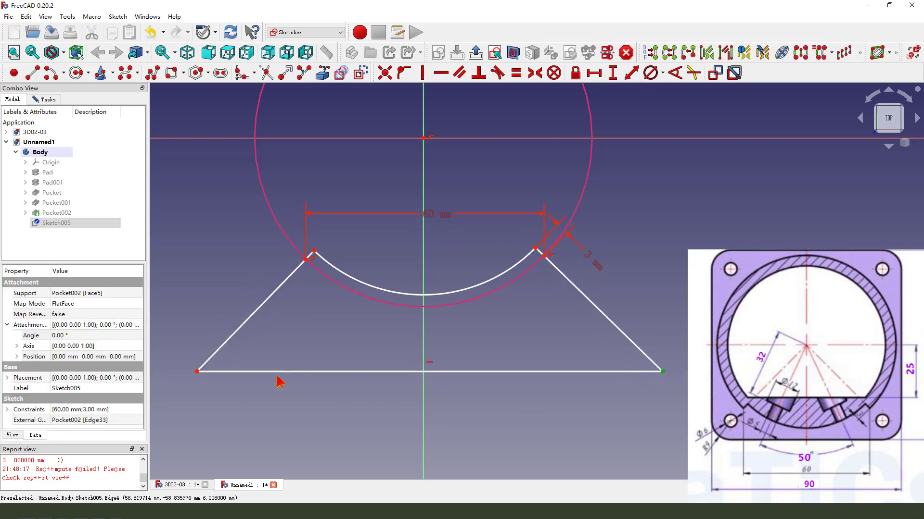
left_click(197, 372)
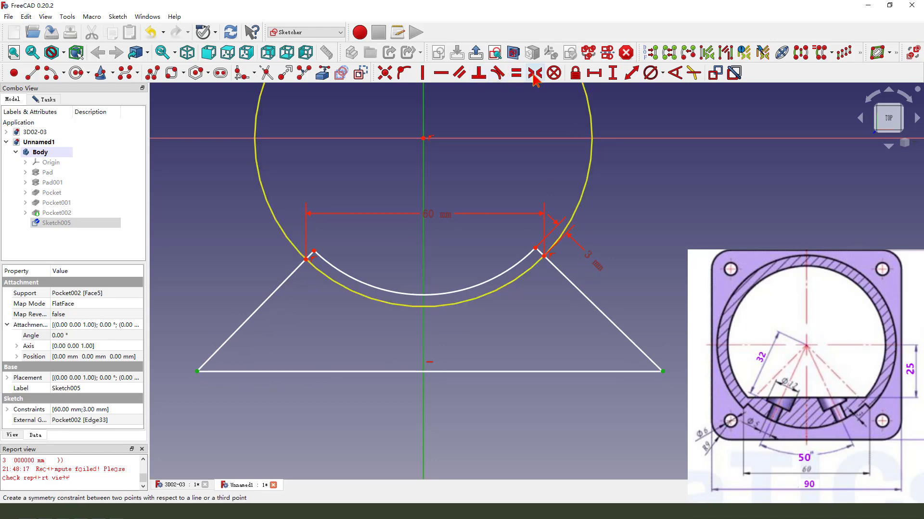
left_click(535, 73)
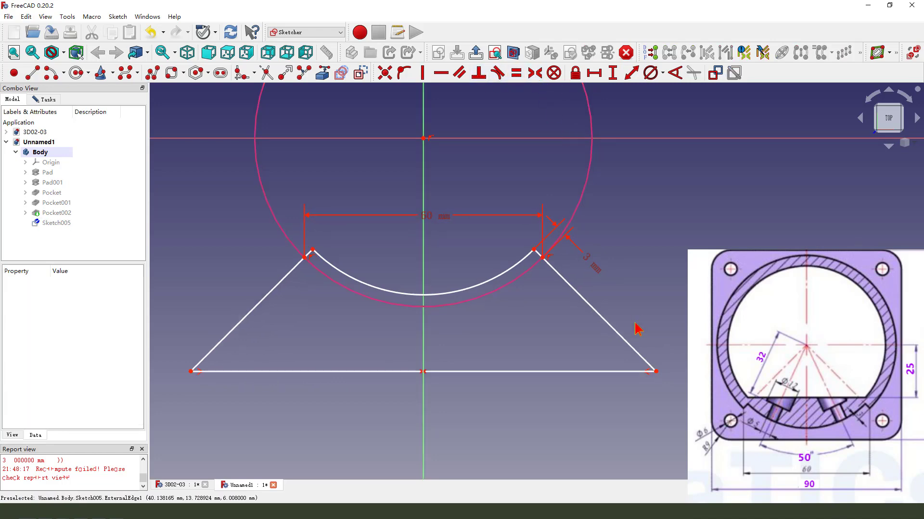
Step: Fix the right slanted line's length at 43.55 mm, move its dimension outward and finish the sketch
left_click(608, 330)
left_click(631, 74)
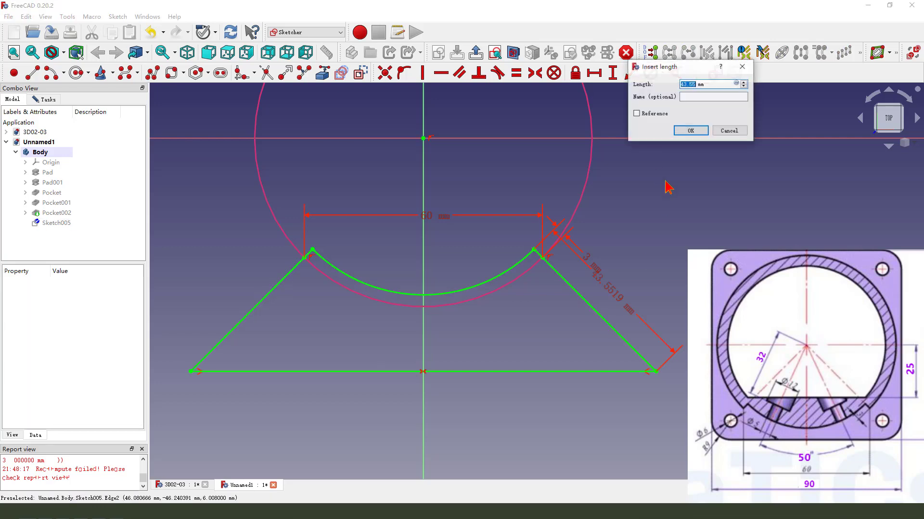
left_click(691, 131)
scroll(541, 263, "down", 1)
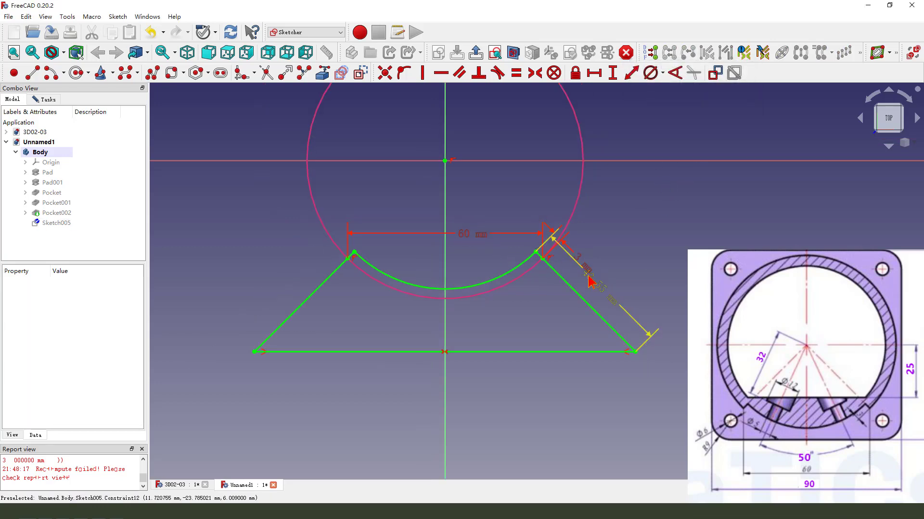
left_click_drag(596, 287, 616, 267)
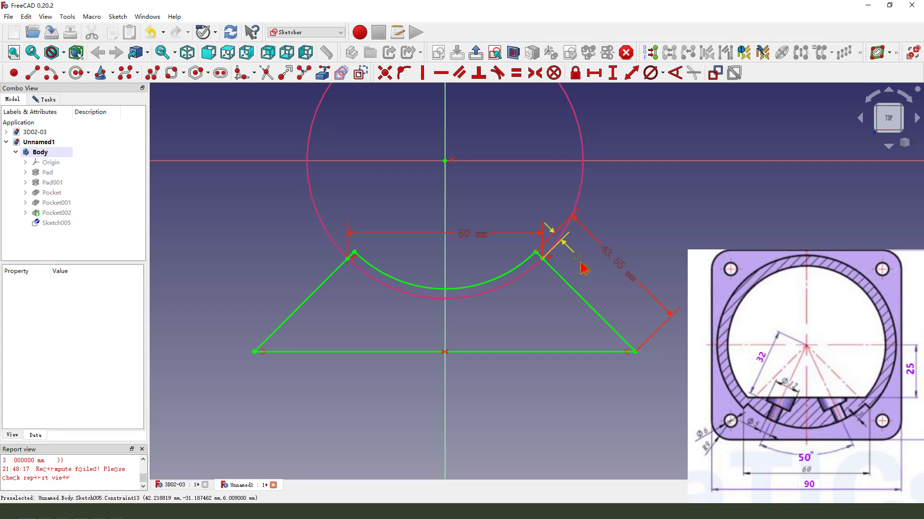
left_click(477, 52)
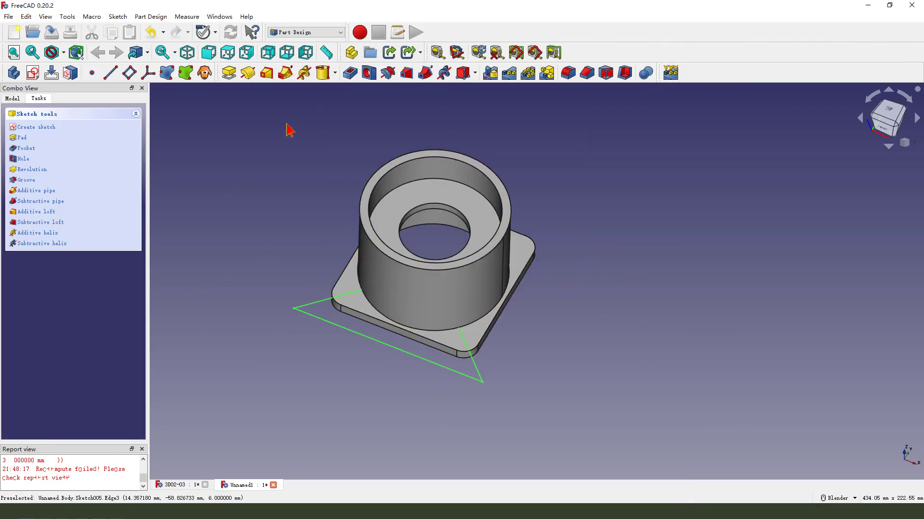
Step: Pocket the sketch 25 mm in the reversed direction to cut the cylinder's lower outer wall
left_click(350, 73)
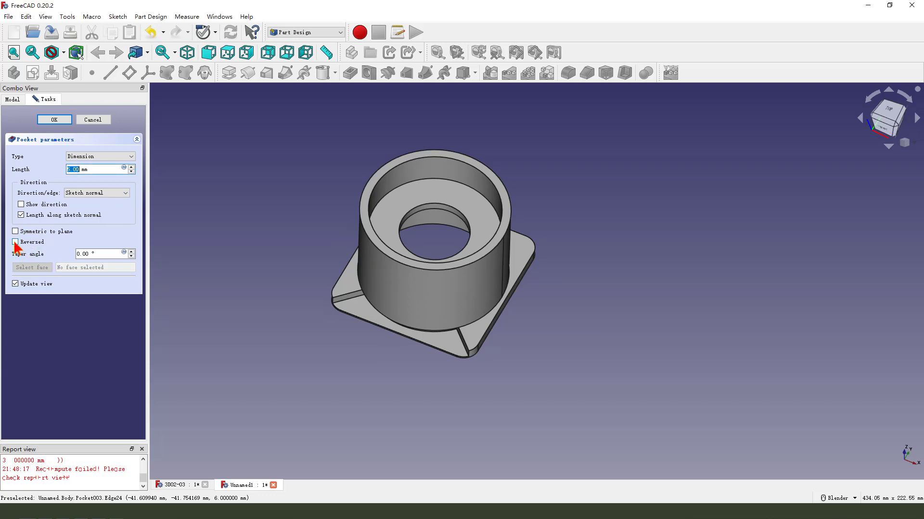
left_click(16, 242)
left_click(80, 171)
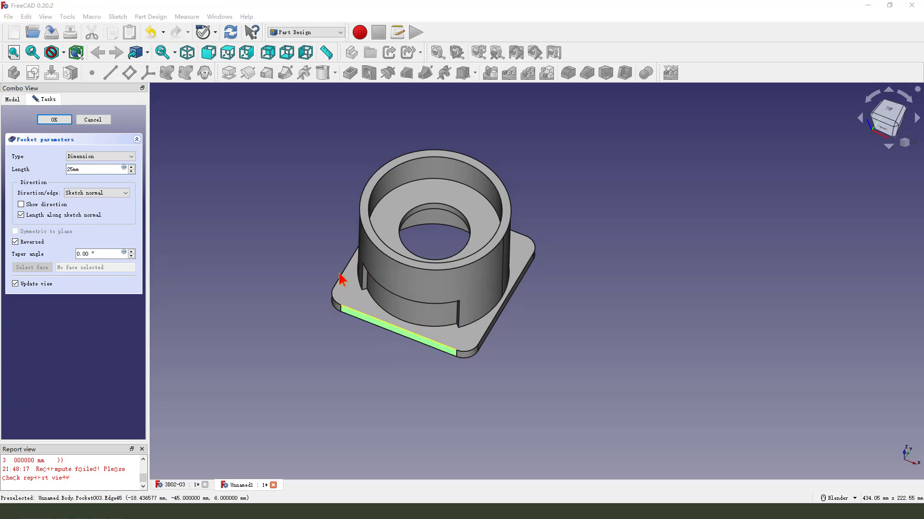
left_click_drag(340, 274, 346, 310)
left_click(55, 120)
Step: Start a sketch on the recessed ring face surrounding the central through hole
left_click(449, 332)
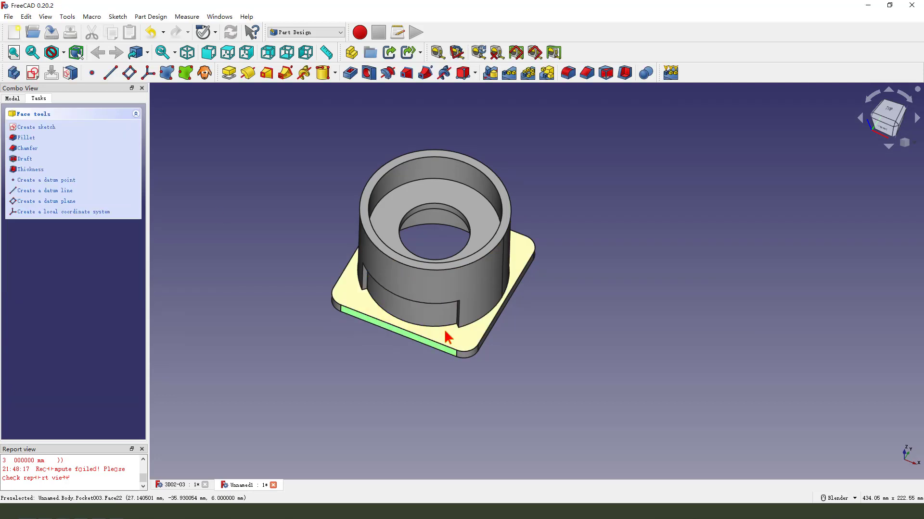
middle_click_drag(449, 332, 482, 341)
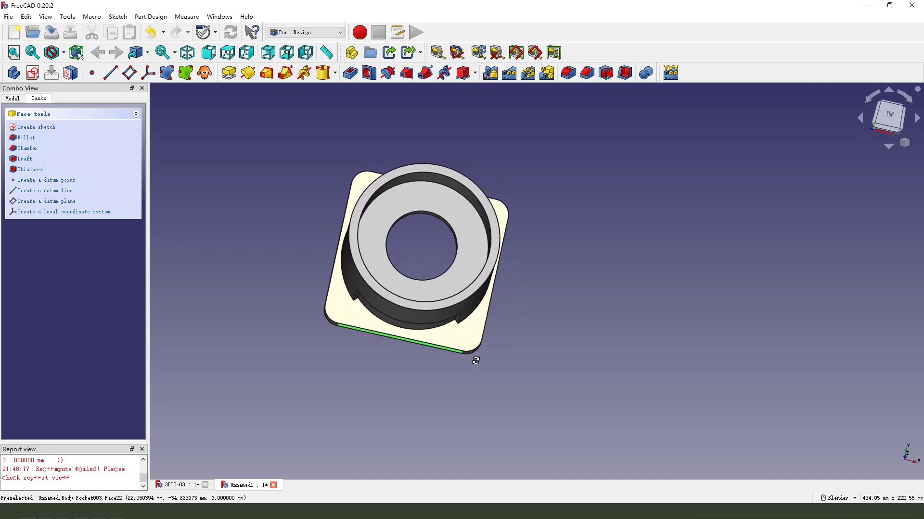
left_click(420, 206)
left_click(32, 72)
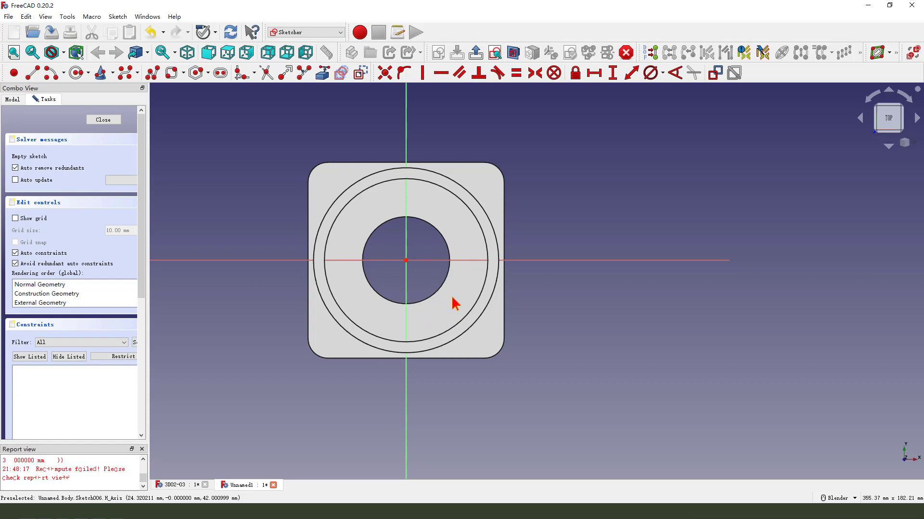
Step: Draw a vertical slot with about 3.5 mm end radius, right of the central hole and spanning the horizontal axis
scroll(452, 303, "up", 2)
left_click(221, 73)
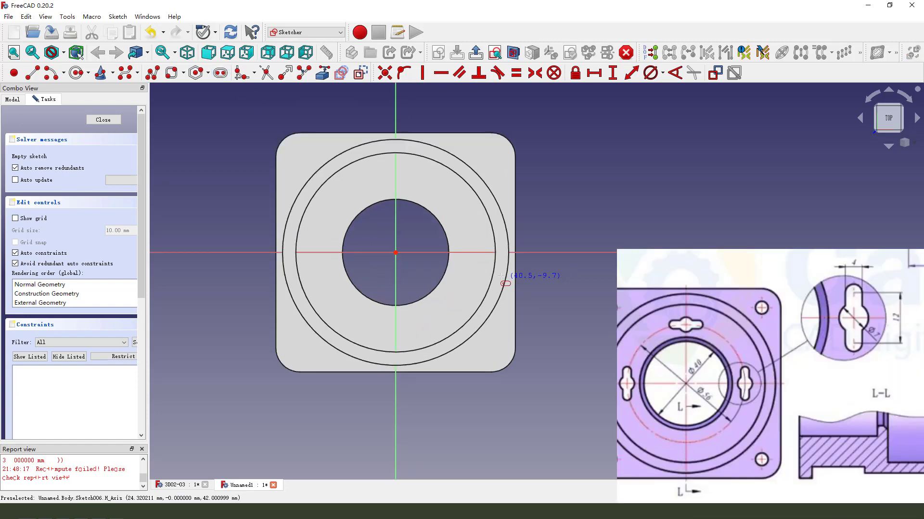
scroll(502, 276, "up", 1)
left_click(459, 230)
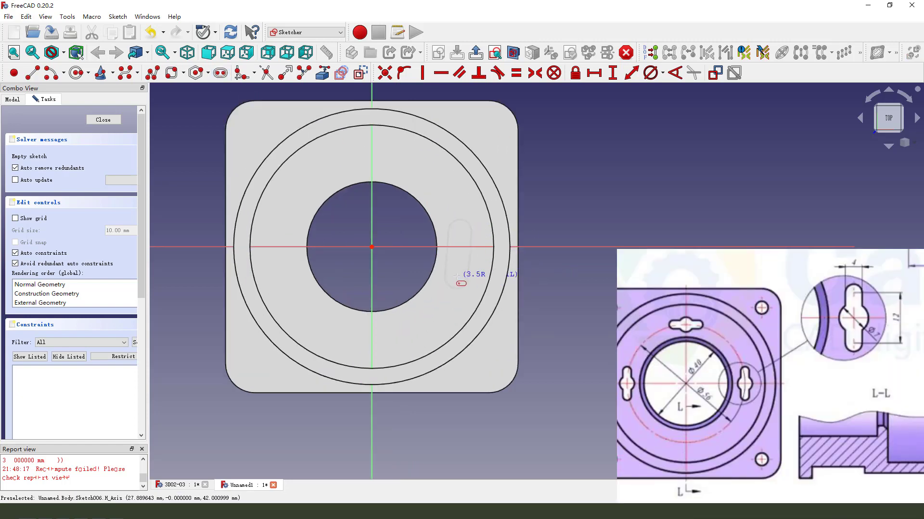
left_click(459, 277)
scroll(489, 269, "up", 1)
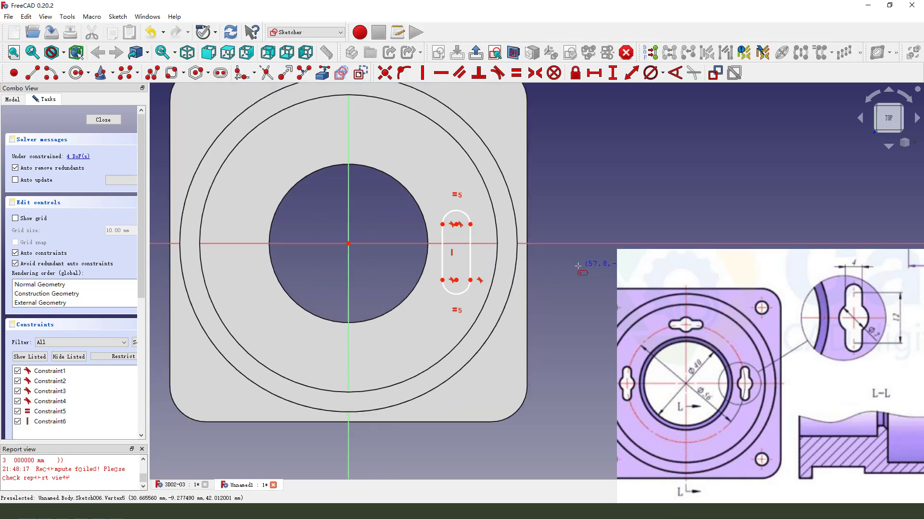
scroll(464, 265, "up", 1)
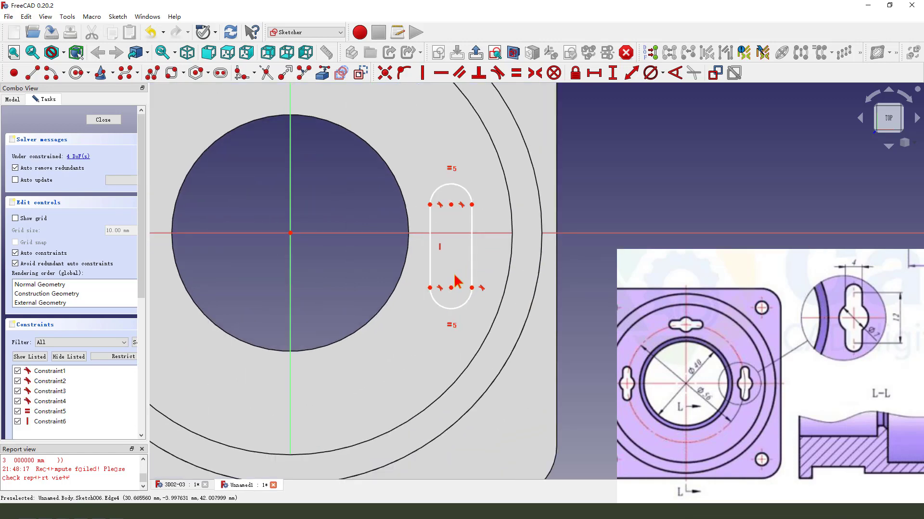
Step: Set the distance between the slot's arc centres to 12 mm and the upper end arc's diameter to 4 mm
left_click(450, 205)
left_click(450, 287)
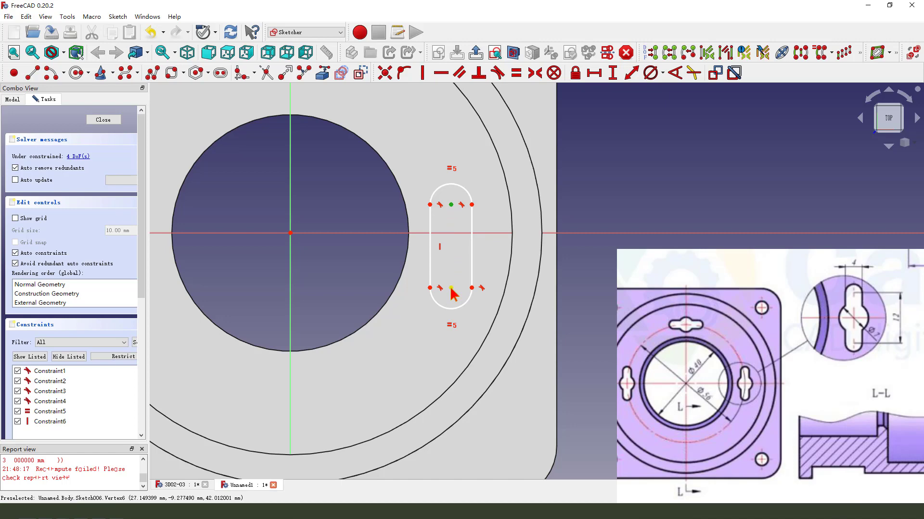
left_click(612, 72)
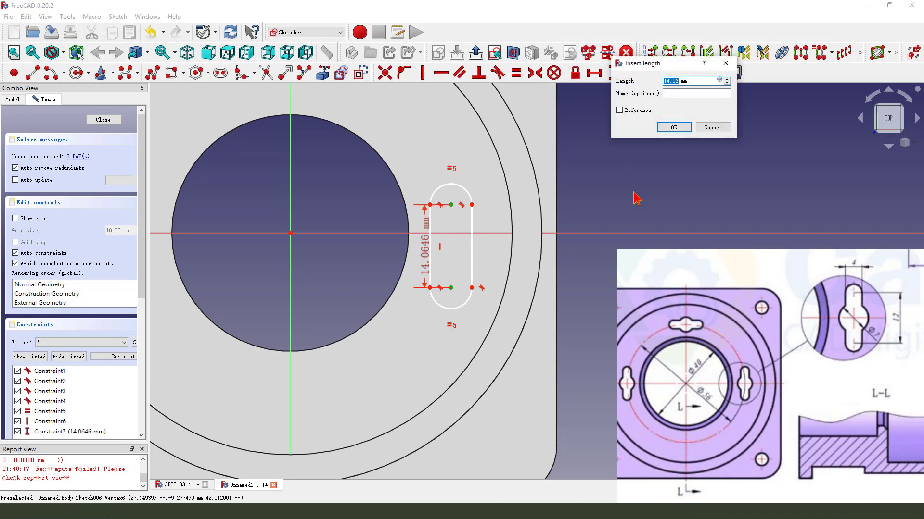
key("Return")
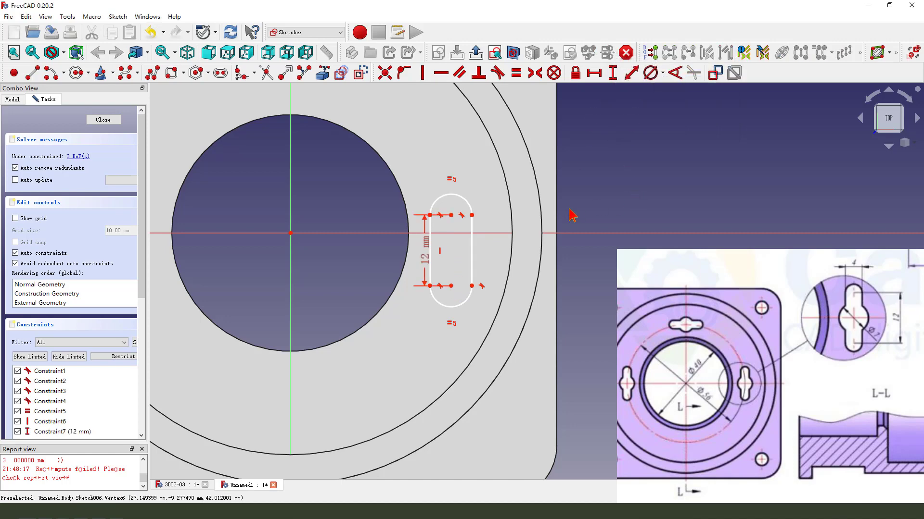
left_click(463, 198)
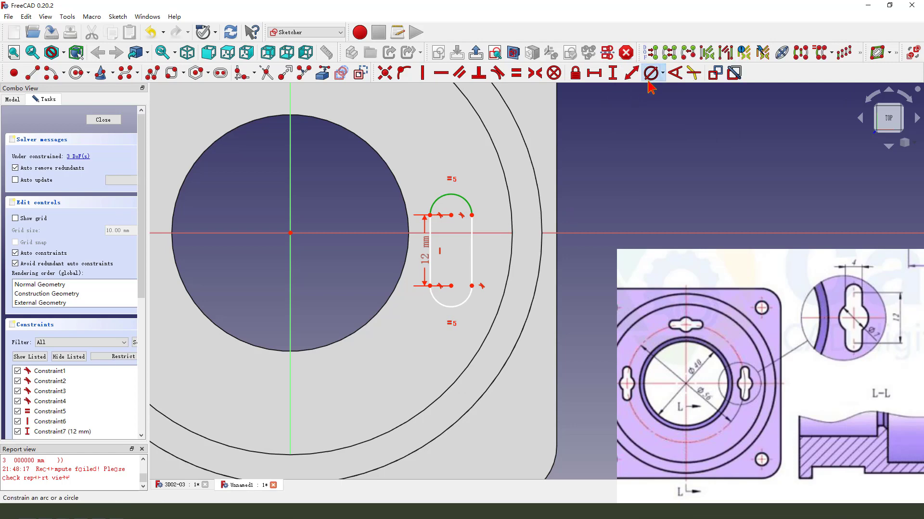
left_click(650, 72)
key("Return")
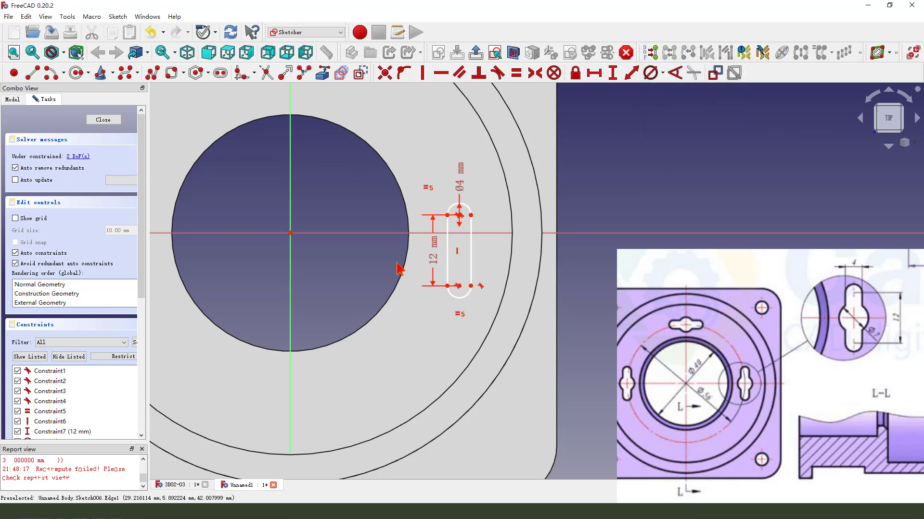
Step: Make the slot's two arc centres symmetric about the horizontal axis
scroll(456, 250, "up", 2)
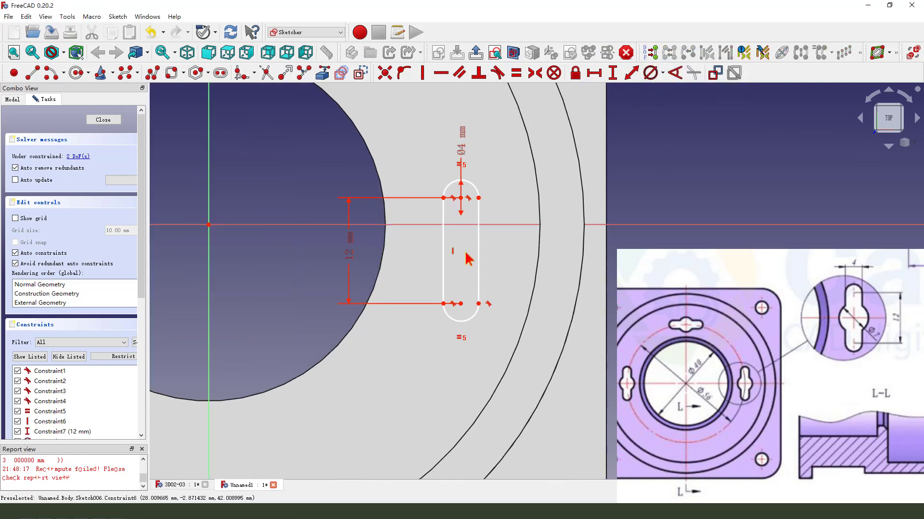
left_click(461, 303)
left_click(461, 197)
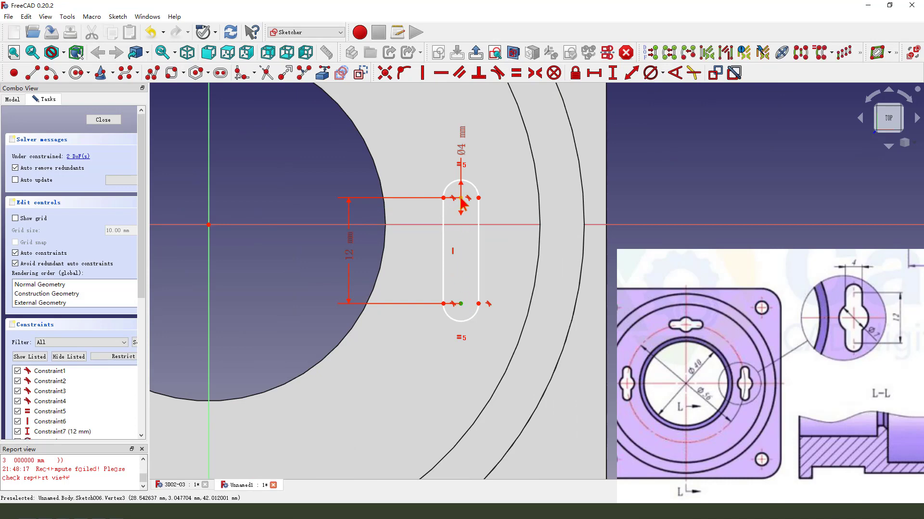
left_click(489, 225)
left_click(534, 73)
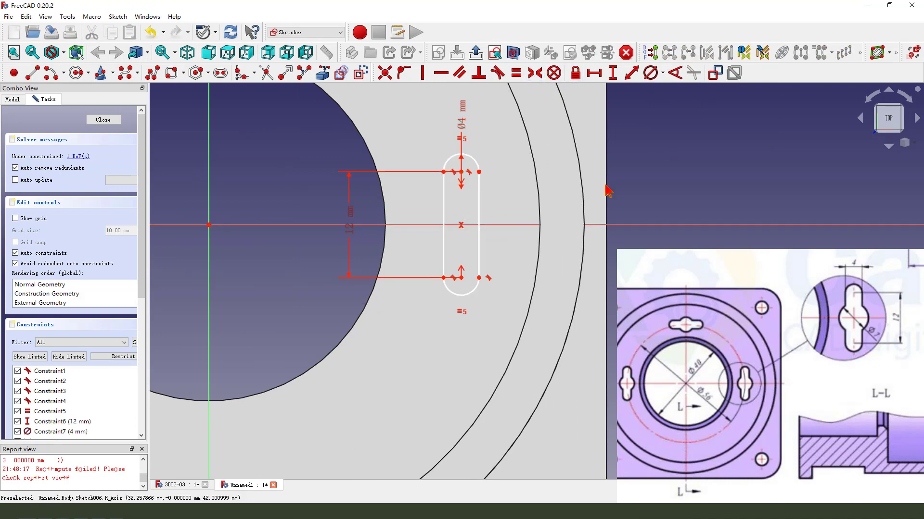
Step: Draw a circle about 6.9 mm in diameter on the horizontal axis and align its centre vertically with the slot's upper arc centre
left_click(76, 72)
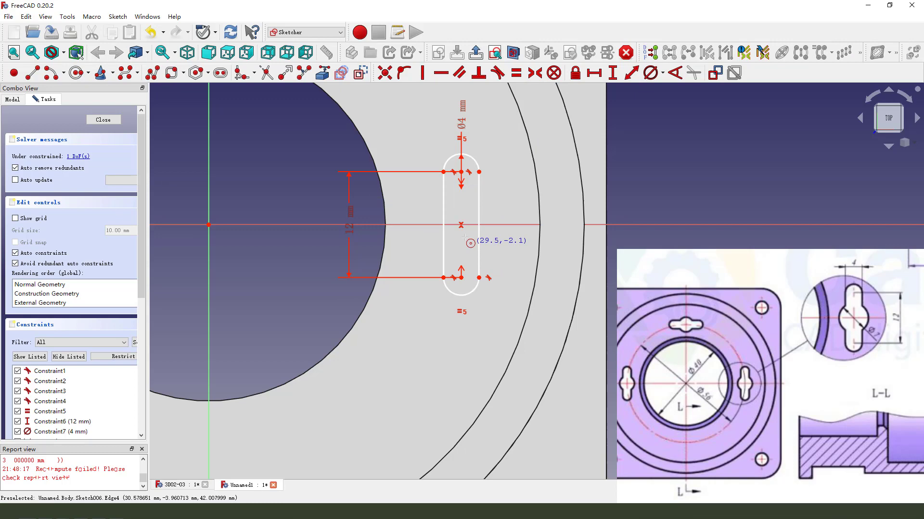
left_click(427, 225)
left_click(455, 235)
right_click(491, 197)
left_click(426, 225)
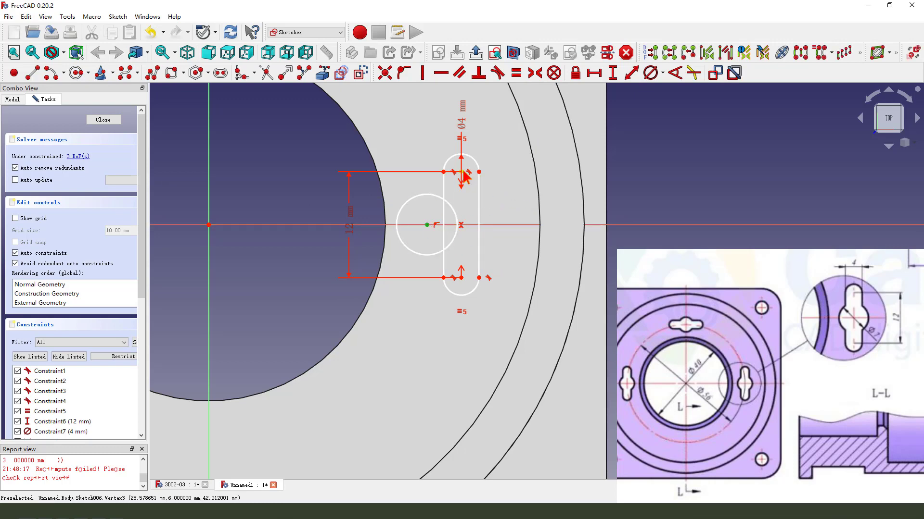
left_click(462, 173)
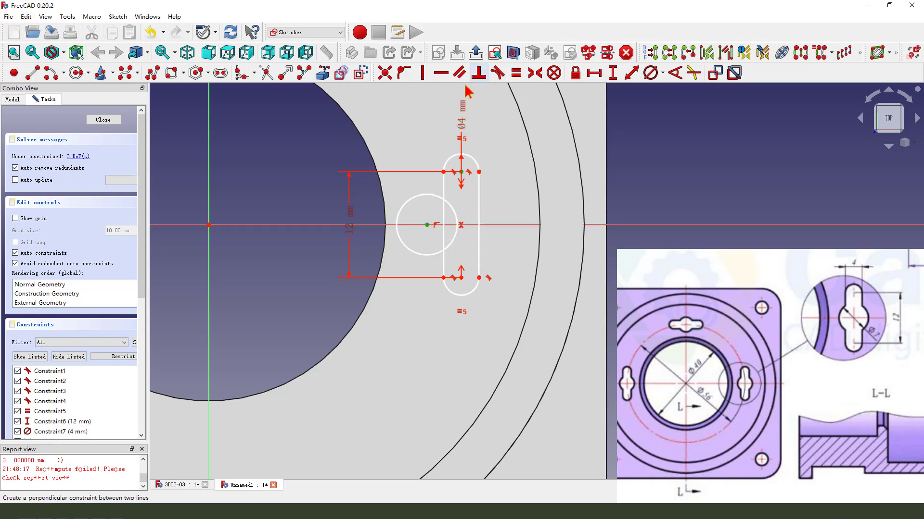
left_click(422, 73)
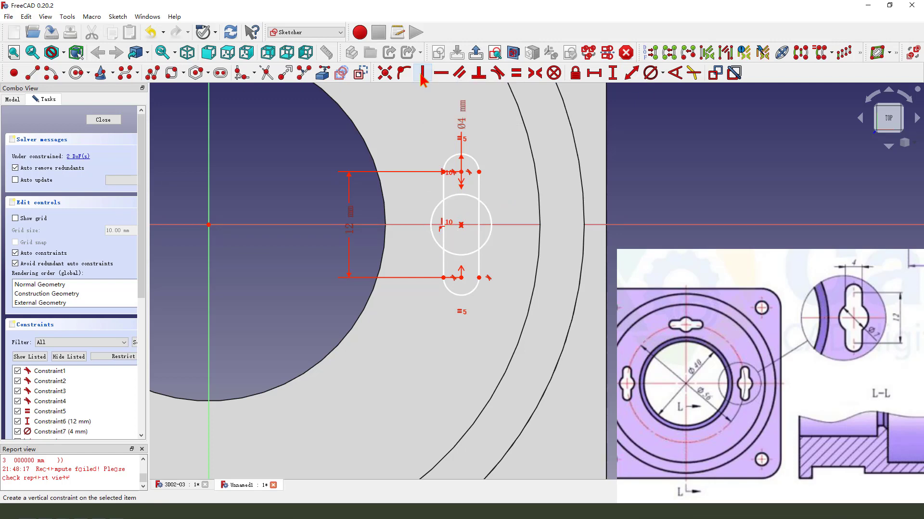
Step: Set the diameter of the circle in the middle of the slot to 7 mm
left_click(488, 215)
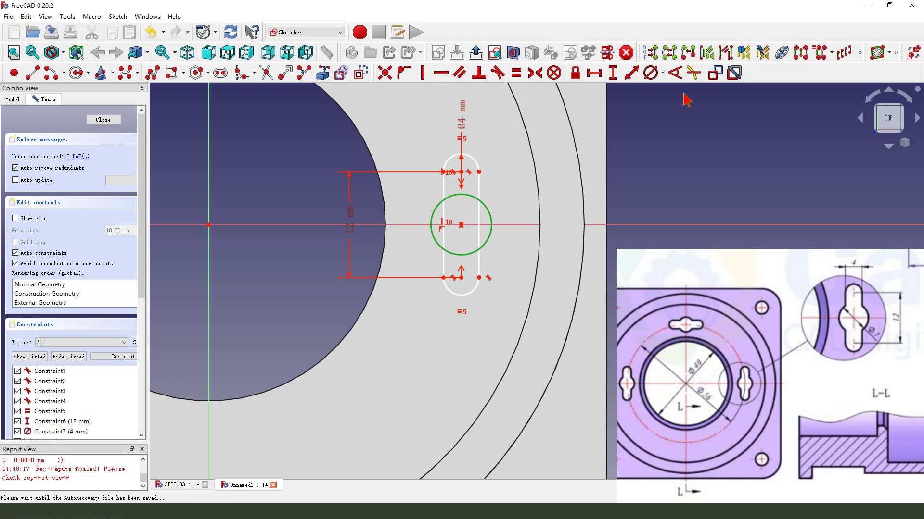
left_click(650, 73)
type("7")
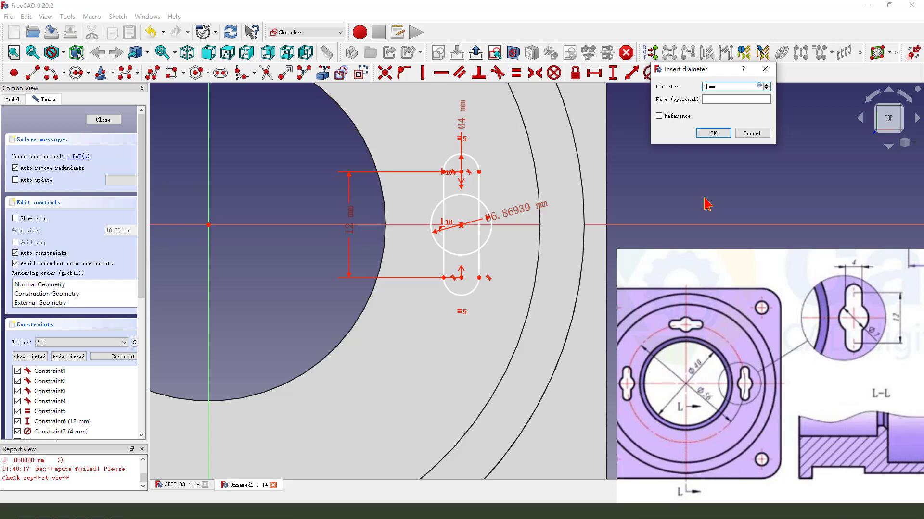
key("Return")
Step: Set the slot's lower arc centre 28 mm from the vertical axis and move that dimension below the slot
scroll(499, 230, "down", 1)
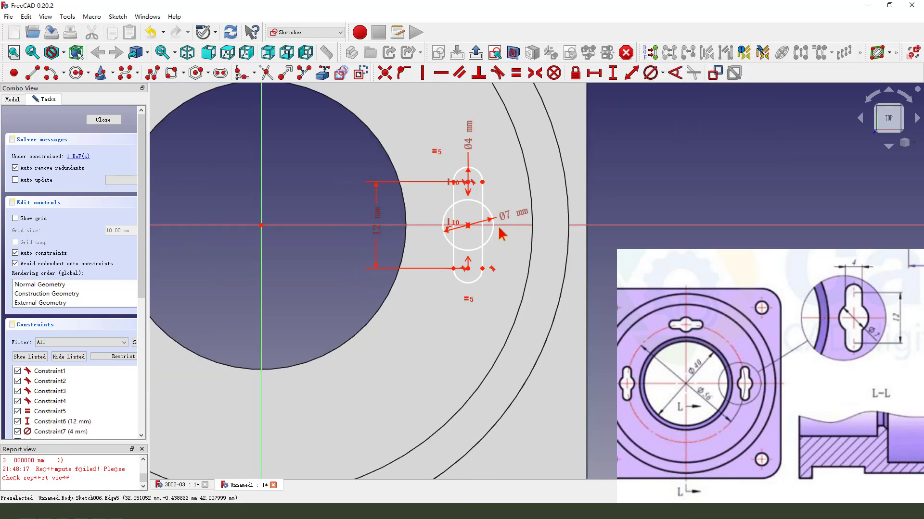
left_click(467, 268)
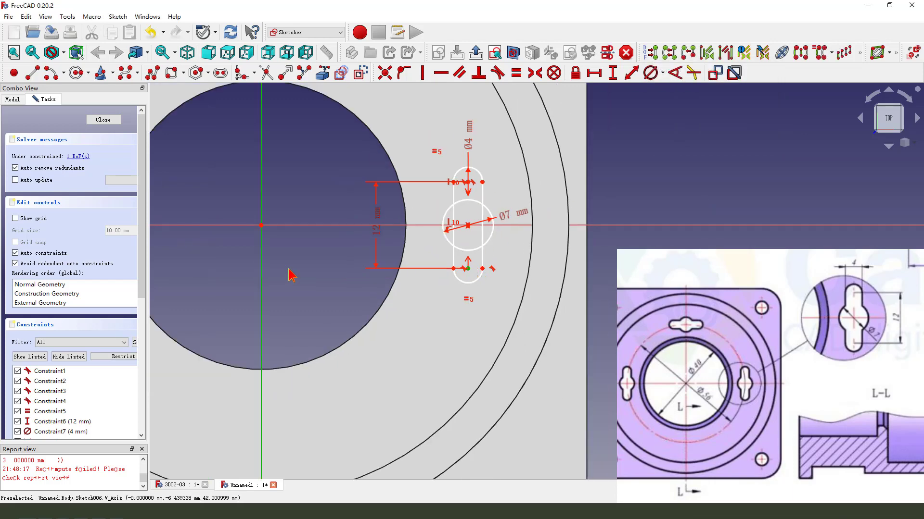
left_click(631, 73)
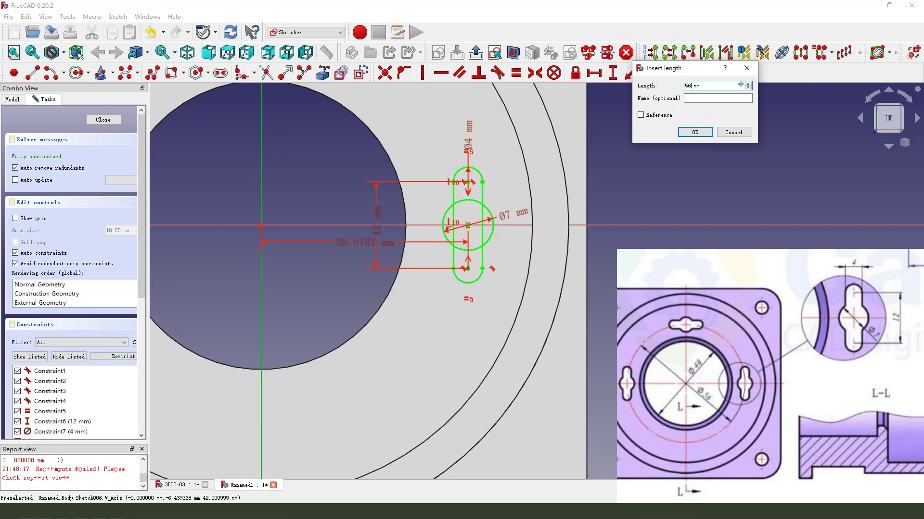
key("Return")
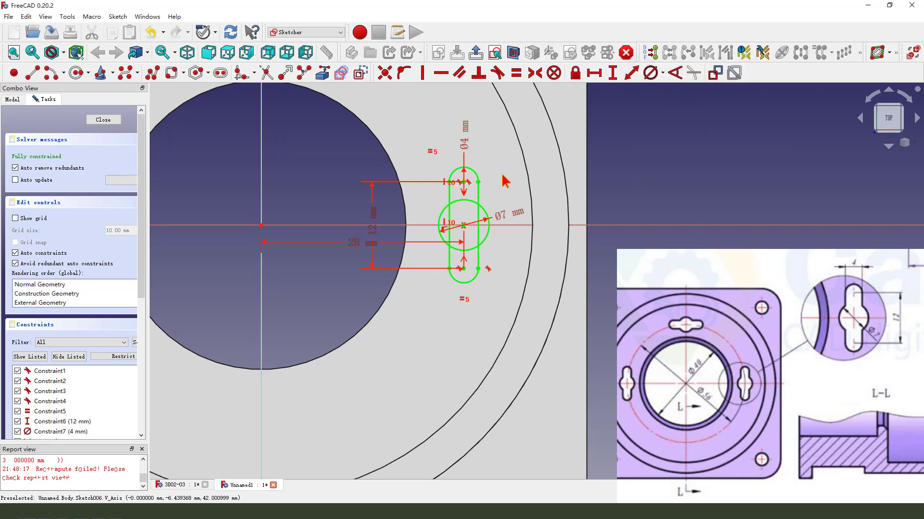
left_click_drag(354, 243, 354, 318)
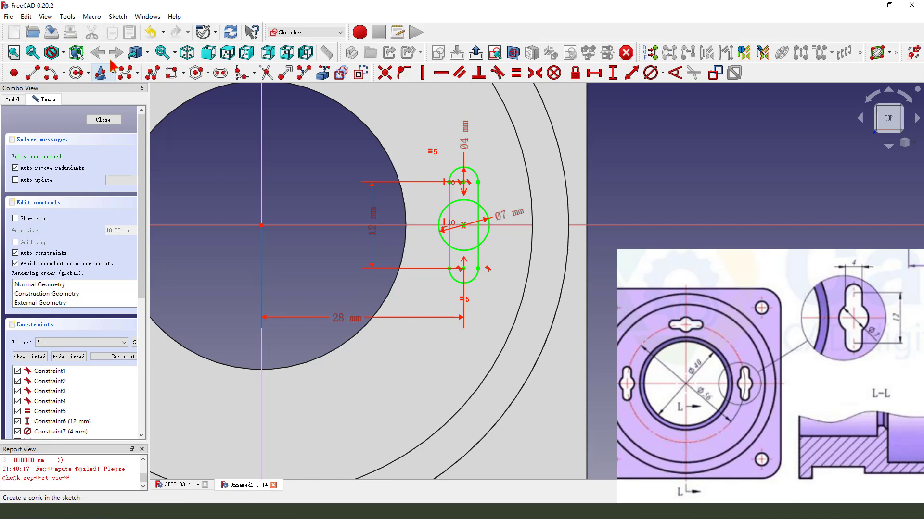
Step: Trim the circle's arc inside the slot and the slot's side lines inside the circle to form one keyhole outline
scroll(430, 220, "up", 2)
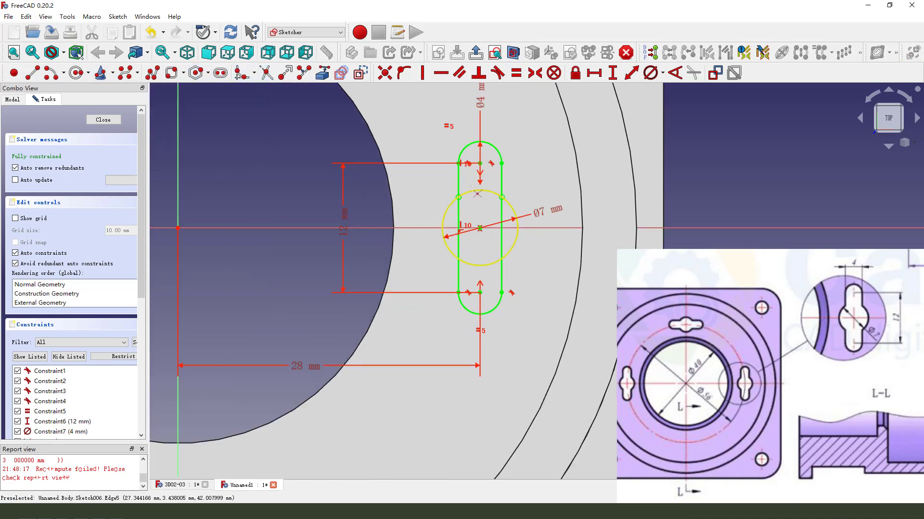
left_click(477, 192)
left_click(459, 226)
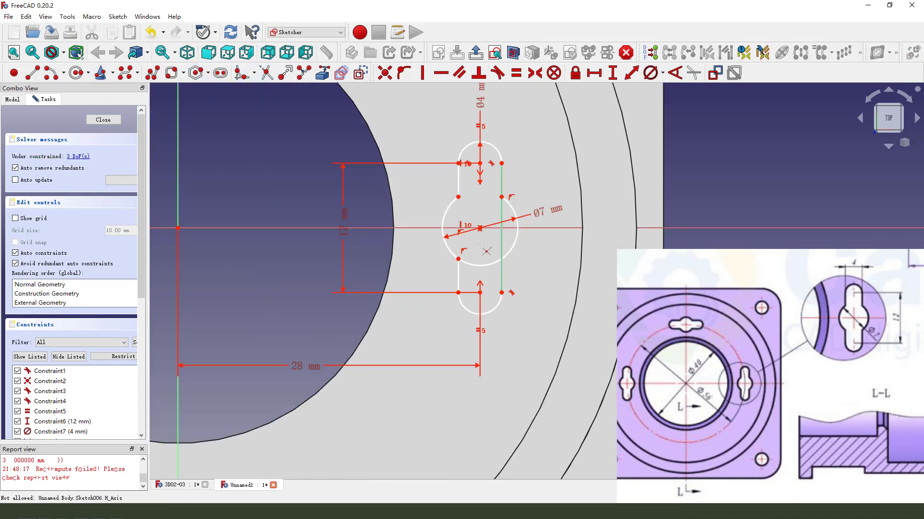
left_click(501, 231)
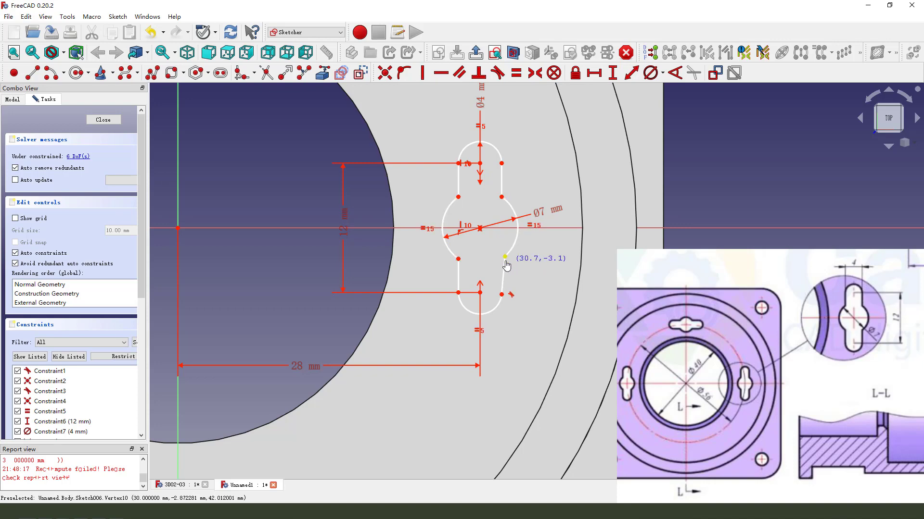
Step: Constrain the four short straight side segments of the keyhole outline to be vertical
left_click(501, 277)
left_click(458, 277)
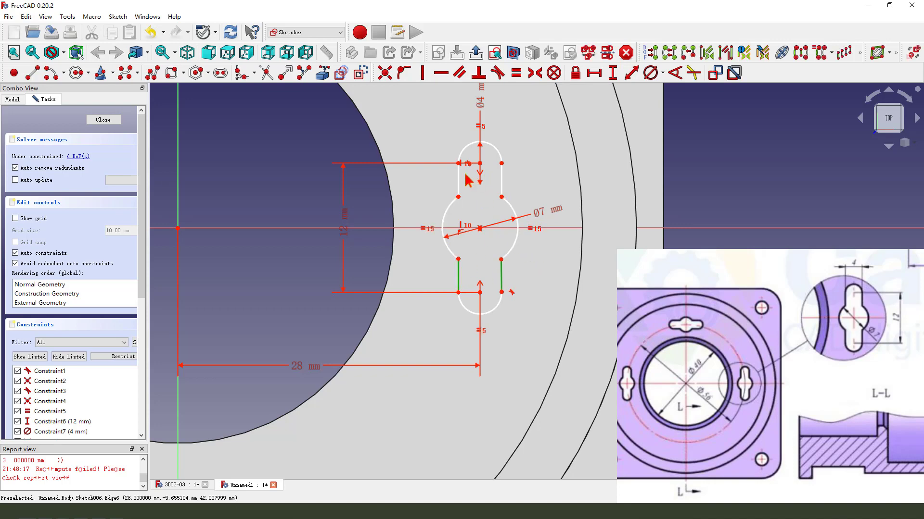
left_click(502, 186)
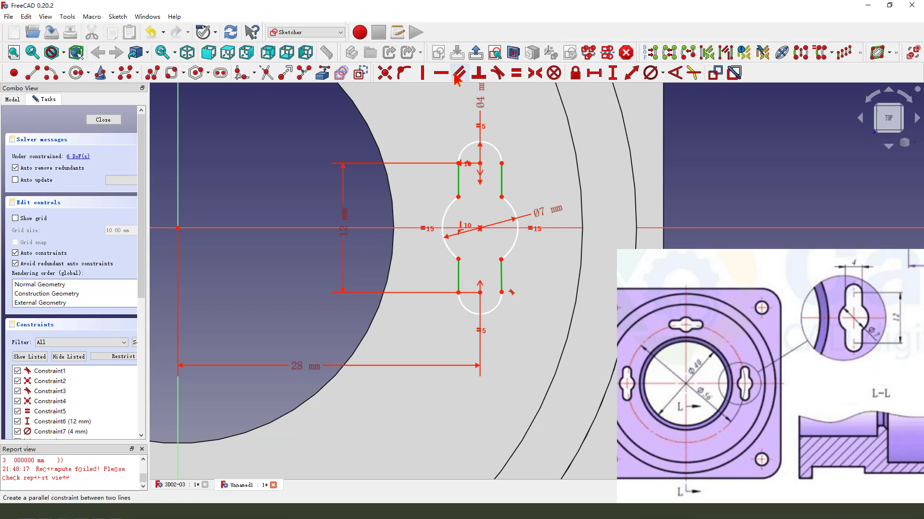
left_click(422, 72)
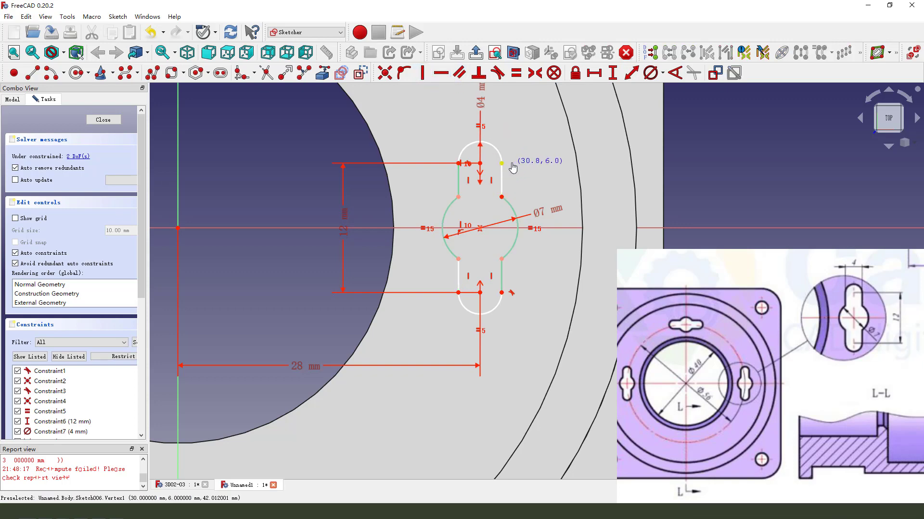
Step: Make the upper right side line tangent to the upper end arc and the lower left side line tangent to the lower end arc
left_click(502, 175)
left_click(495, 149)
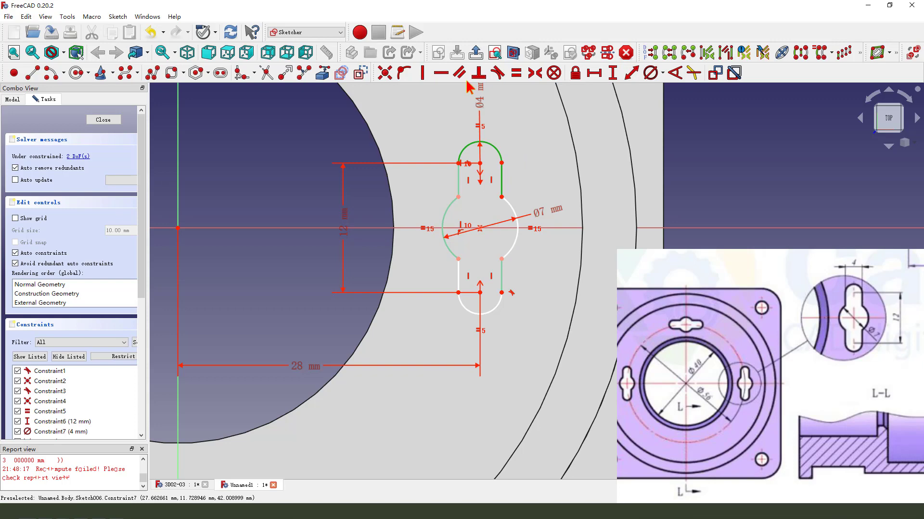
left_click(497, 73)
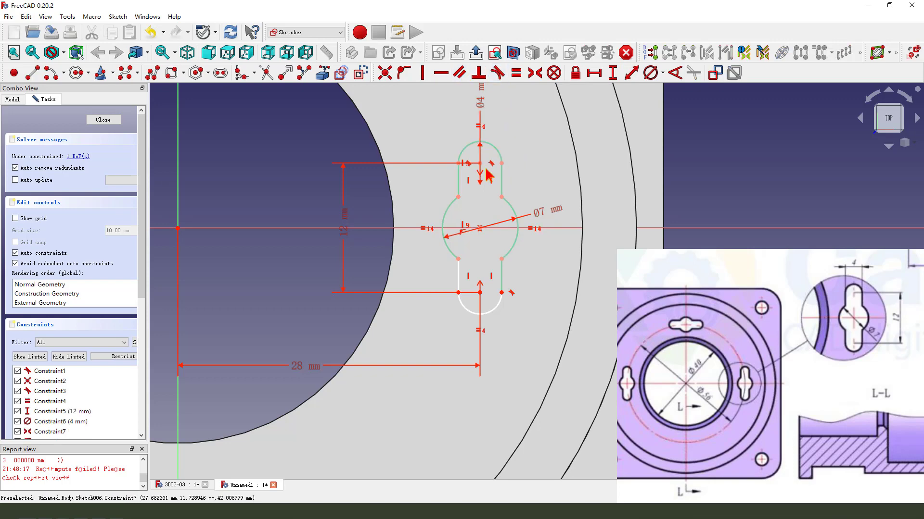
left_click(499, 299)
left_click(487, 273)
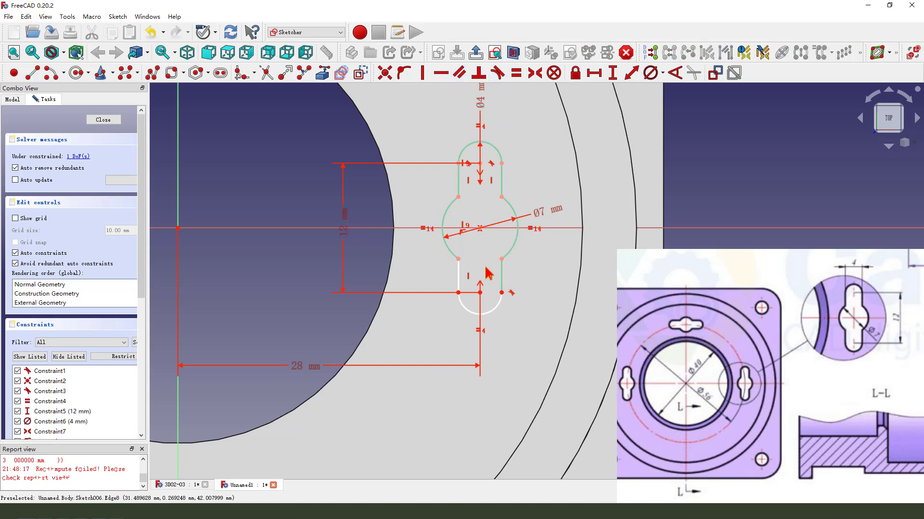
left_click(458, 282)
left_click(463, 308)
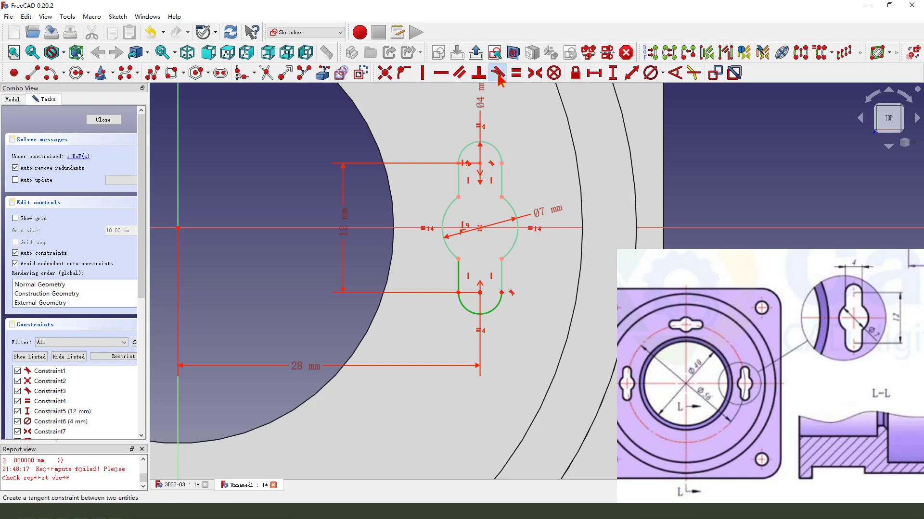
left_click(498, 73)
Step: Finish the sketch and pocket the keyhole outline through all of the housing
scroll(529, 216, "down", 1)
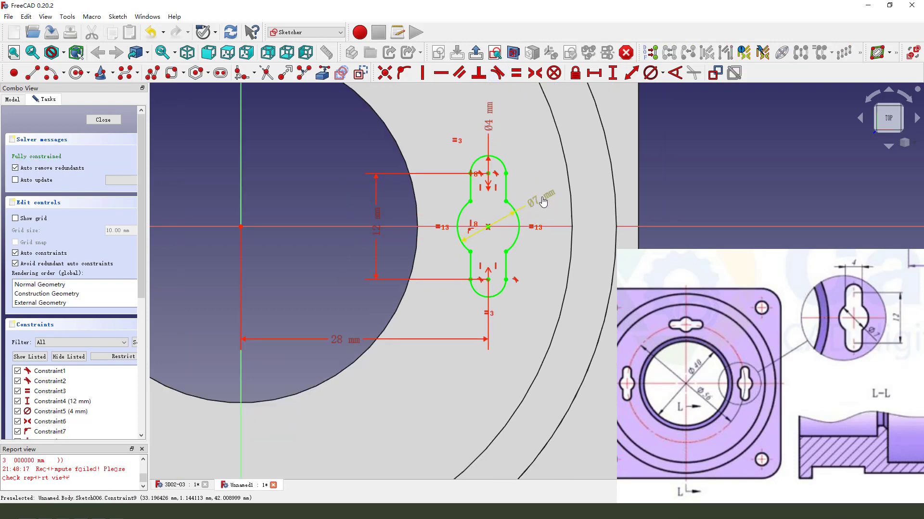
scroll(496, 223, "down", 2)
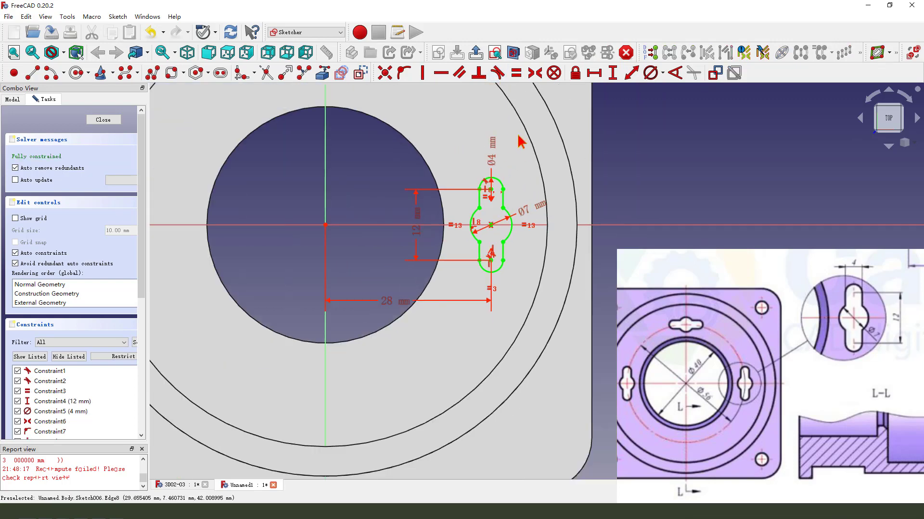
left_click(475, 52)
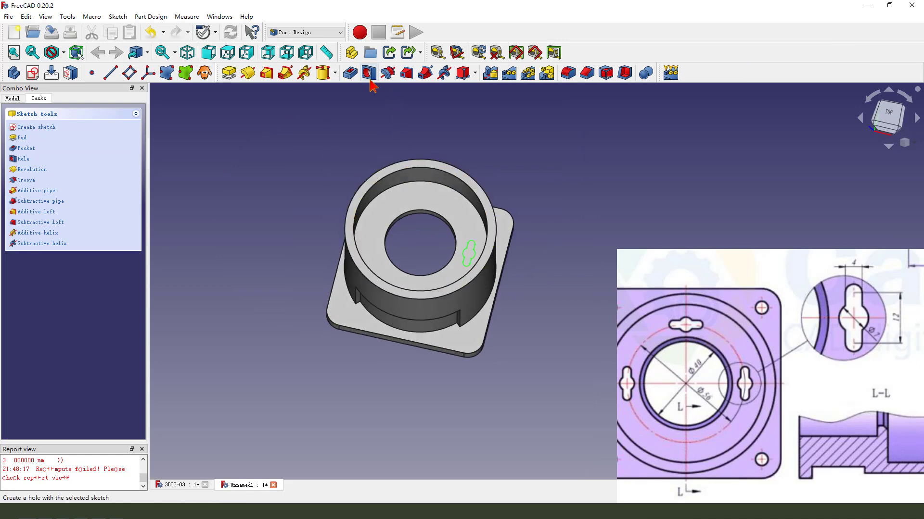
left_click(353, 73)
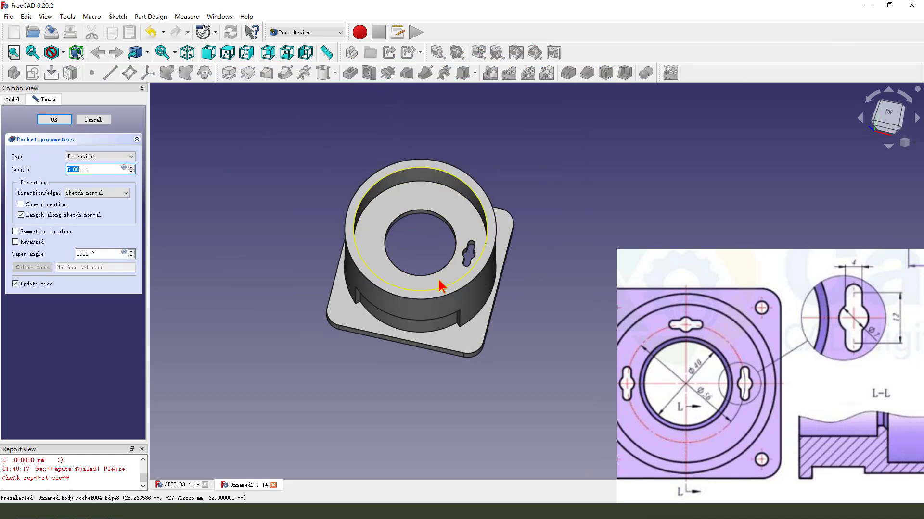
left_click(100, 157)
left_click(89, 170)
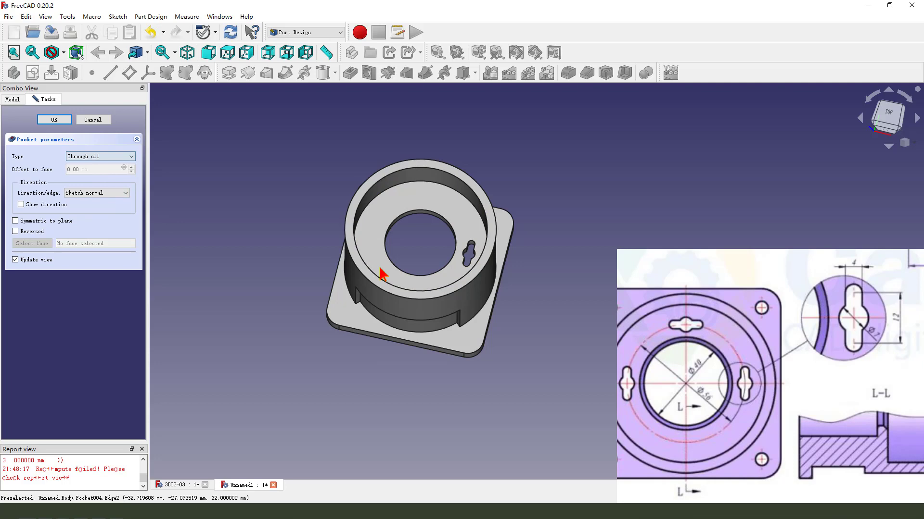
left_click(54, 119)
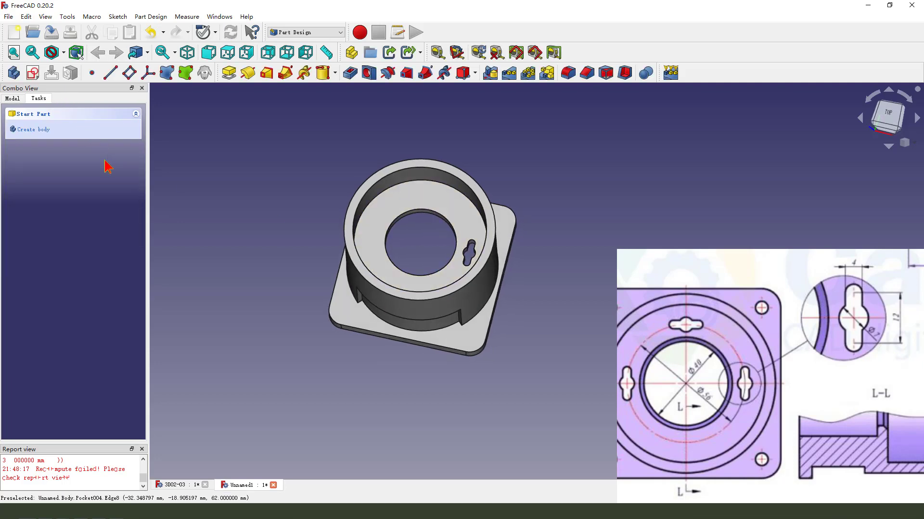
Step: Polar-pattern the keyhole pocket about its sketch's normal axis with 3 occurrences
left_click(13, 99)
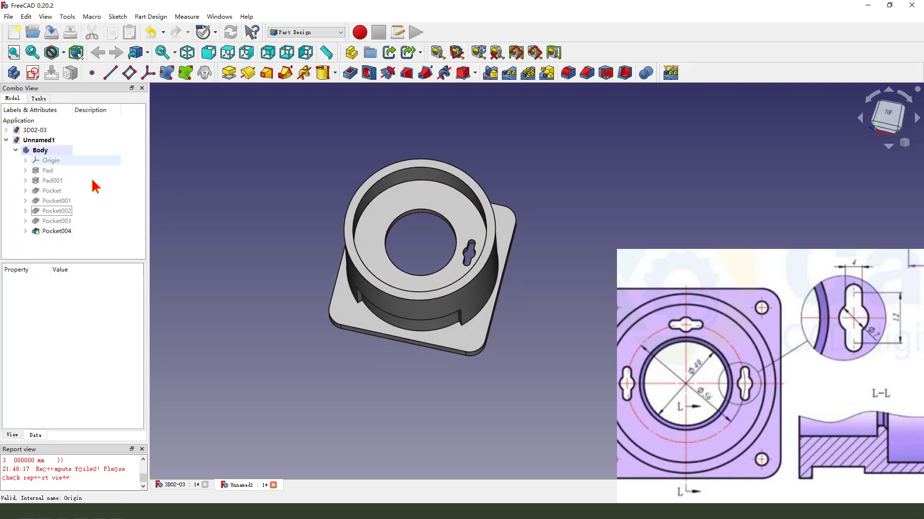
left_click(53, 231)
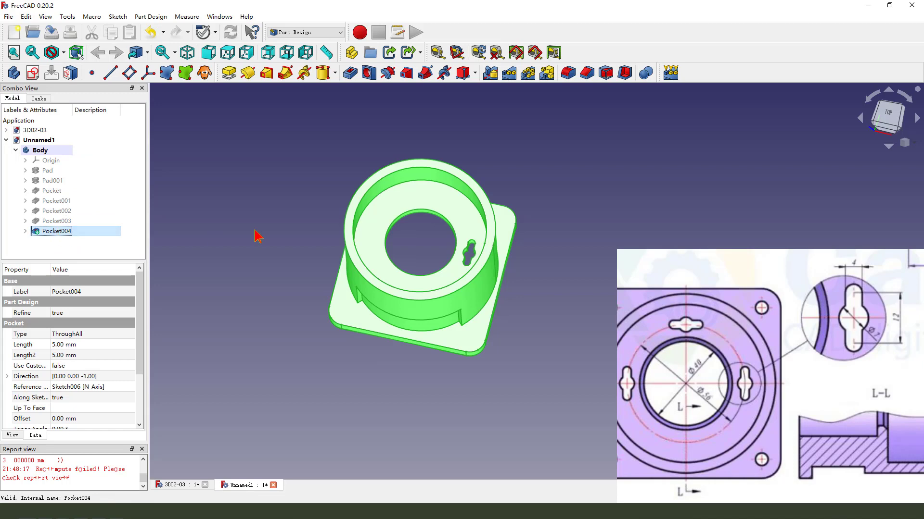
left_click(528, 74)
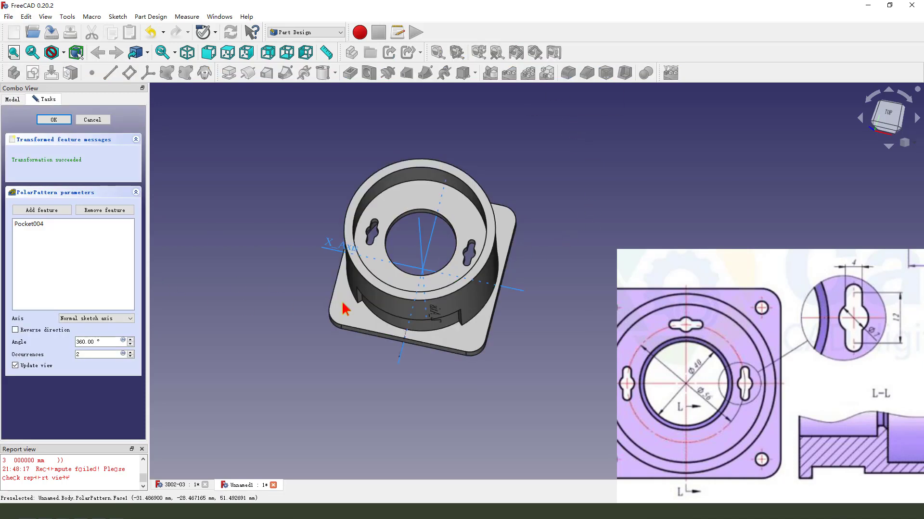
middle_click_drag(345, 308, 380, 303)
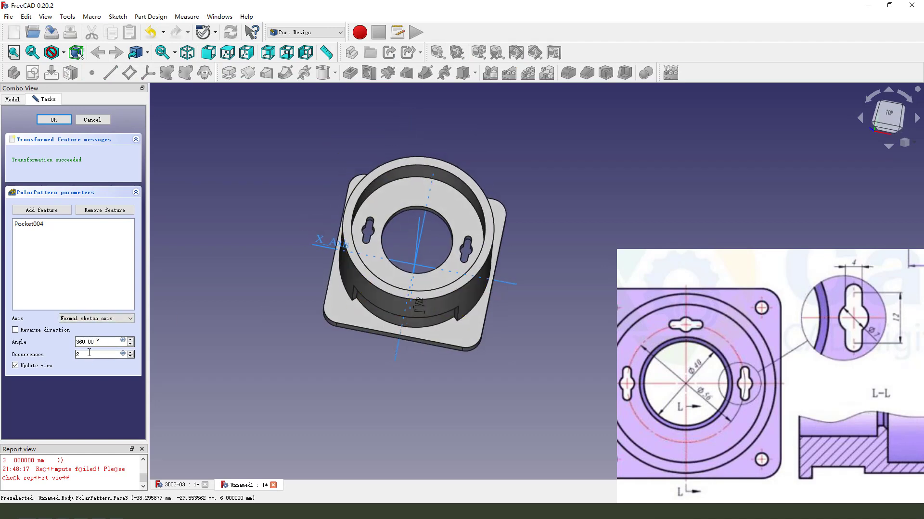
left_click_drag(89, 353, 74, 354)
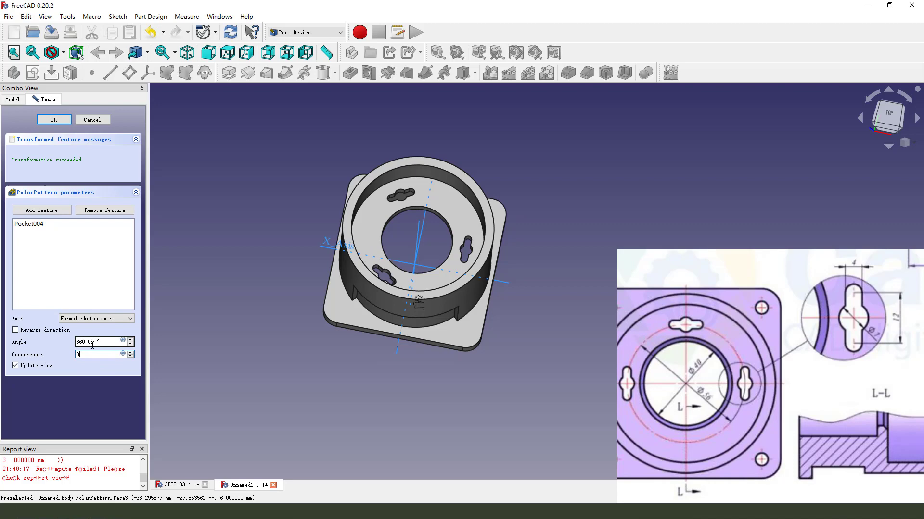
middle_click_drag(481, 259, 423, 268)
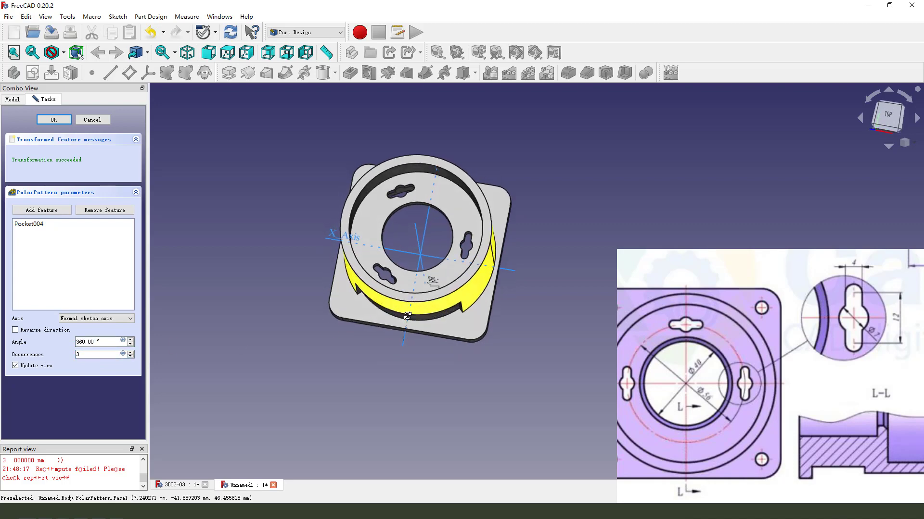
Step: Set the keyhole polar pattern's angle to 180° and accept the pattern
left_click(91, 341)
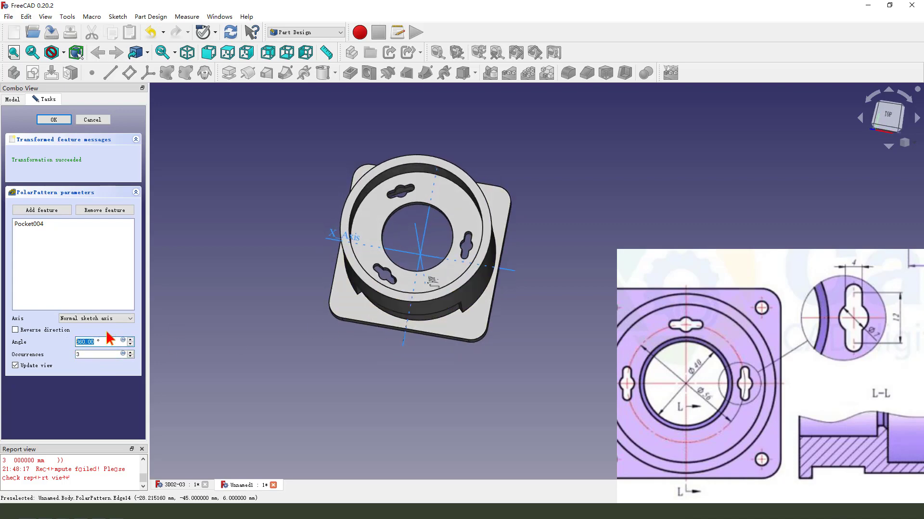
type("180")
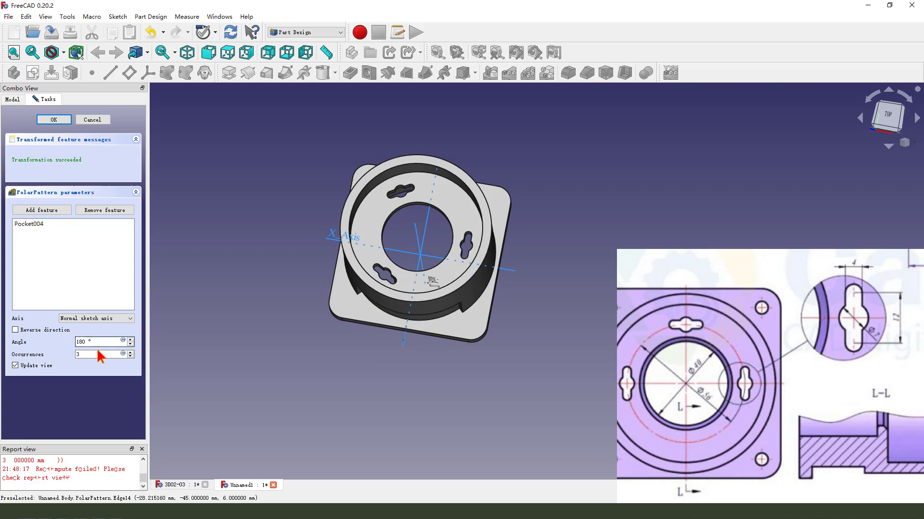
left_click(104, 355)
middle_click_drag(201, 361, 356, 235)
mouse_move(356, 236)
left_mouse_down()
mouse_move(417, 176)
mouse_move(486, 222)
mouse_move(478, 241)
mouse_move(449, 160)
mouse_move(339, 192)
left_mouse_up()
left_click_drag(442, 154, 448, 127)
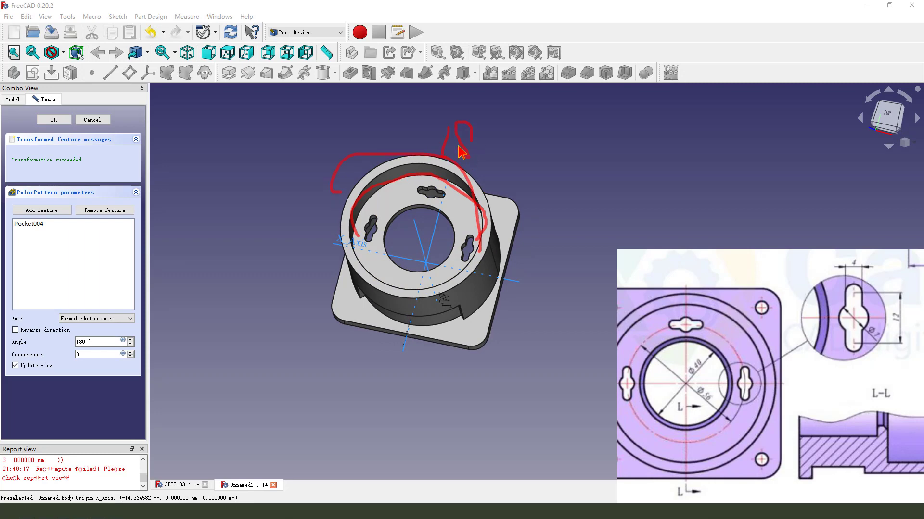
middle_click_drag(439, 260, 452, 206)
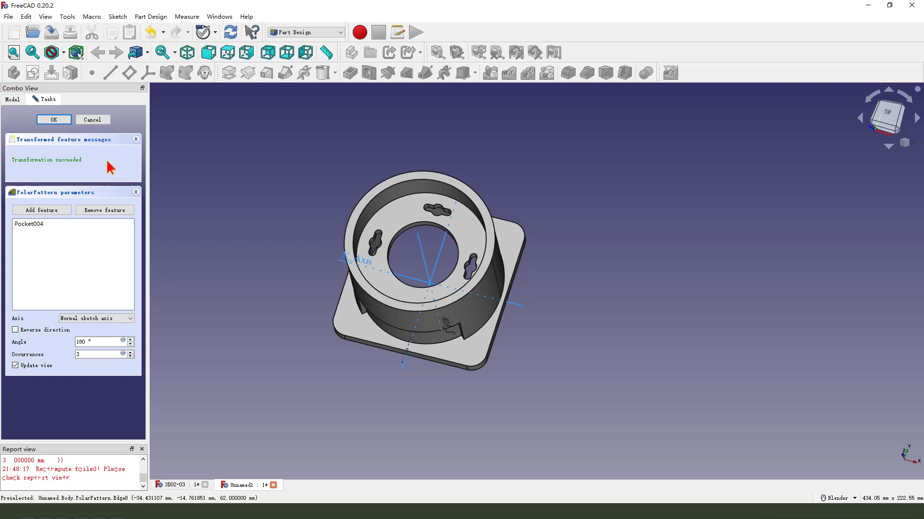
left_click(53, 120)
scroll(446, 278, "up", 3)
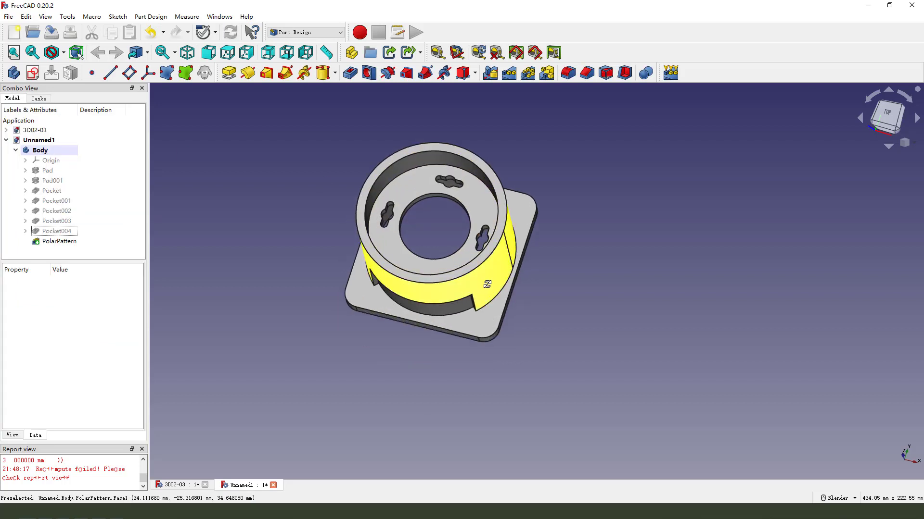
Step: Start a new sketch on the square flange's upper face and hide the patterned solid
middle_click_drag(446, 278, 500, 287)
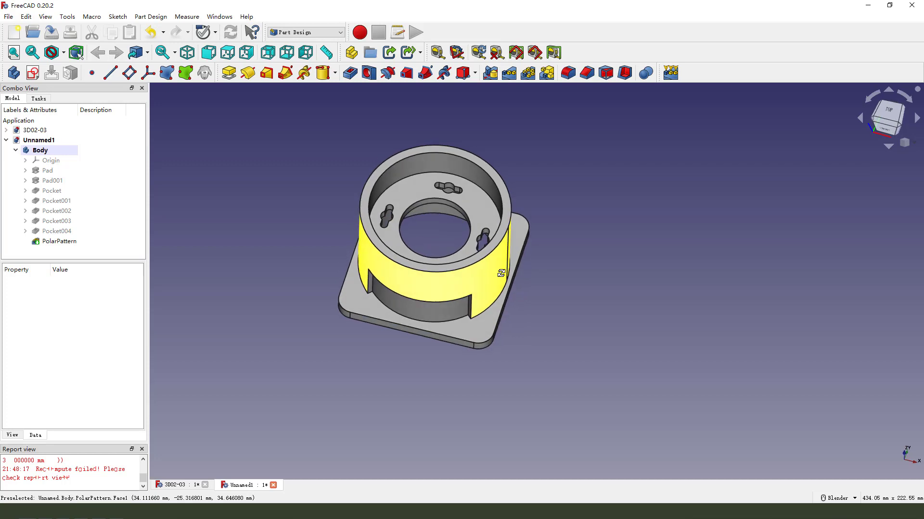
left_click(354, 300)
left_click(33, 73)
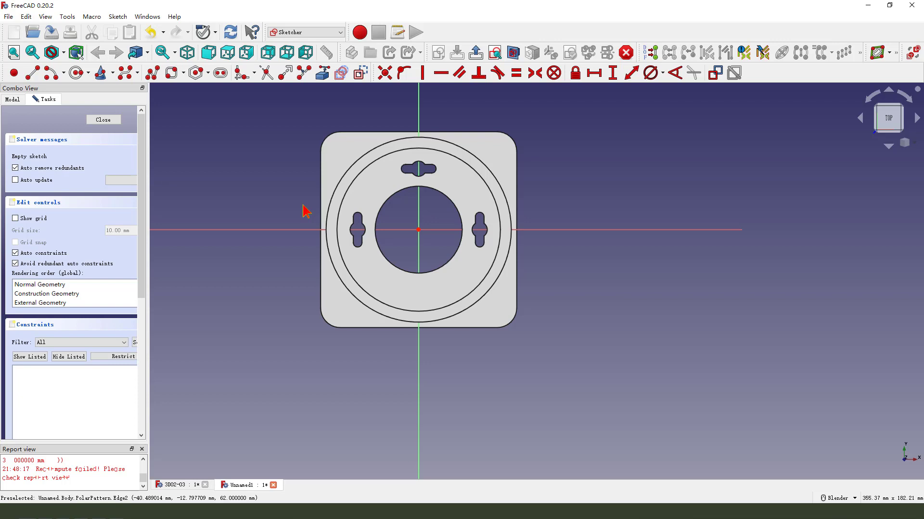
left_click(12, 100)
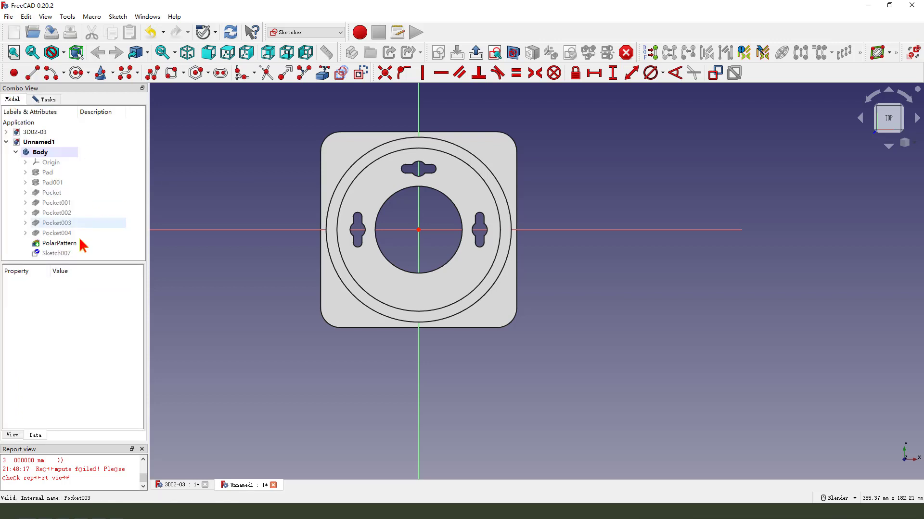
left_click(59, 243)
key("space")
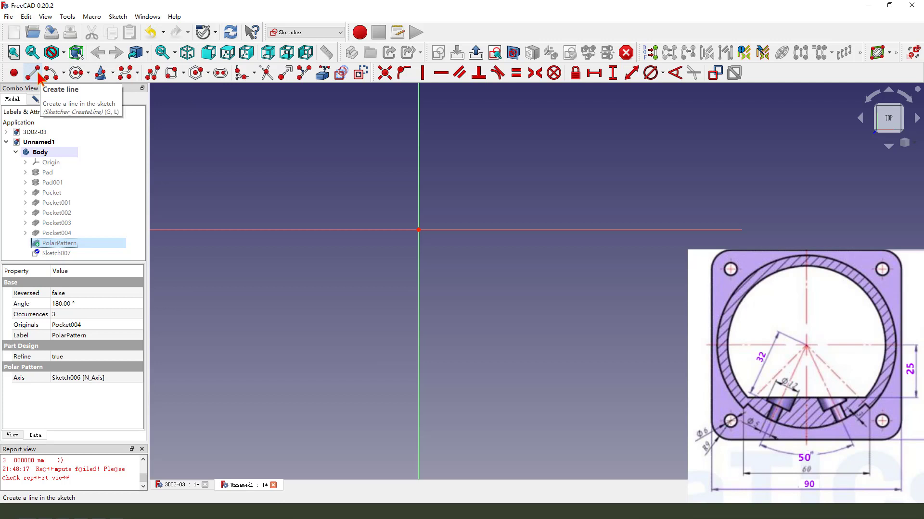
Step: Sketch a closed, slanted six-sided stepped outline below the origin, with a step edge about 9 mm and end edges about 12.5 and 15.8 mm
left_click(153, 73)
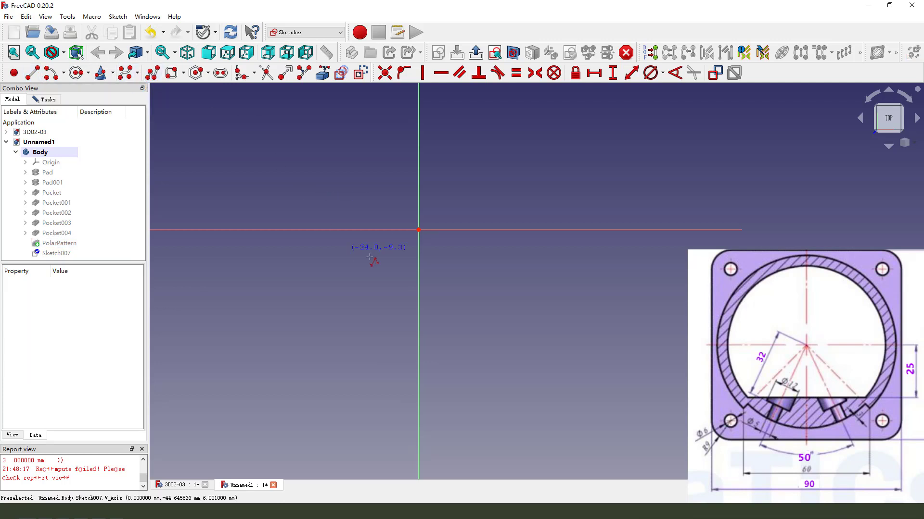
left_click(404, 282)
left_click(377, 331)
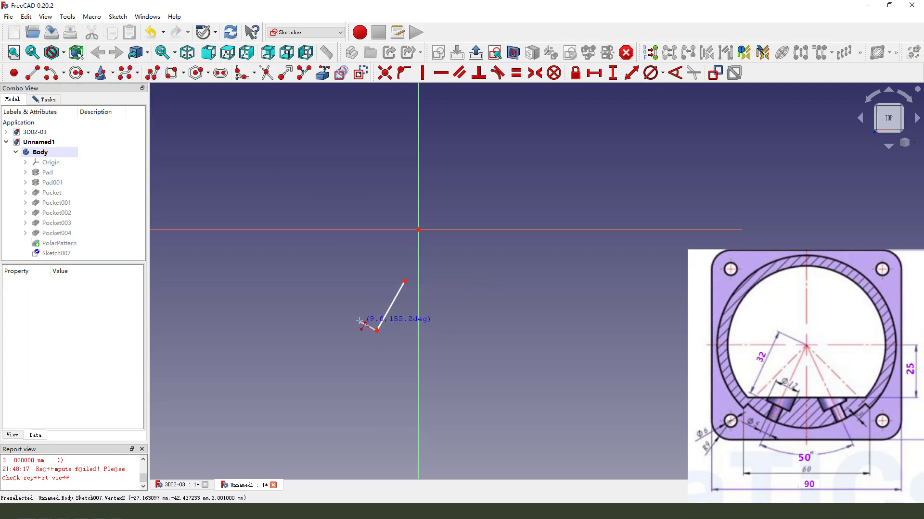
left_click(359, 320)
left_click(322, 380)
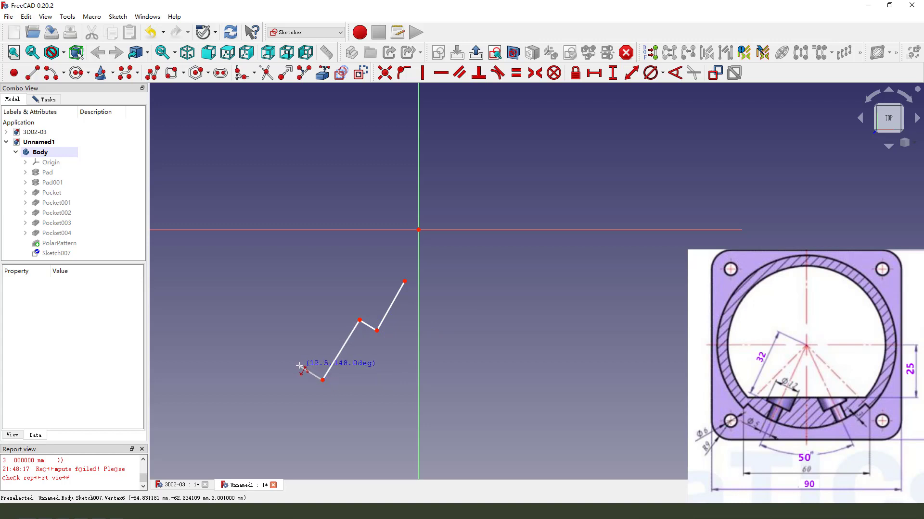
left_click(299, 365)
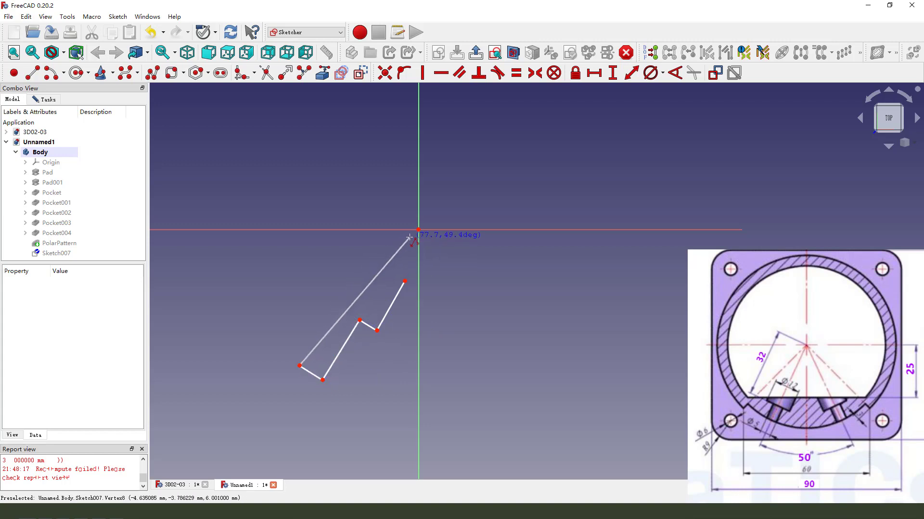
left_click(377, 263)
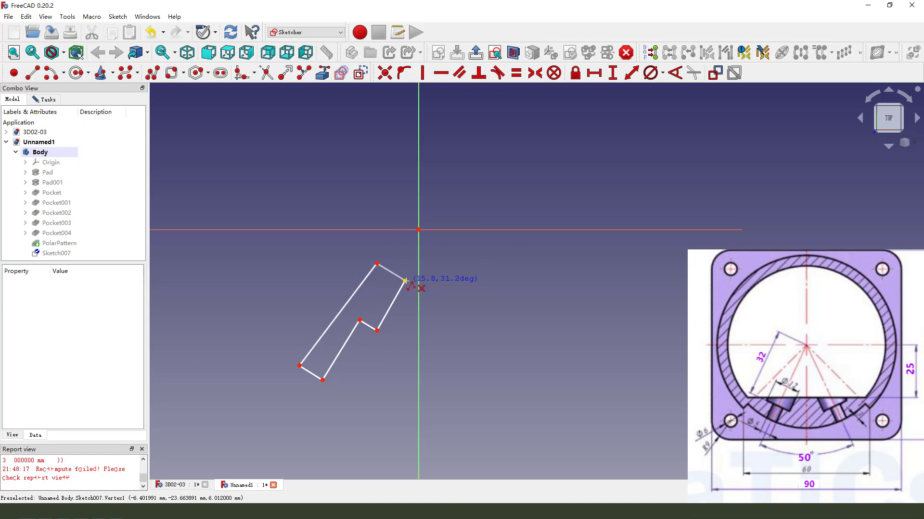
left_click(405, 281)
key("Escape")
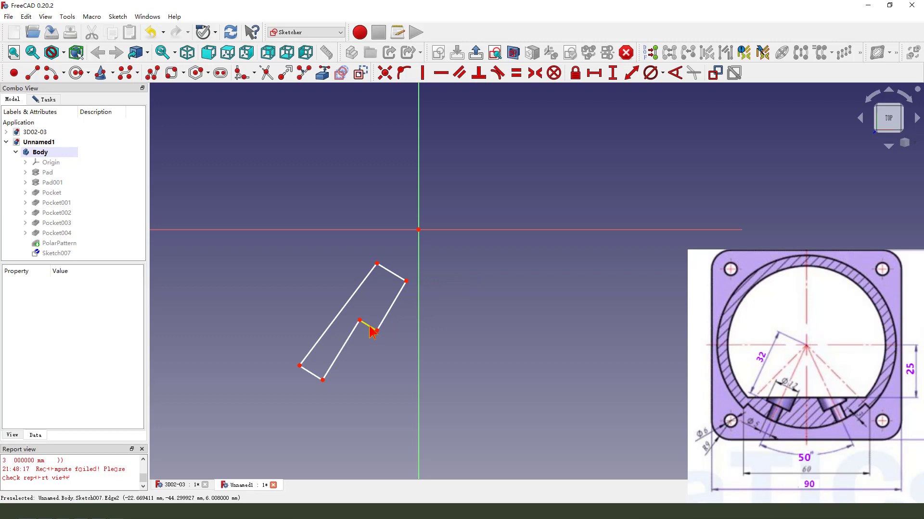
Step: Constrain the step edge perpendicular to the upper right side, and the lower end edge perpendicular to the lower right side
left_click(369, 325)
left_click(380, 325)
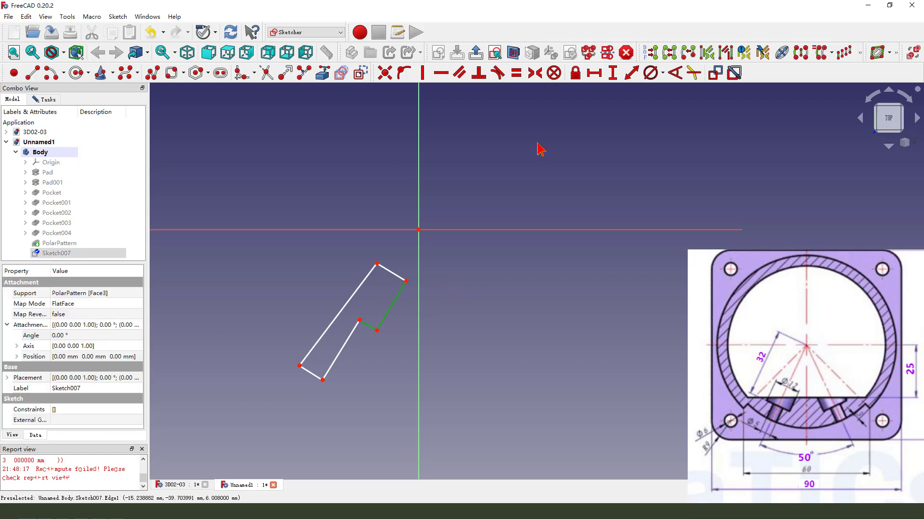
left_click(486, 76)
left_click(338, 353)
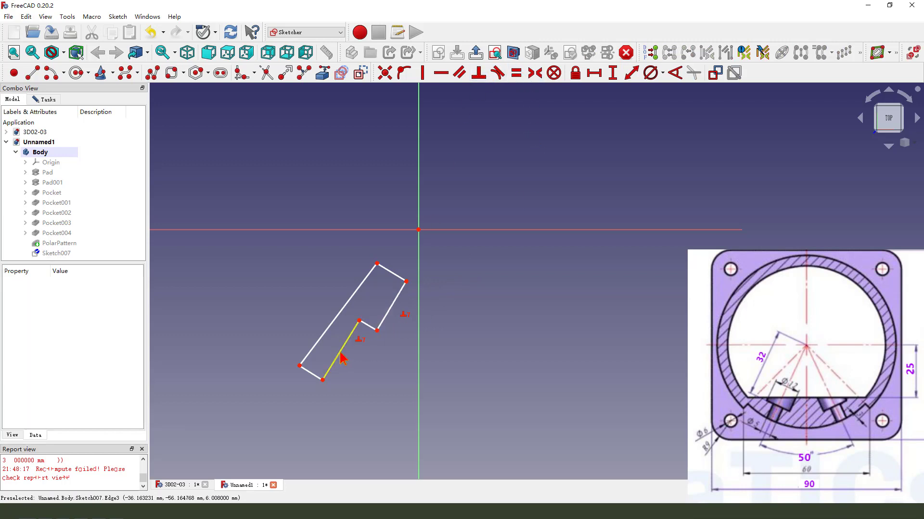
left_click(356, 384)
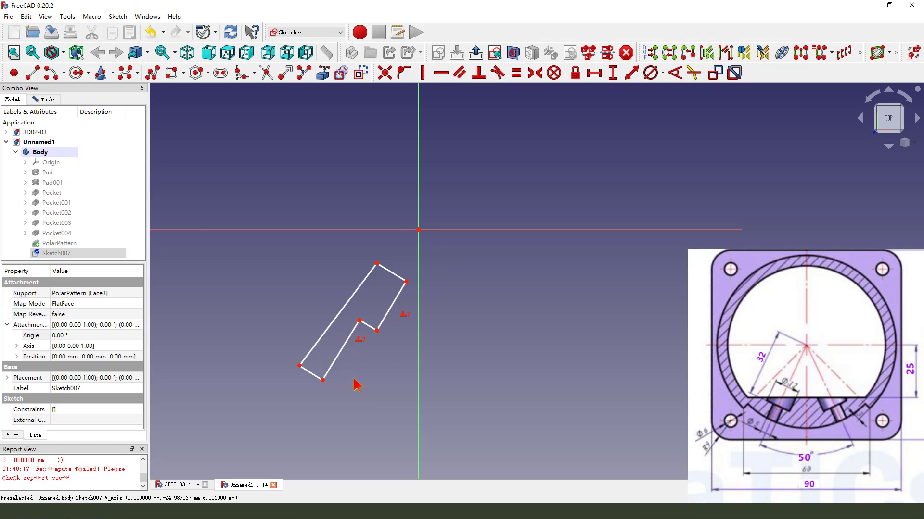
left_click(323, 364)
left_click(316, 374)
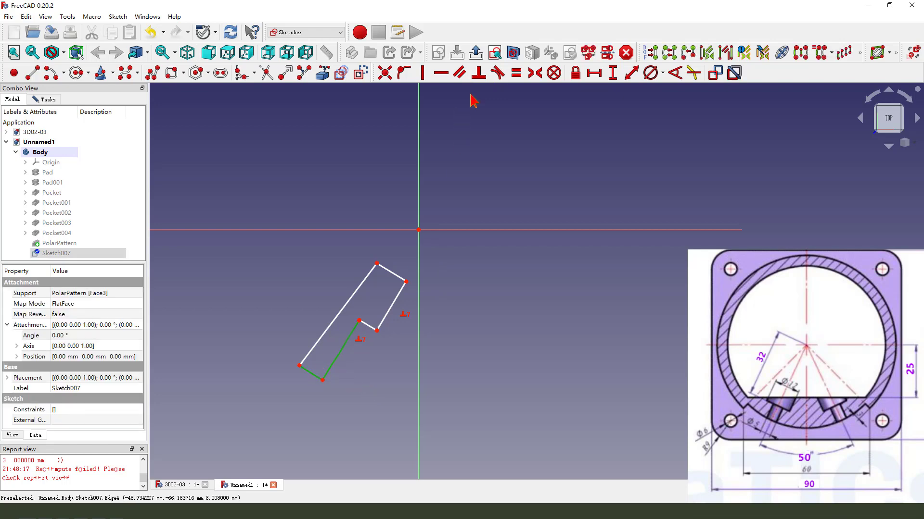
left_click(479, 73)
Step: Make the upper end edge perpendicular to the long left side and constrain the origin to lie on that side's line
left_click(372, 284)
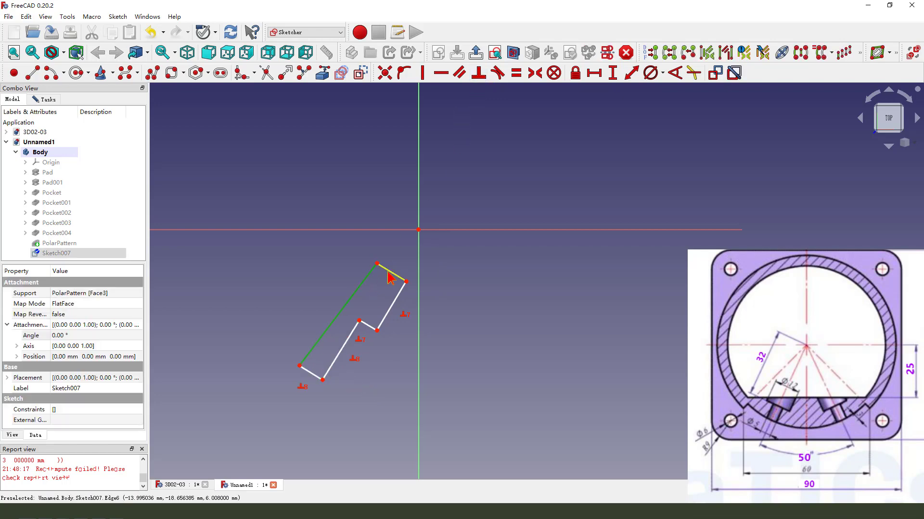
left_click(391, 272)
left_click(479, 73)
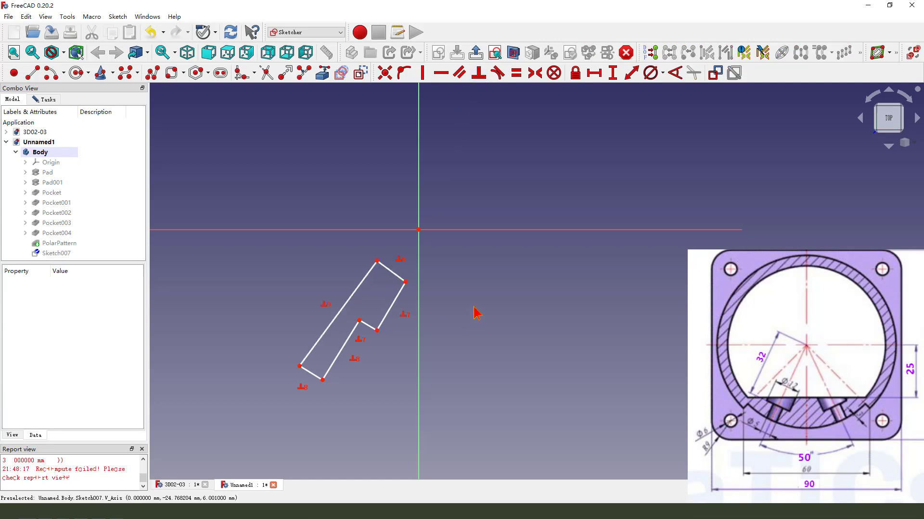
left_click(418, 231)
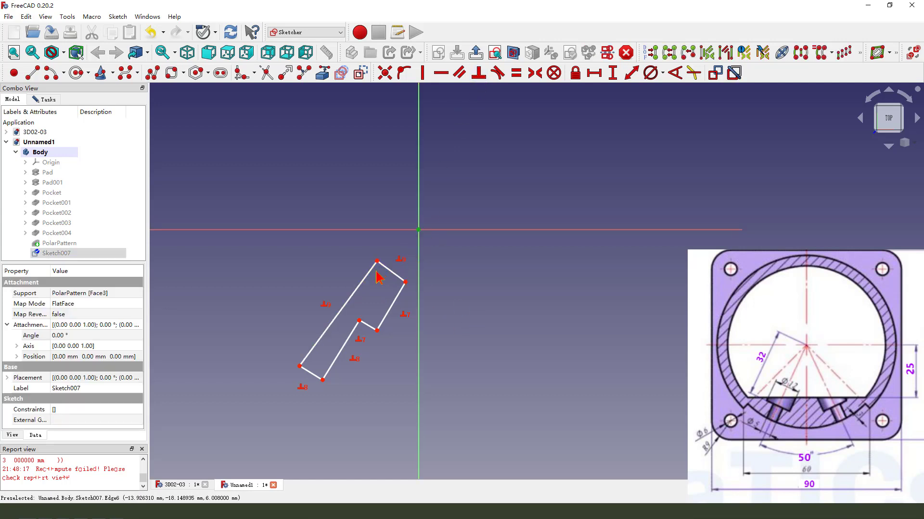
left_click(373, 277)
left_click(403, 73)
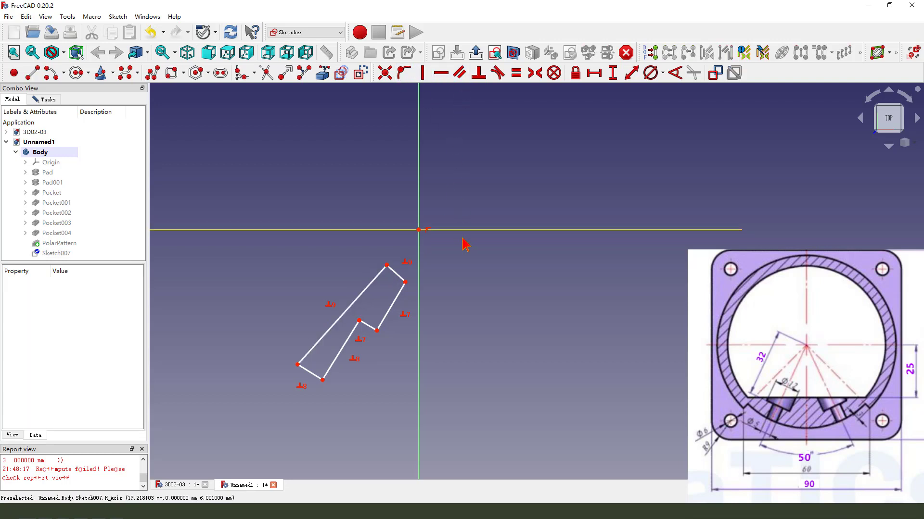
Step: Make the lower right and upper right sides of the stepped outline parallel to the long left side
left_click(350, 344)
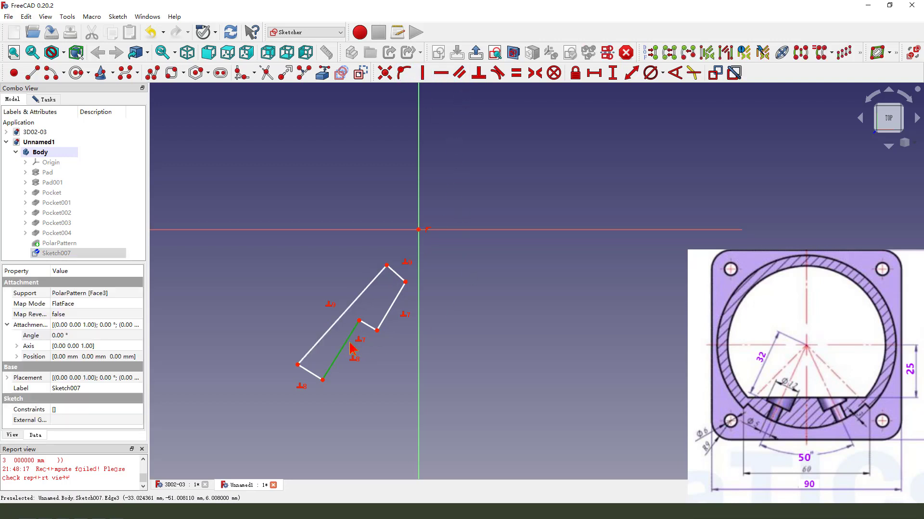
left_click(352, 311)
left_click(459, 72)
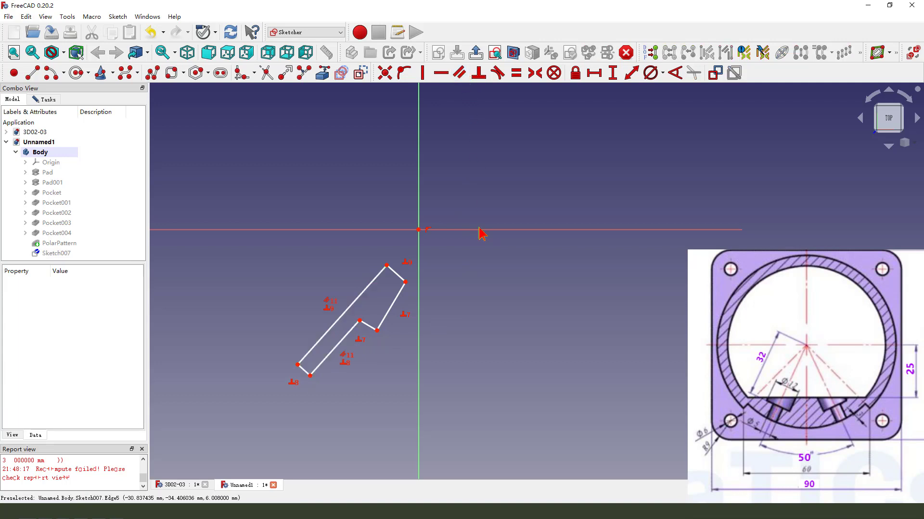
left_click(404, 299)
left_click(375, 278)
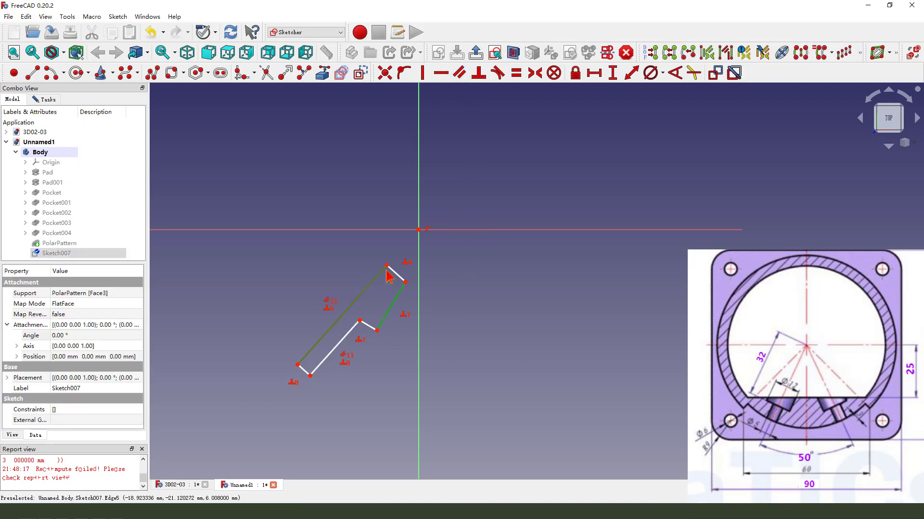
left_click(460, 73)
Step: Constrain the angle between the vertical axis and the outline's long left side to 180-25 (155°)
scroll(372, 316, "up", 1)
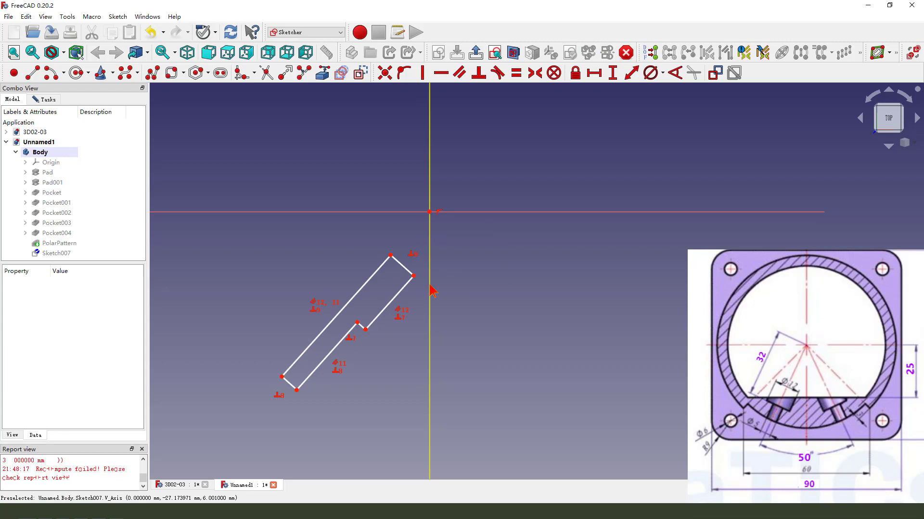
left_click(430, 287)
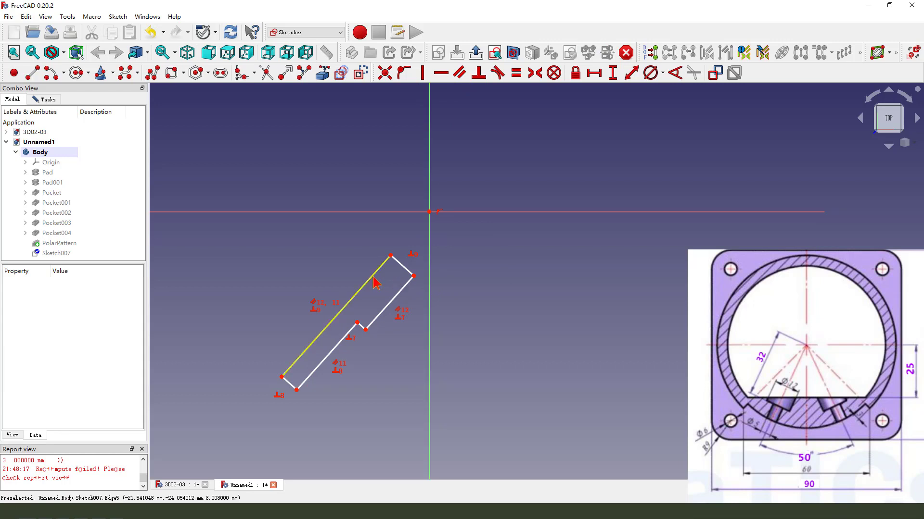
left_click(375, 275)
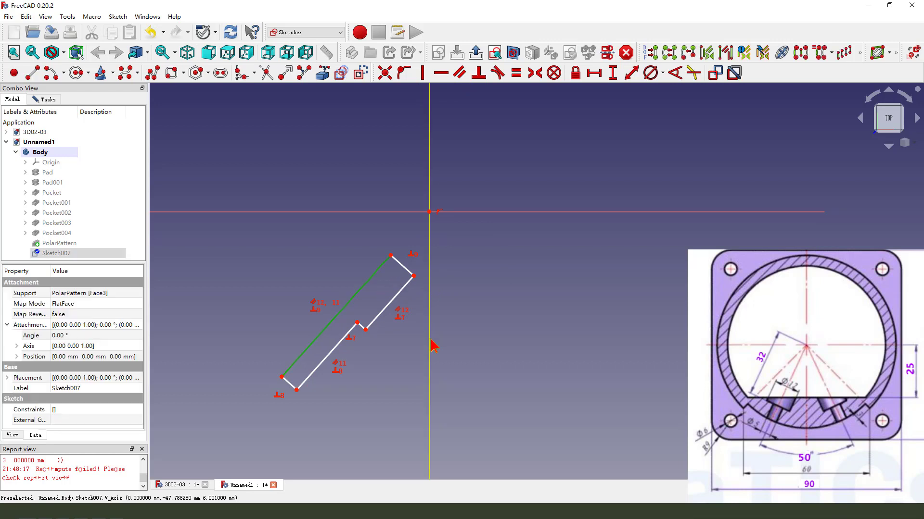
left_click(674, 72)
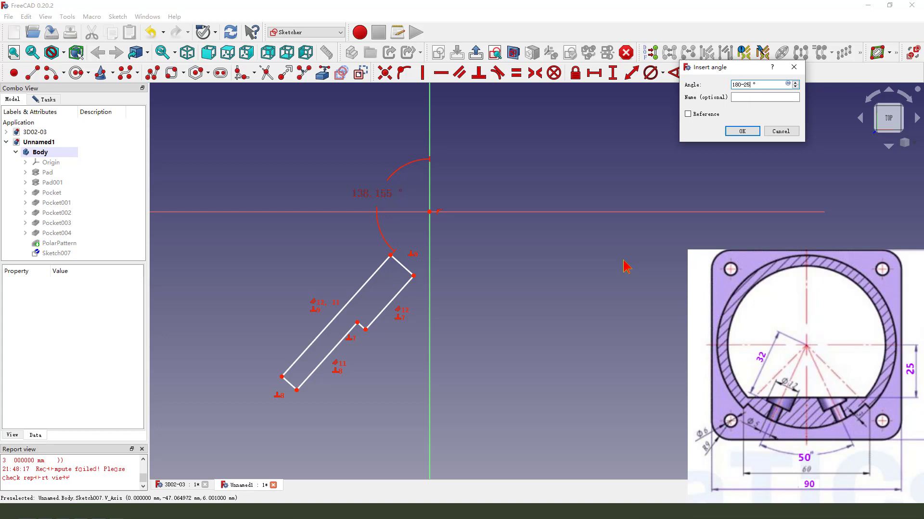
key("Return")
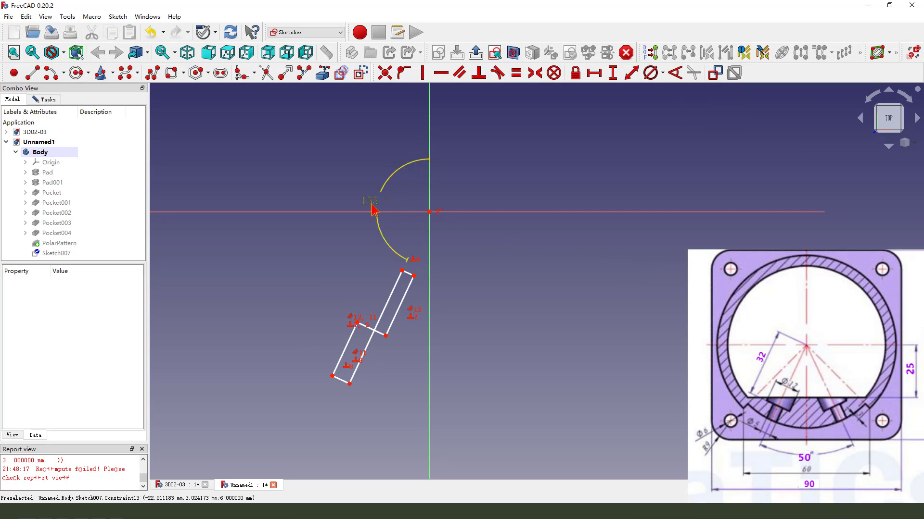
left_click_drag(376, 211, 319, 212)
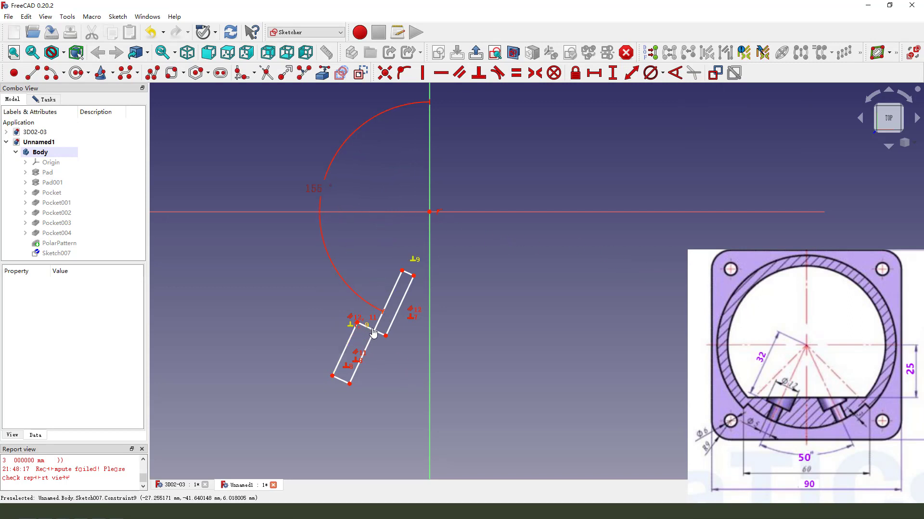
Step: Pull the stepped outline back into a non-crossing shape and set its lower end edge to 2.5 mm
left_click_drag(387, 337, 397, 344)
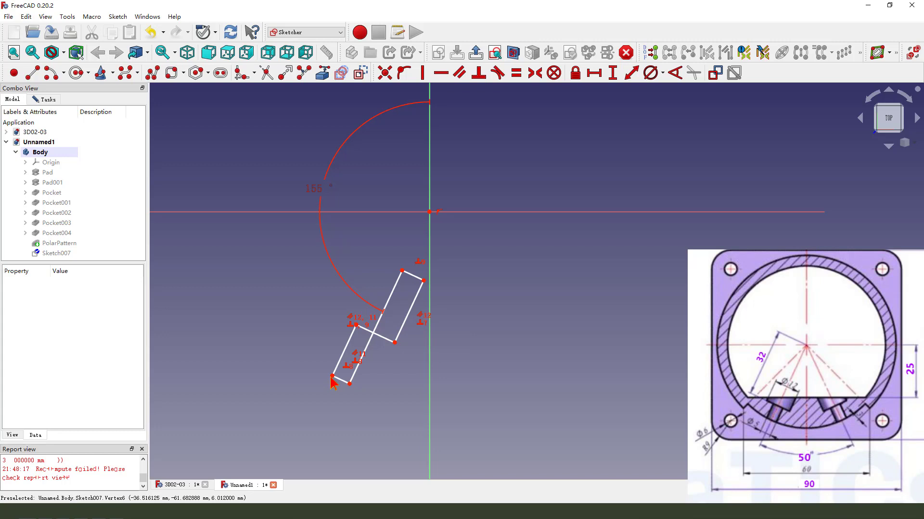
left_click_drag(340, 381, 380, 385)
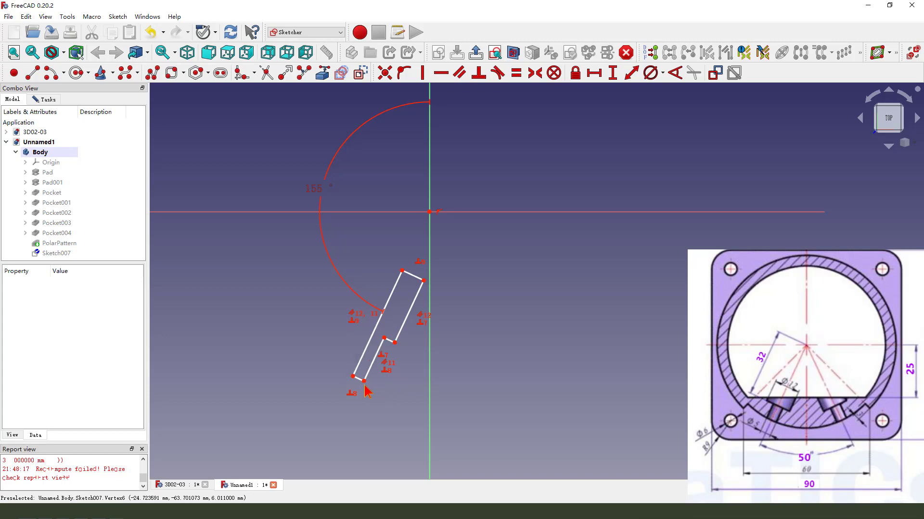
left_click(364, 381)
left_click(353, 376)
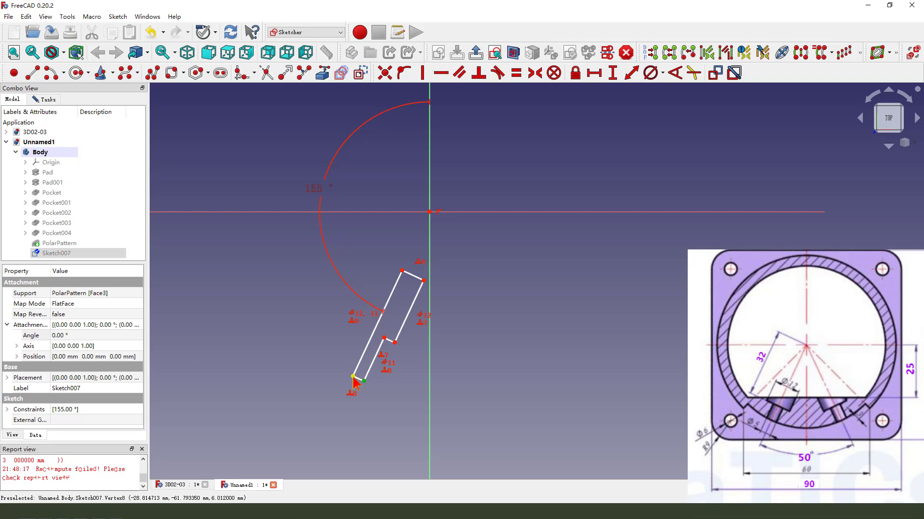
left_click(630, 81)
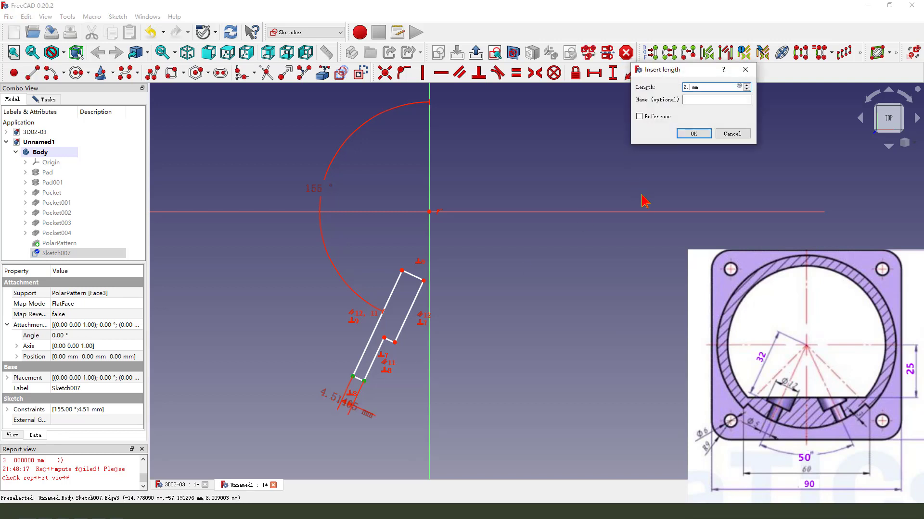
key("Return")
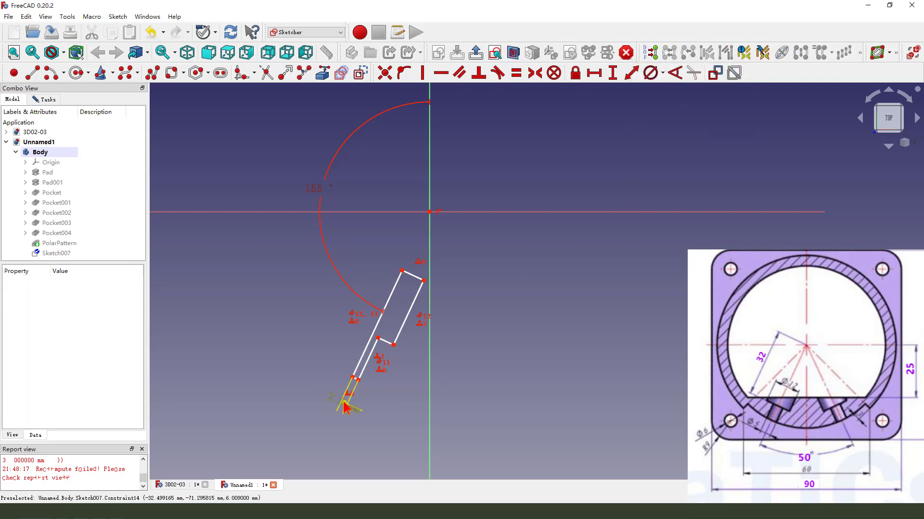
left_click_drag(345, 408, 379, 417)
Step: Set the length of the outline's upper end edge to 6 mm
left_click(413, 278)
left_click(631, 73)
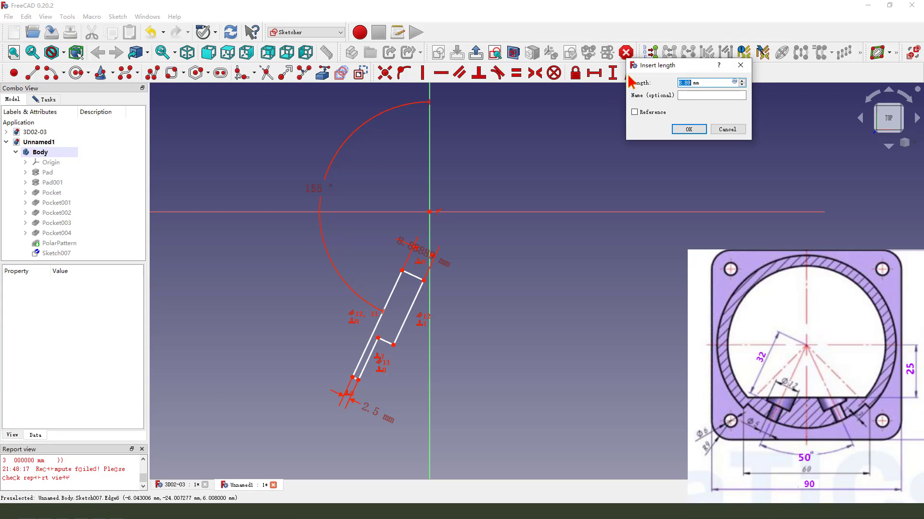
type("6")
key("Return")
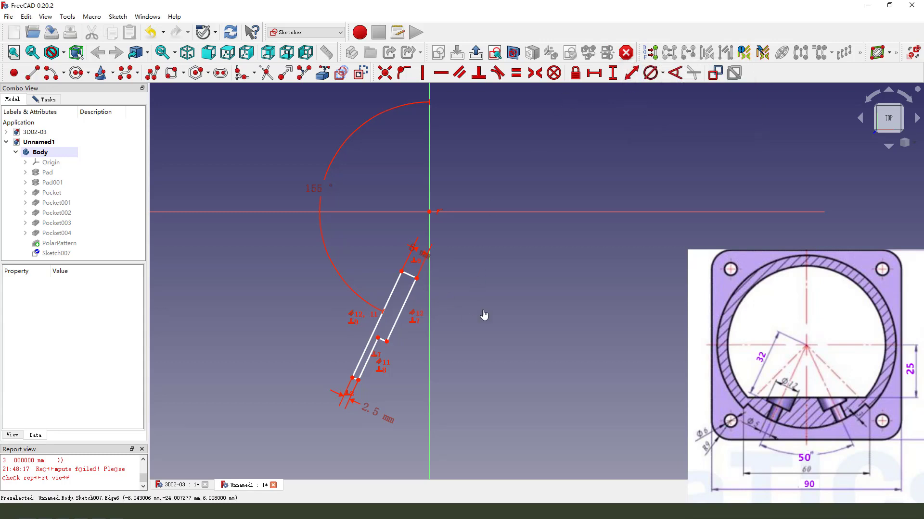
Step: Set the distance from the origin to the outline's step edge to 32 mm and move the dimension clear of the profile
left_click(430, 212)
scroll(402, 342, "up", 2)
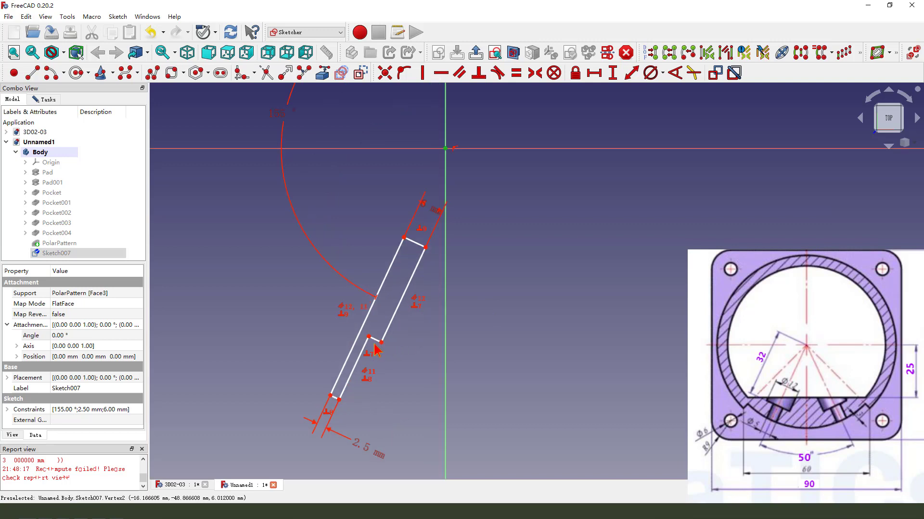
left_click(380, 343)
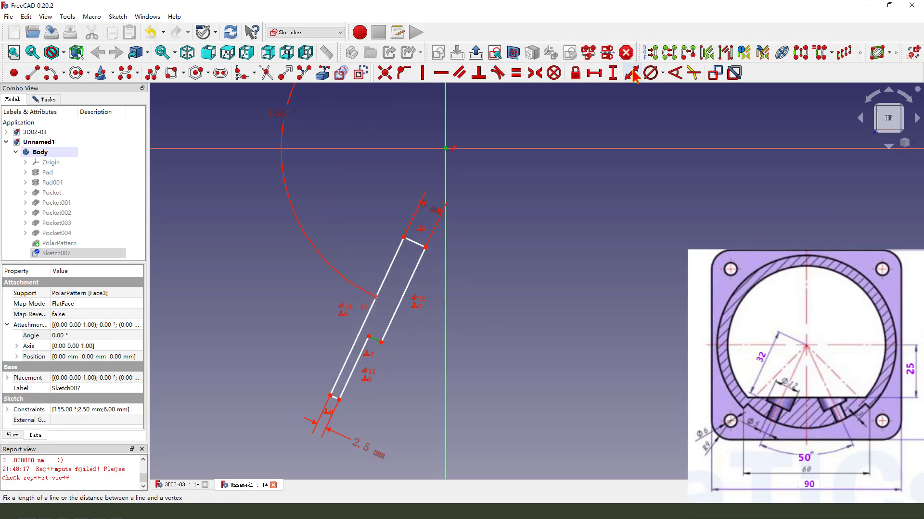
left_click(632, 73)
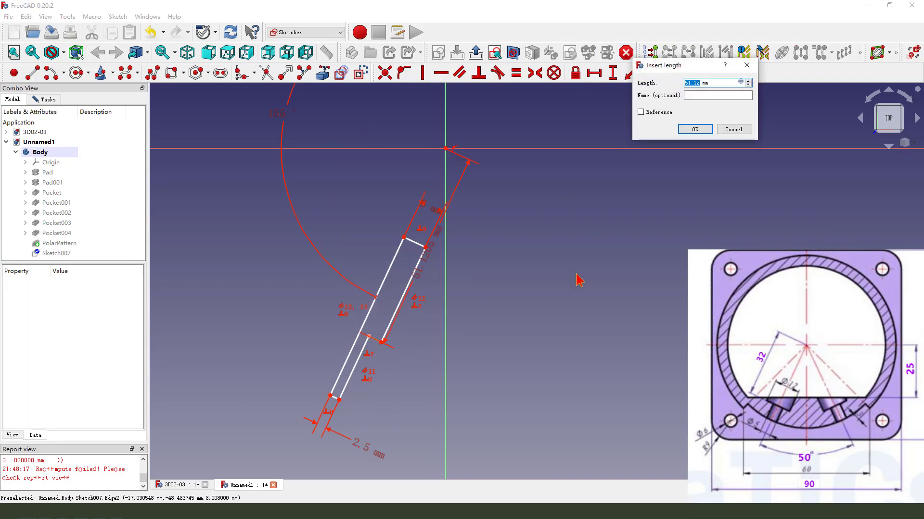
type("32")
key("Return")
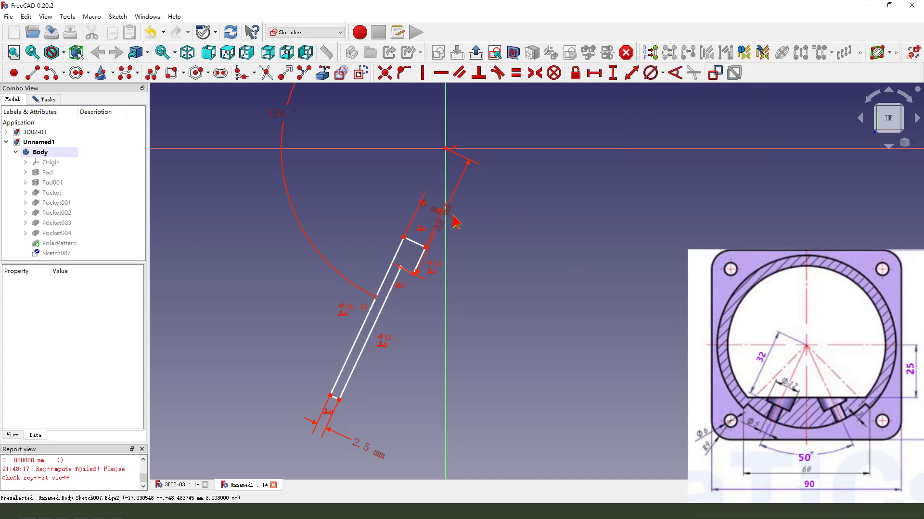
left_click_drag(453, 221, 548, 259)
Step: Extend the wide upper part of the outline toward the origin and fix its right side's length at 20.32 mm
left_click_drag(426, 248, 447, 202)
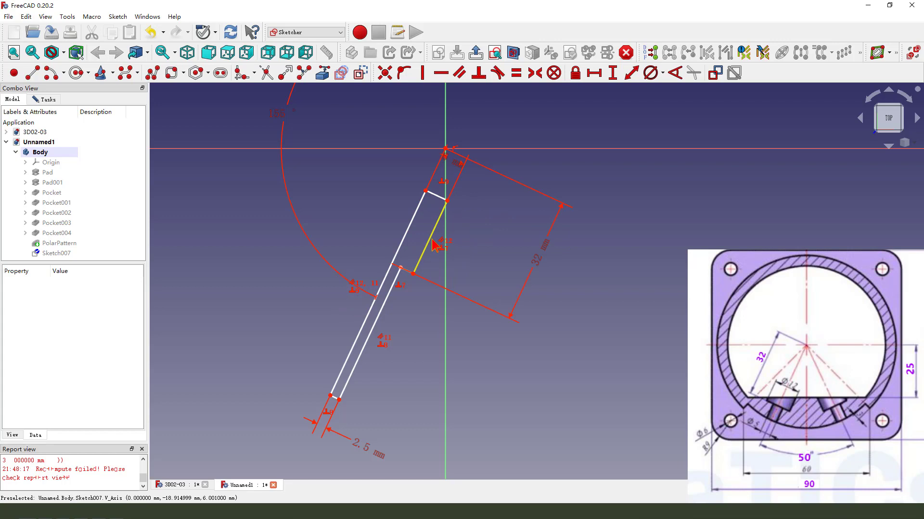
left_click(435, 245)
left_click(632, 73)
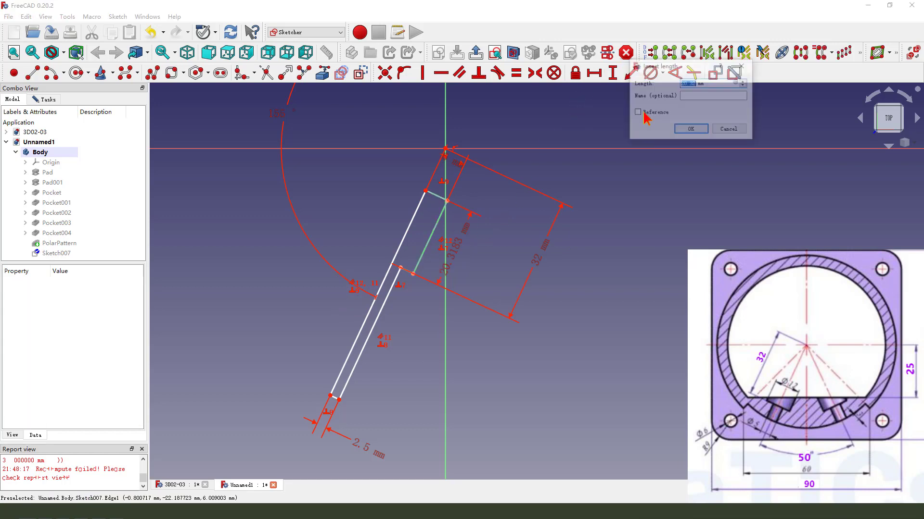
left_click(691, 130)
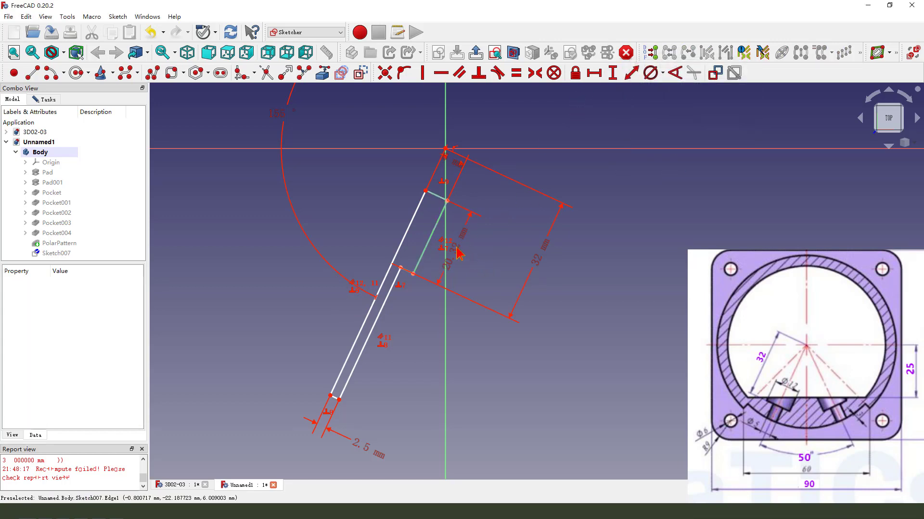
left_click_drag(457, 253, 477, 235)
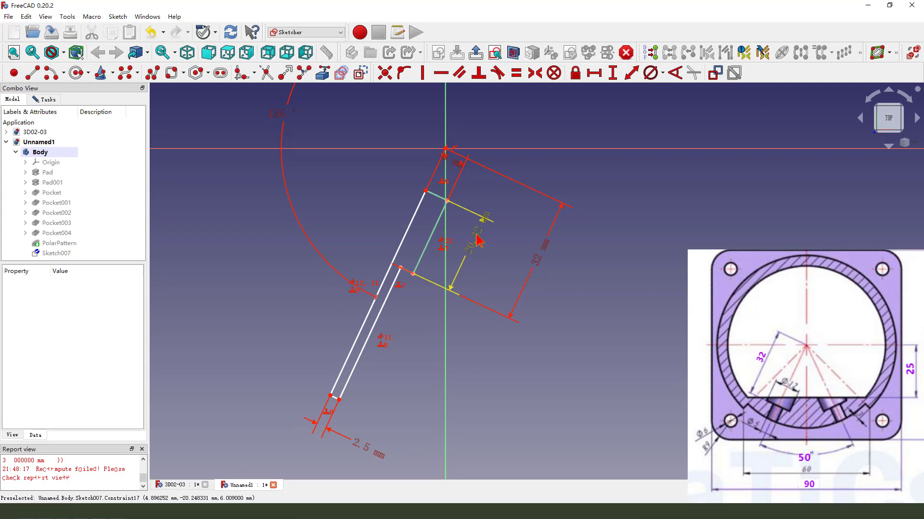
Step: Fix the length of the long left side at 57.02 mm, tidy the dimension labels and close the sketch
left_click(413, 234)
left_click(631, 72)
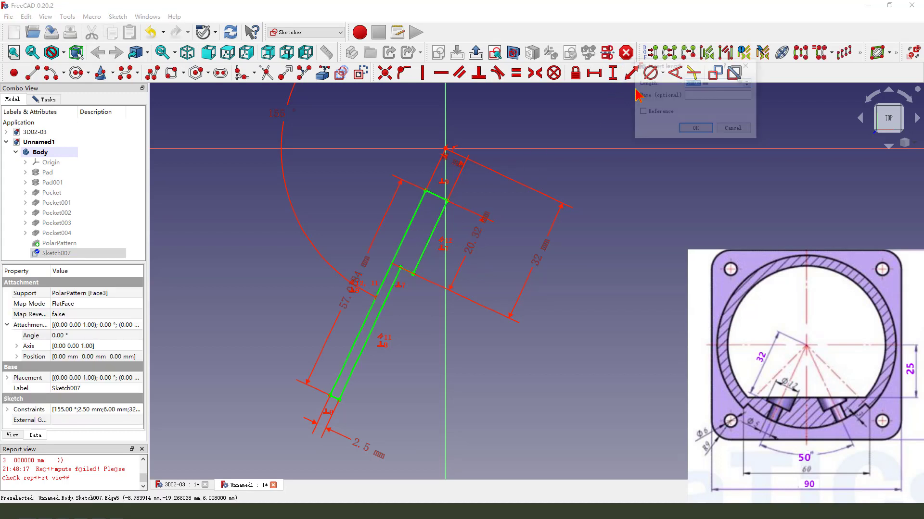
left_click(687, 136)
left_click_drag(353, 286, 315, 311)
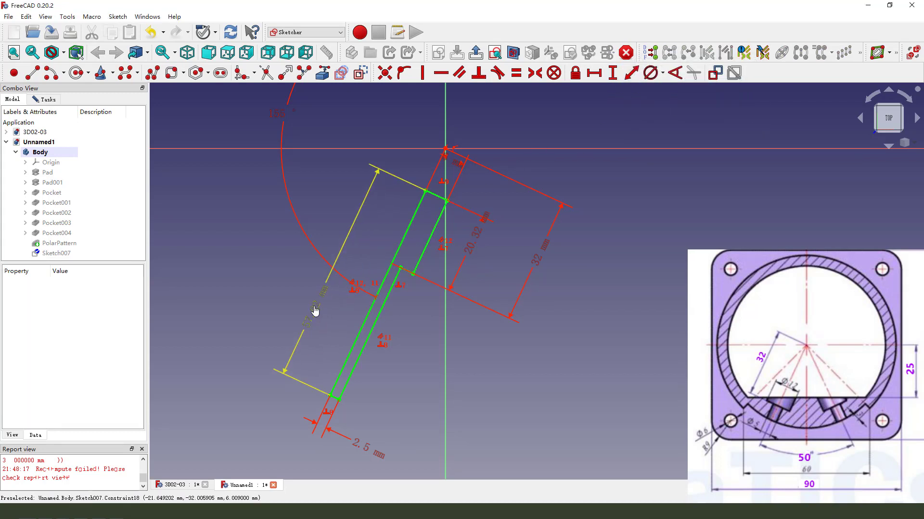
left_click_drag(310, 250, 327, 236)
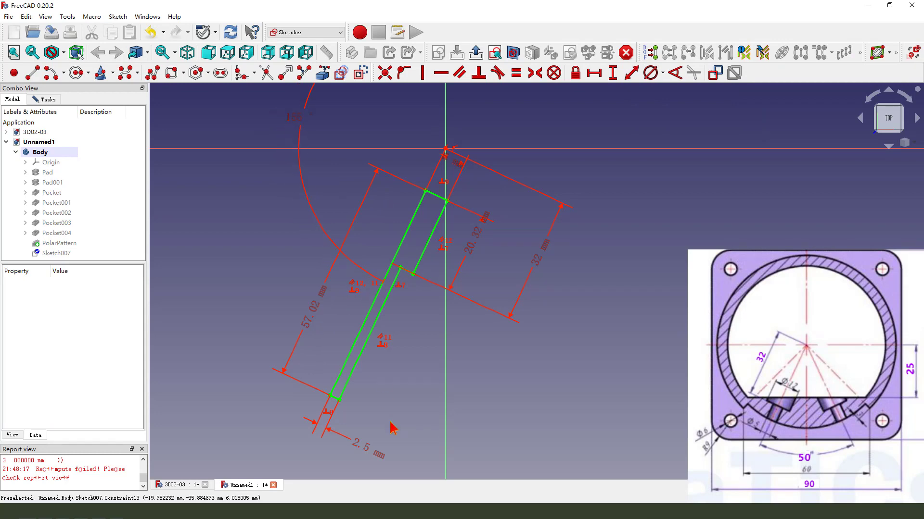
scroll(404, 323, "down", 2)
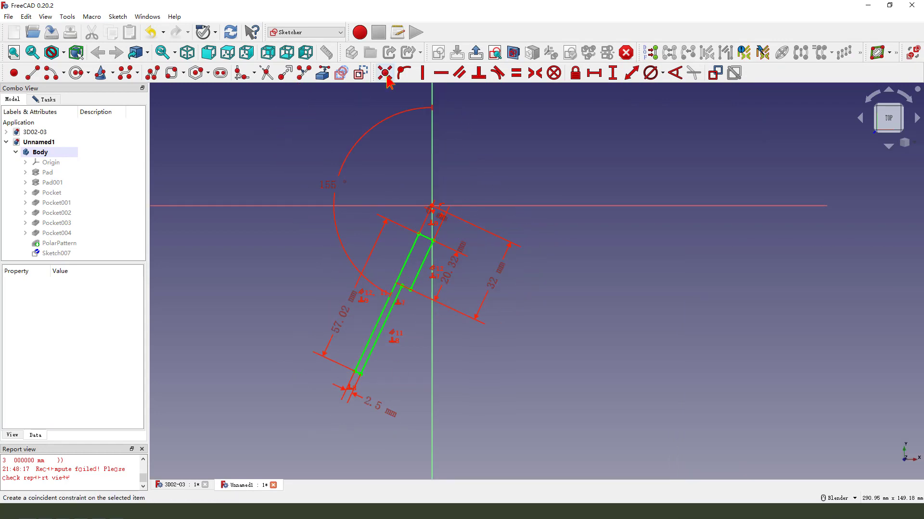
left_click(476, 53)
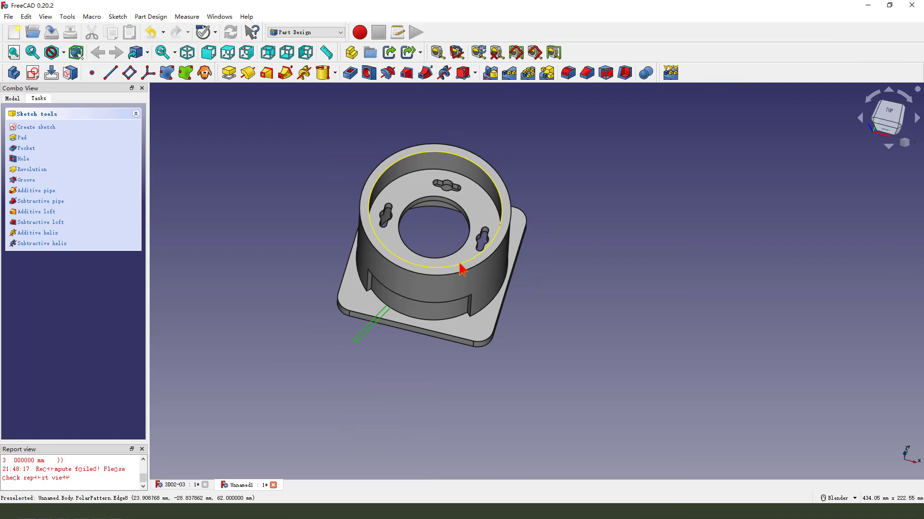
Step: Set the z position of the stepped-hole sketch's attachment offset to 12.5 mm
left_click(13, 99)
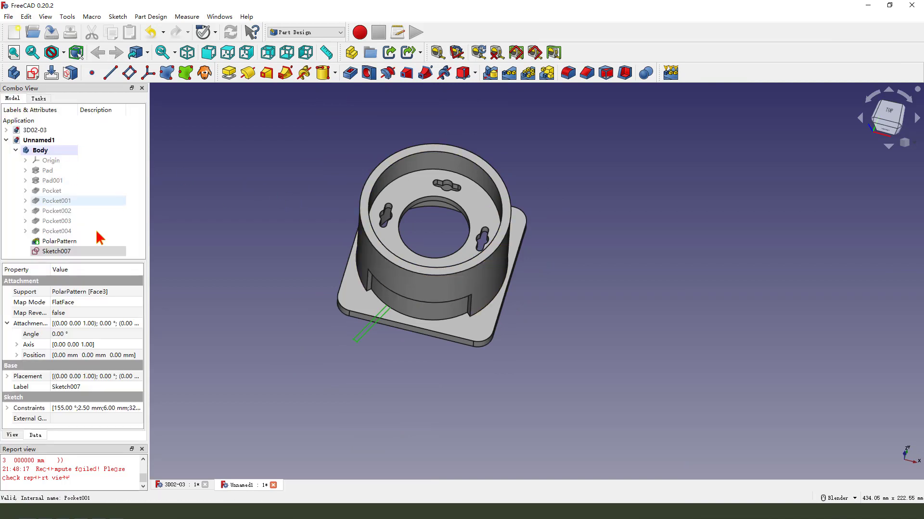
left_click(65, 252)
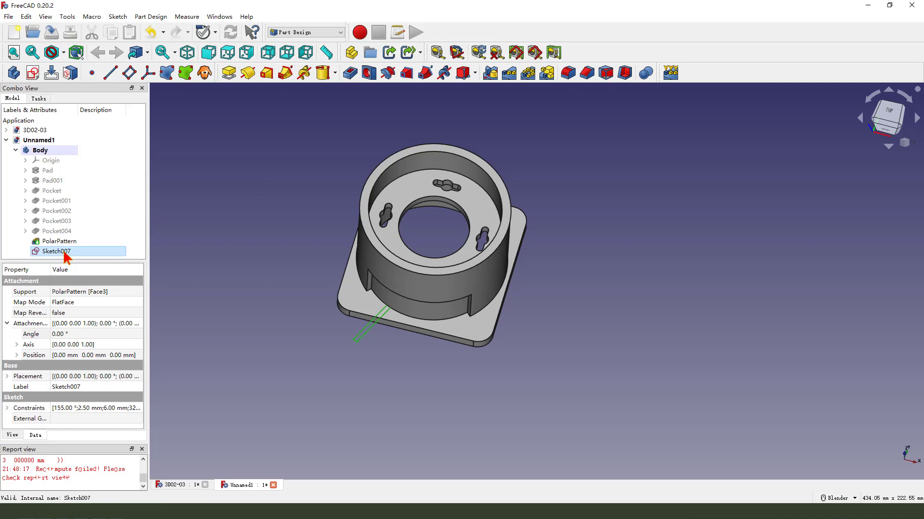
left_click(16, 356)
left_click(18, 356)
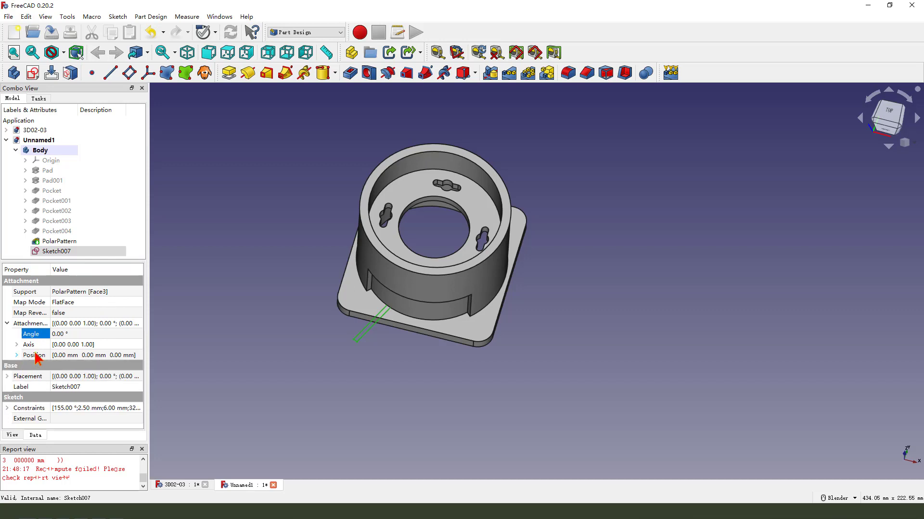
left_click(16, 355)
scroll(123, 367, "down", 1)
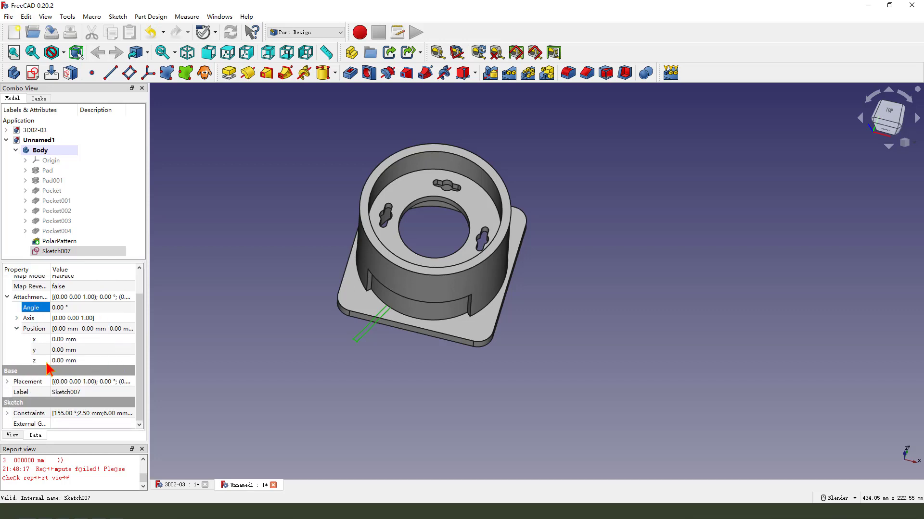
left_click(66, 361)
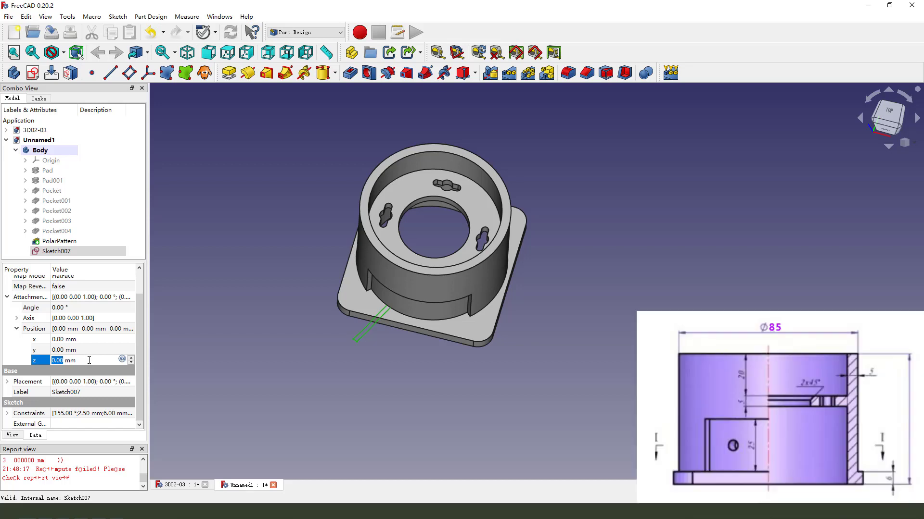
type("12.5")
key("Return")
middle_click_drag(546, 385, 553, 326)
scroll(451, 295, "up", 3)
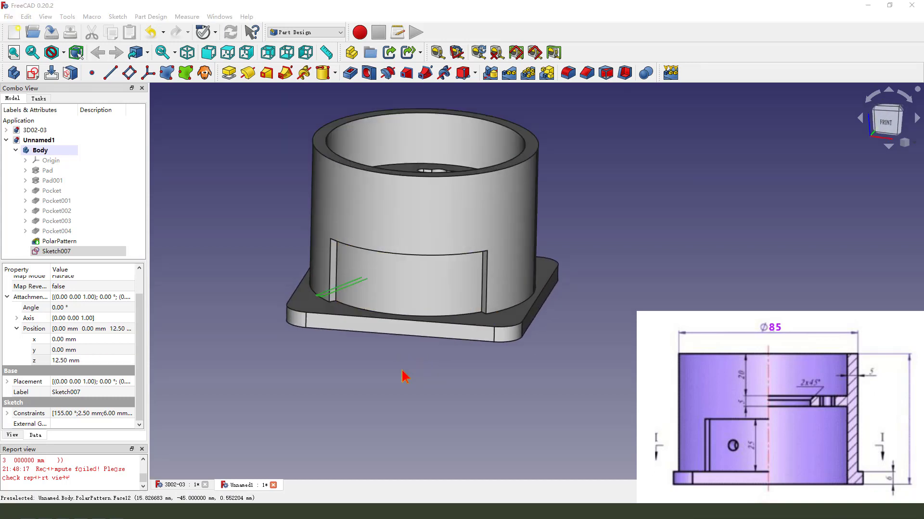
left_click_drag(407, 288, 391, 315)
mouse_move(410, 290)
left_mouse_down()
mouse_move(425, 307)
mouse_move(462, 316)
left_mouse_up()
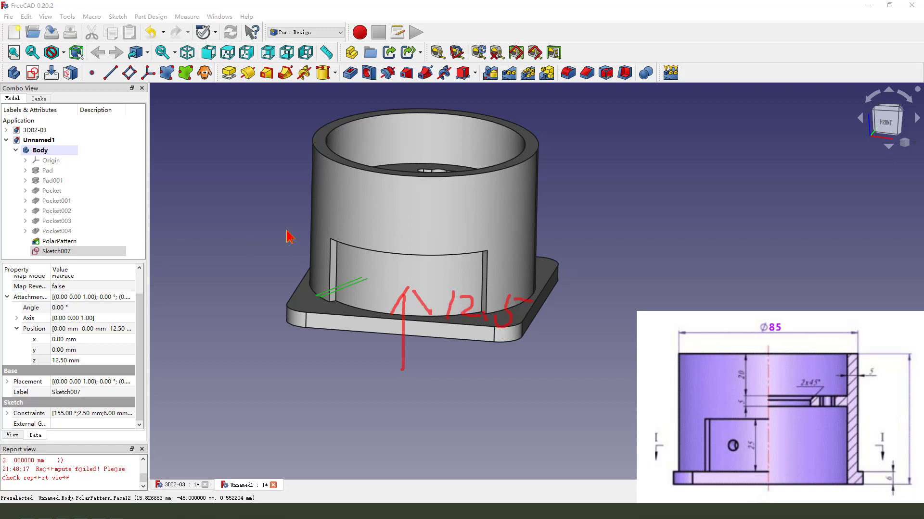
left_click_drag(286, 231, 348, 245)
left_click_drag(264, 249, 282, 269)
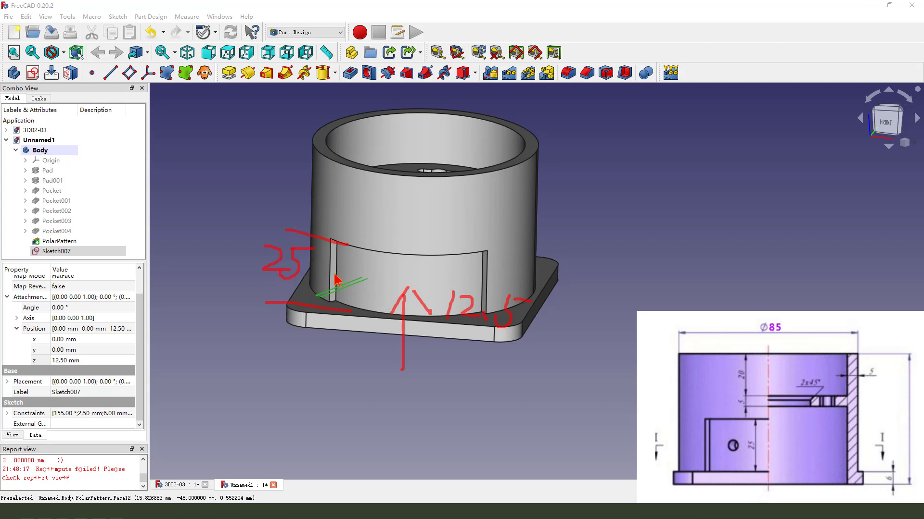
left_click_drag(334, 273, 489, 272)
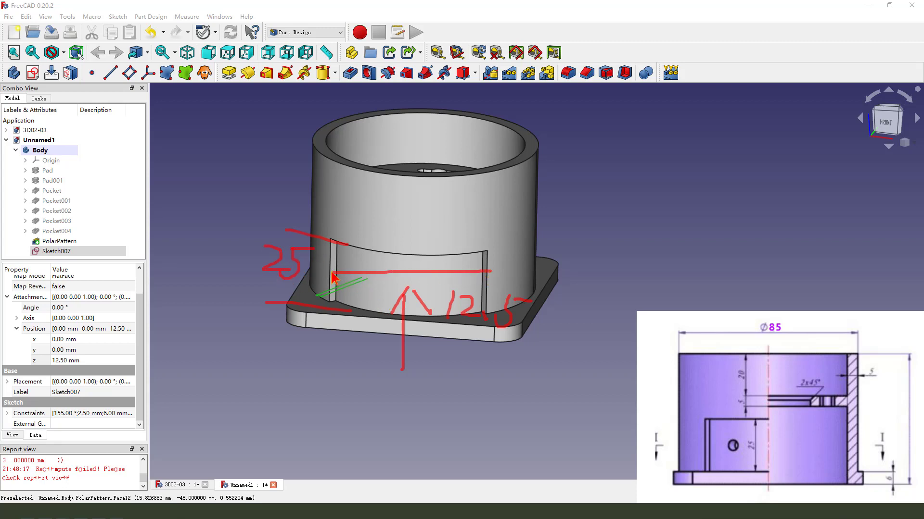
left_click_drag(332, 274, 487, 280)
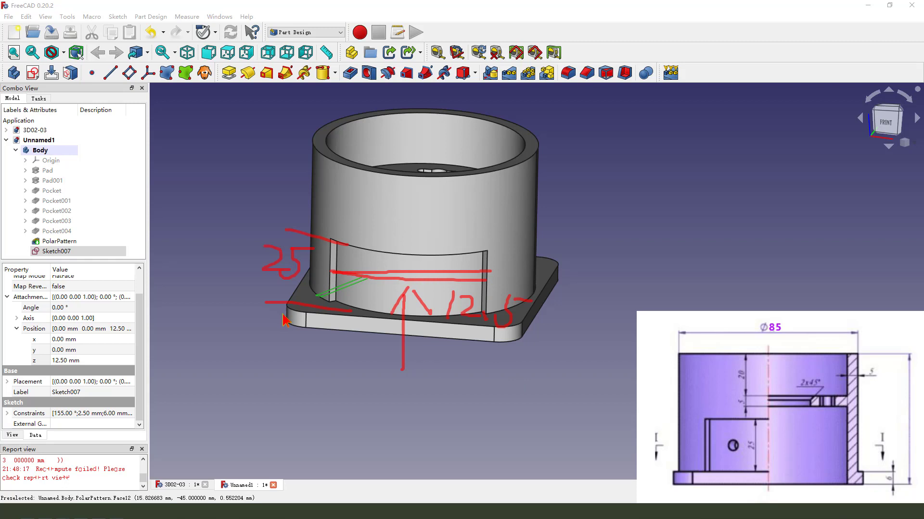
key("Escape")
middle_click_drag(379, 344, 186, 338)
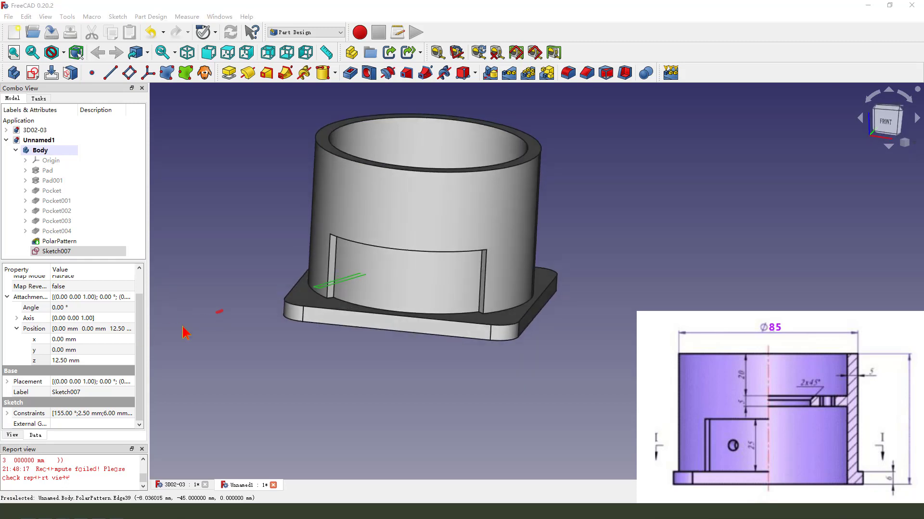
mouse_move(185, 332)
left_mouse_down()
mouse_move(88, 365)
mouse_move(136, 354)
mouse_move(191, 373)
mouse_move(352, 310)
mouse_move(363, 284)
left_mouse_up()
key("Escape")
Step: Cut the stepped hole with a 360° Groove of the half profile, revolved about the profile's long straight edge
mouse_move(377, 301)
middle_mouse_down()
mouse_move(423, 289)
mouse_move(375, 241)
mouse_move(406, 237)
mouse_move(424, 211)
mouse_move(419, 198)
middle_mouse_up()
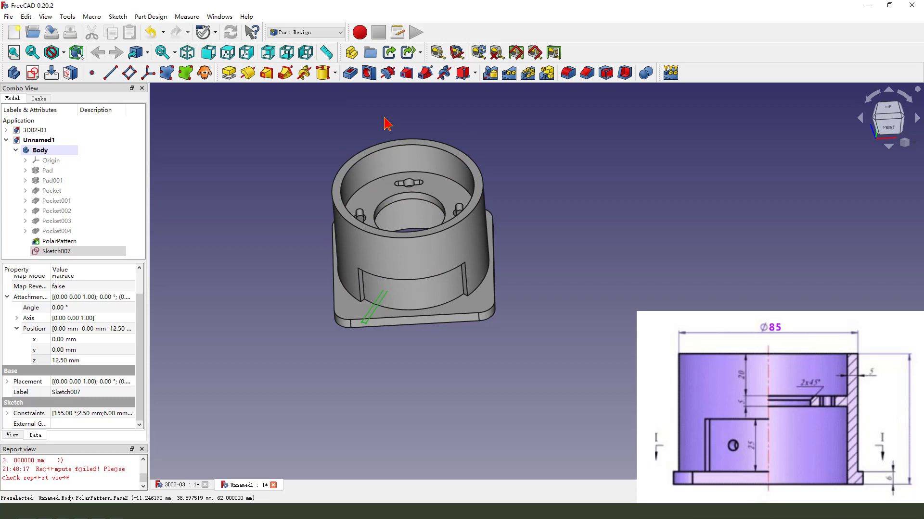
left_click(388, 73)
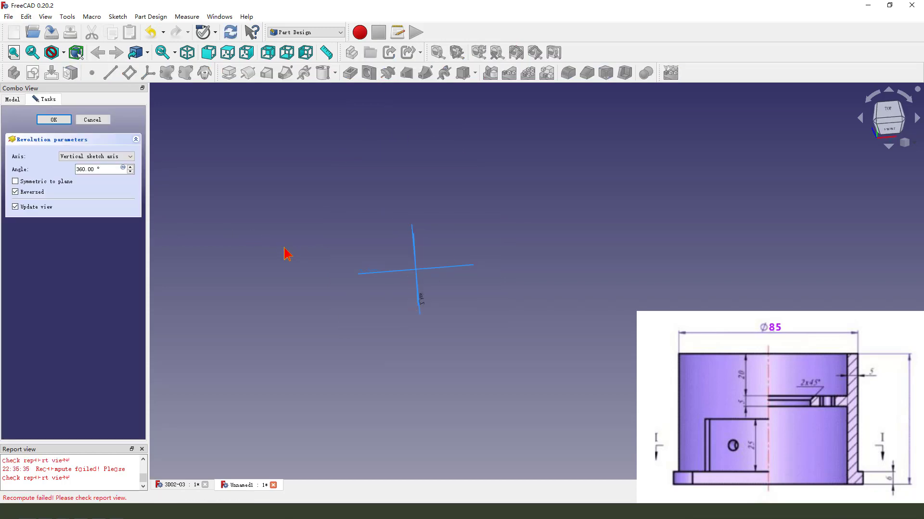
left_click(84, 157)
left_click(87, 194)
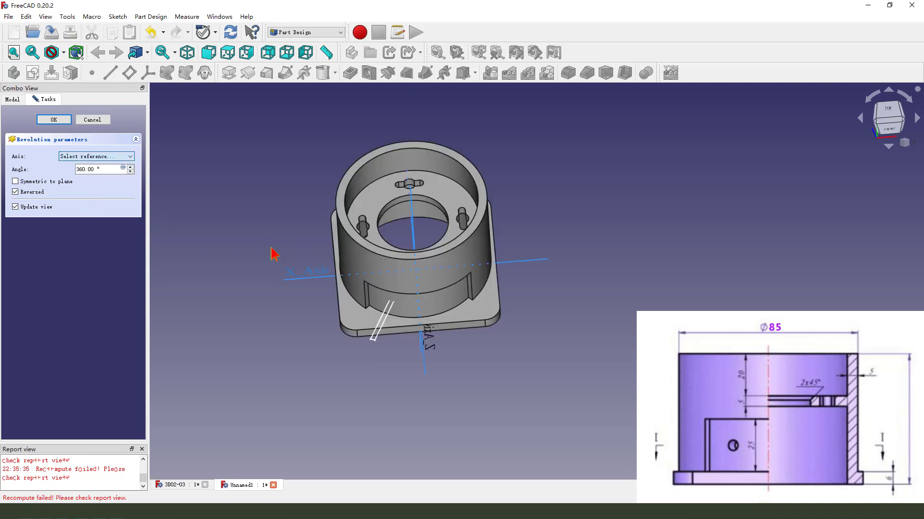
left_click(375, 329)
mouse_move(412, 323)
middle_mouse_down()
mouse_move(404, 351)
mouse_move(440, 404)
mouse_move(485, 414)
mouse_move(423, 327)
middle_mouse_up()
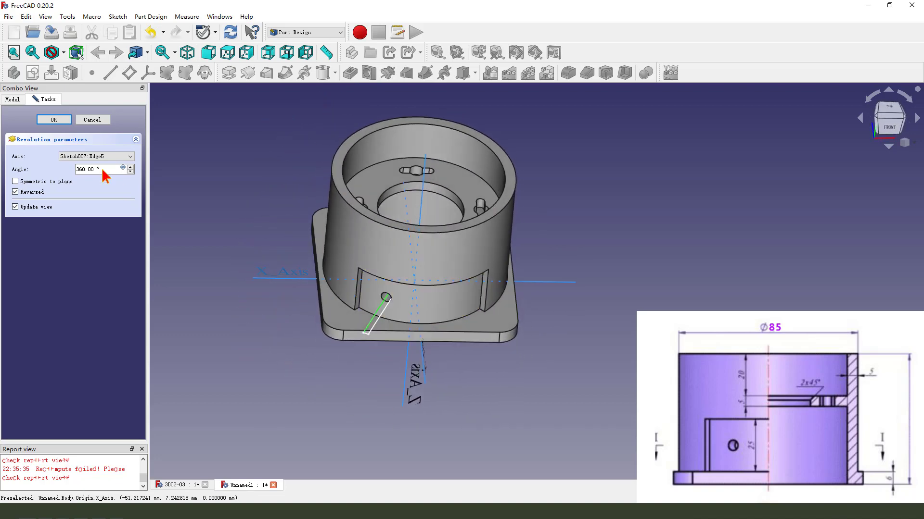
left_click(58, 123)
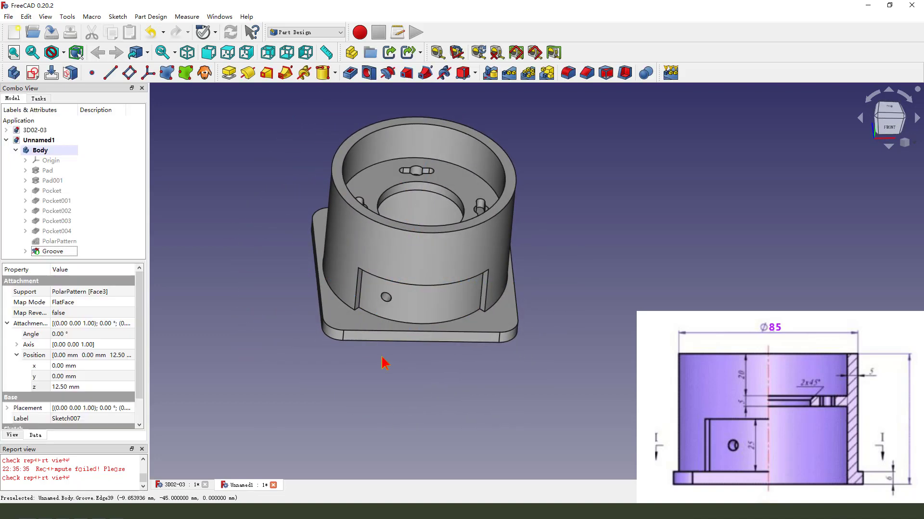
Step: Mirror the stepped-hole groove across the base YZ plane
left_click(58, 254)
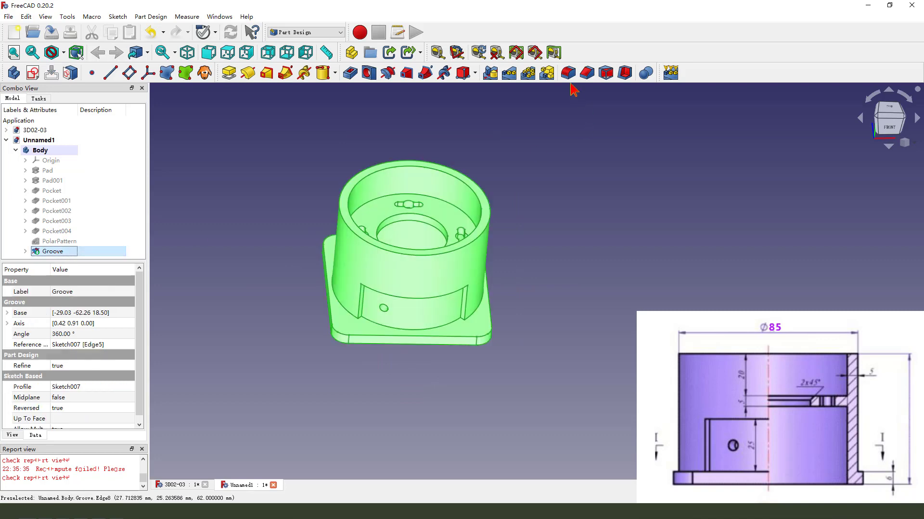
left_click(491, 74)
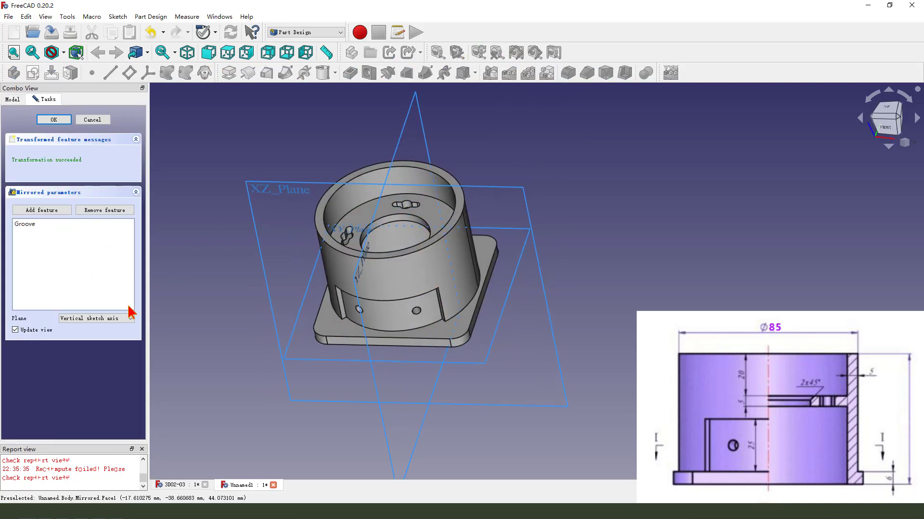
left_click(128, 319)
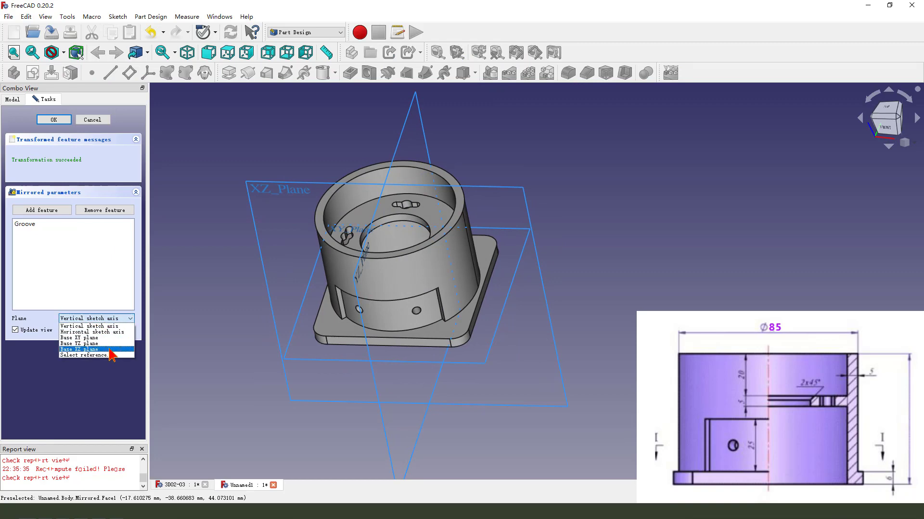
left_click(98, 343)
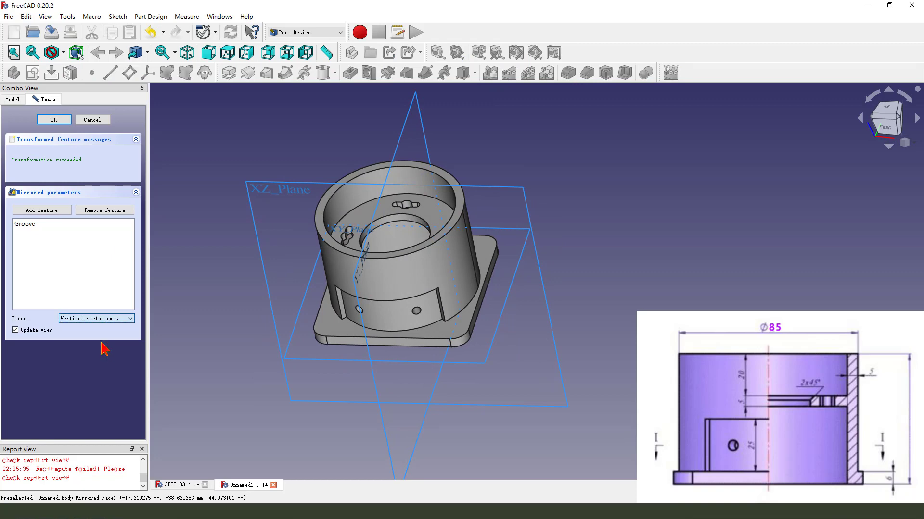
middle_click_drag(481, 366, 429, 377)
scroll(457, 365, "up", 3)
mouse_move(495, 318)
left_mouse_down()
mouse_move(499, 311)
mouse_move(460, 314)
mouse_move(540, 365)
left_mouse_up()
mouse_move(479, 289)
left_mouse_down()
mouse_move(441, 238)
mouse_move(481, 404)
left_mouse_up()
key("0")
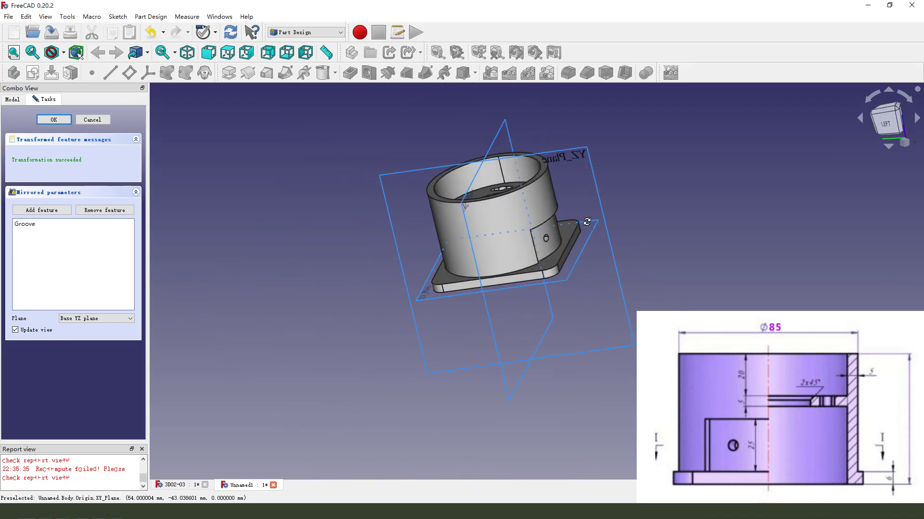
left_click(54, 119)
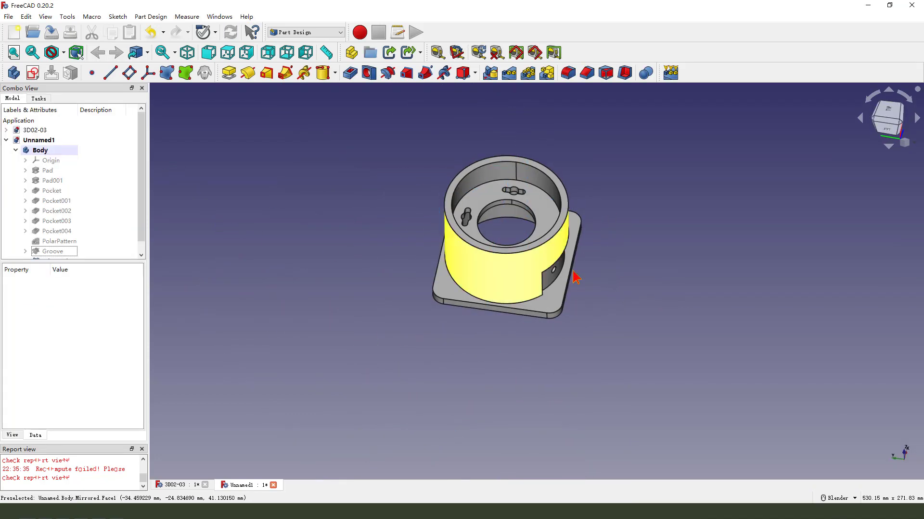
Step: Start a sketch on the square flange's upper face and reference its four rounded corner arcs as external geometry
middle_click_drag(577, 278, 643, 184)
scroll(625, 264, "up", 2)
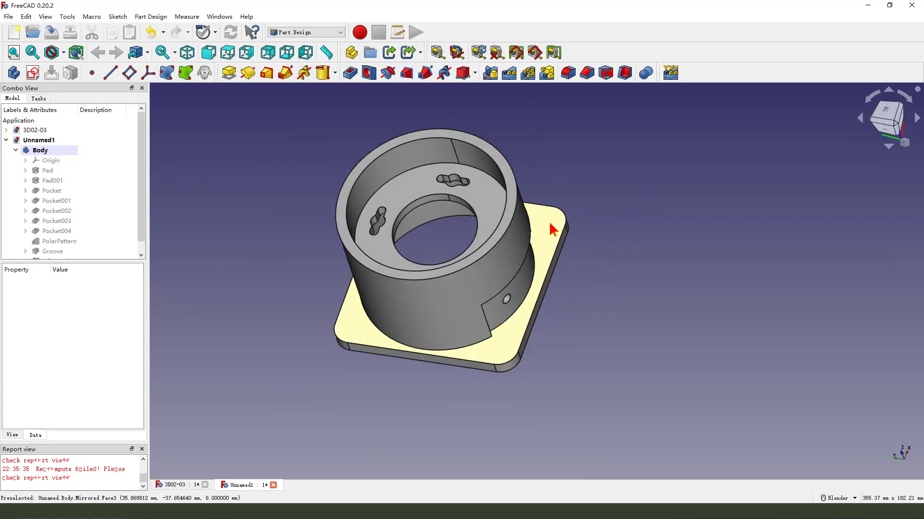
left_click(577, 229)
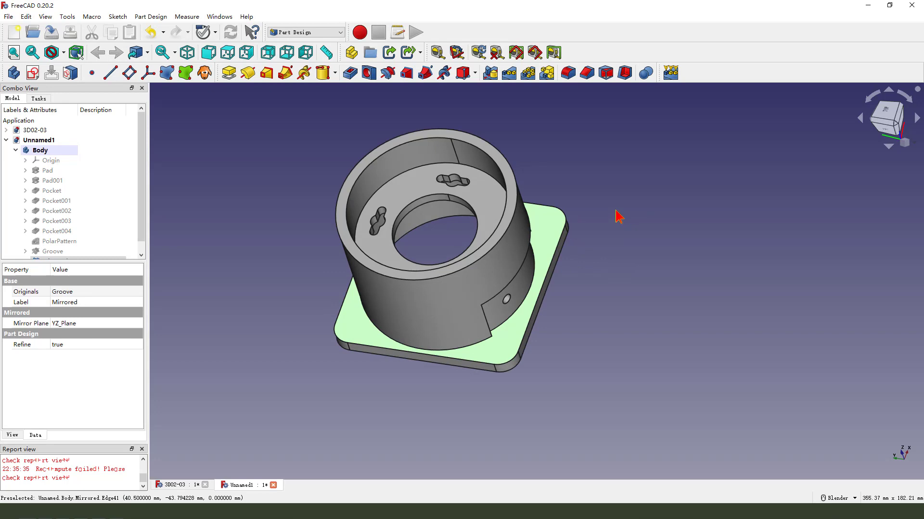
left_click(33, 73)
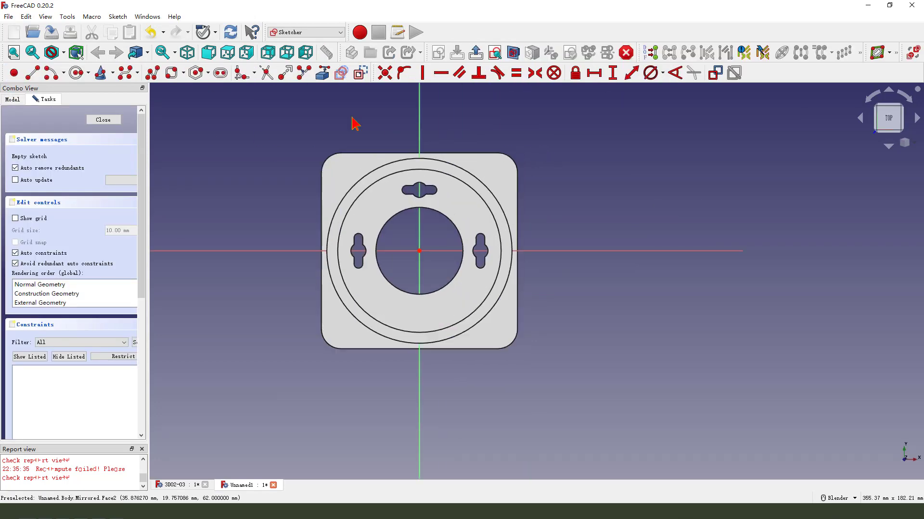
left_click(322, 73)
left_click(329, 160)
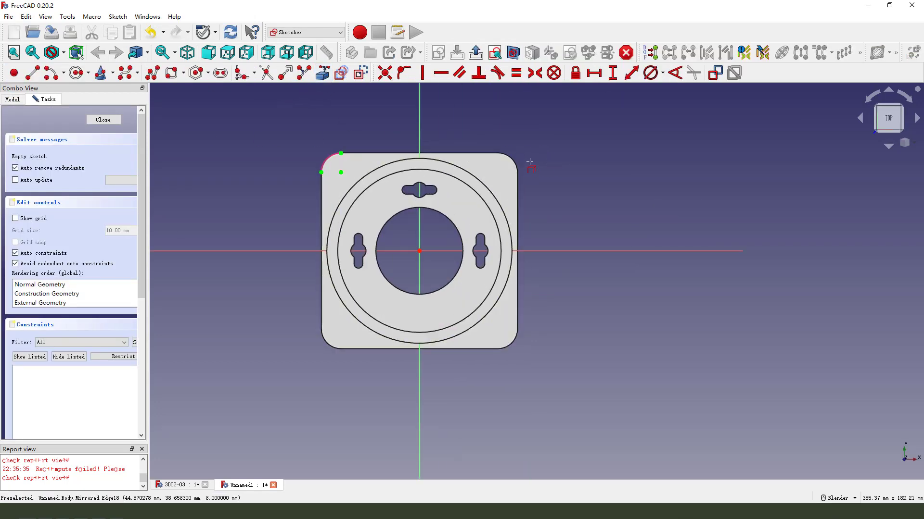
left_click(515, 340)
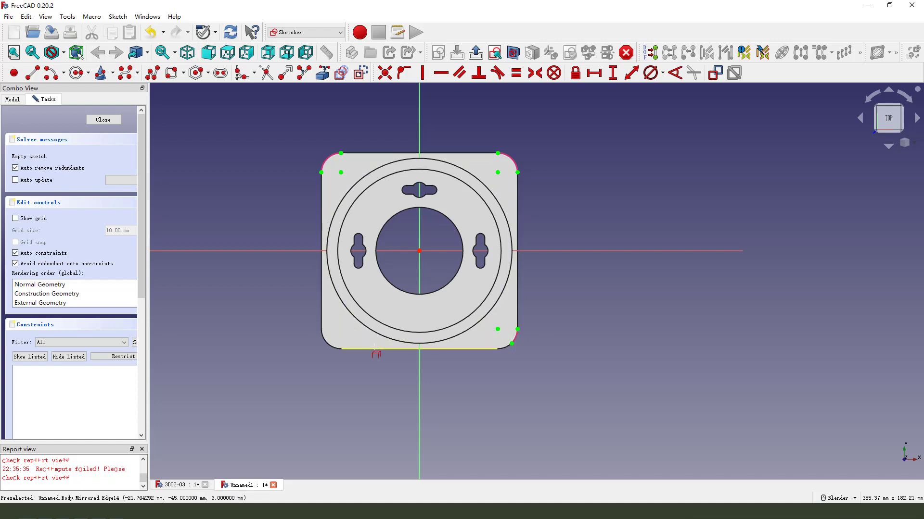
left_click(324, 341)
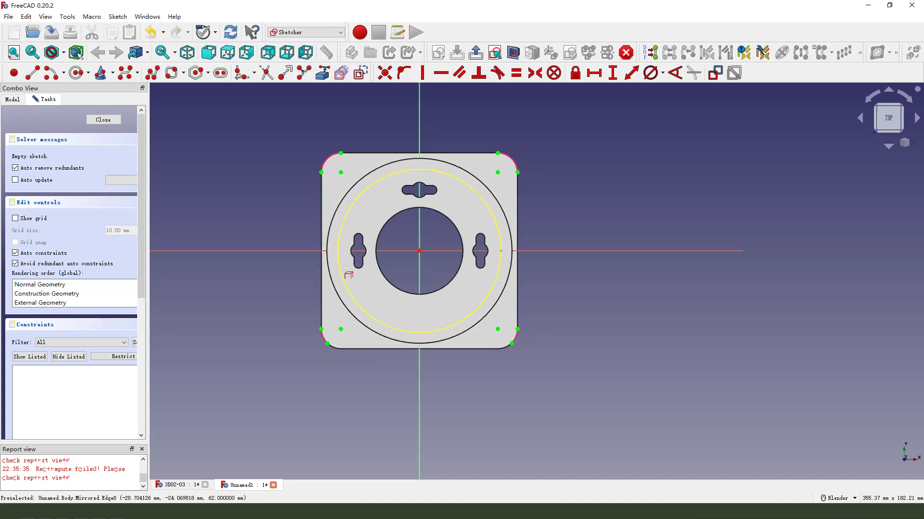
Step: Draw a small circle centred on each of the four corner arc centres and close the sketch
left_click(76, 73)
left_click(341, 172)
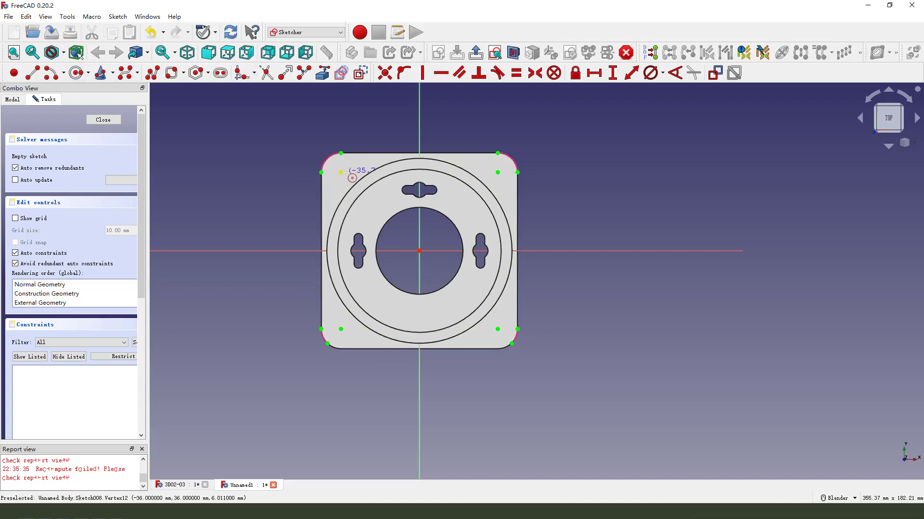
left_click(347, 178)
left_click(498, 173)
left_click(502, 183)
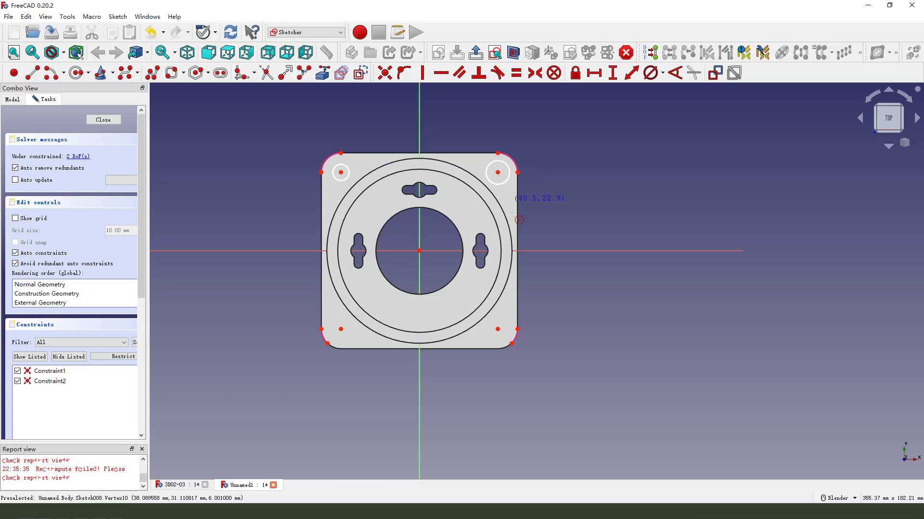
left_click(497, 329)
left_click(504, 326)
left_click(341, 329)
left_click(349, 337)
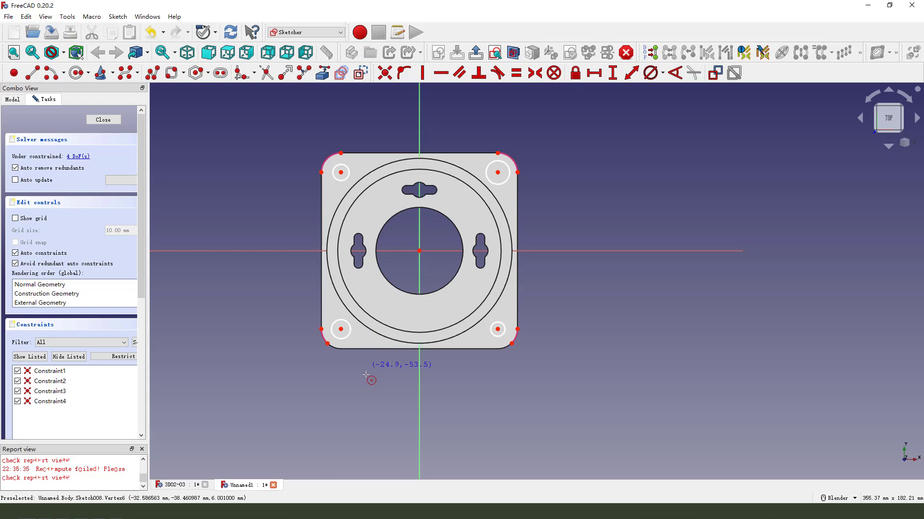
left_click(90, 121)
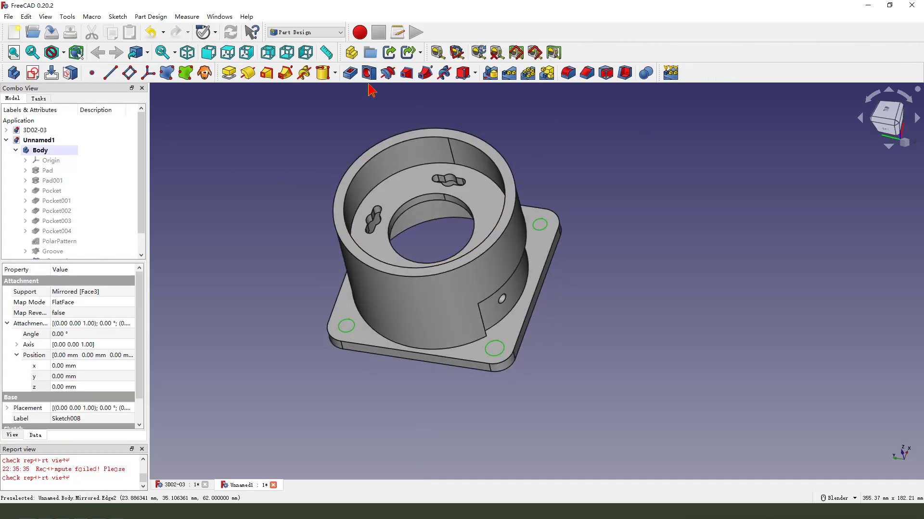
Step: Cut plain, unthreaded holes of 6 mm diameter and 25 mm depth from the four corner circles
left_click(369, 73)
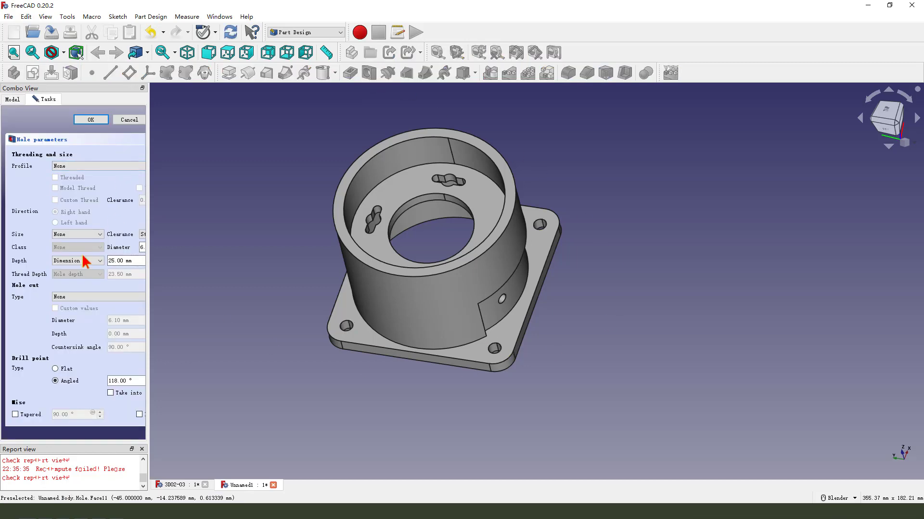
left_click_drag(149, 238, 198, 246)
left_click(144, 248)
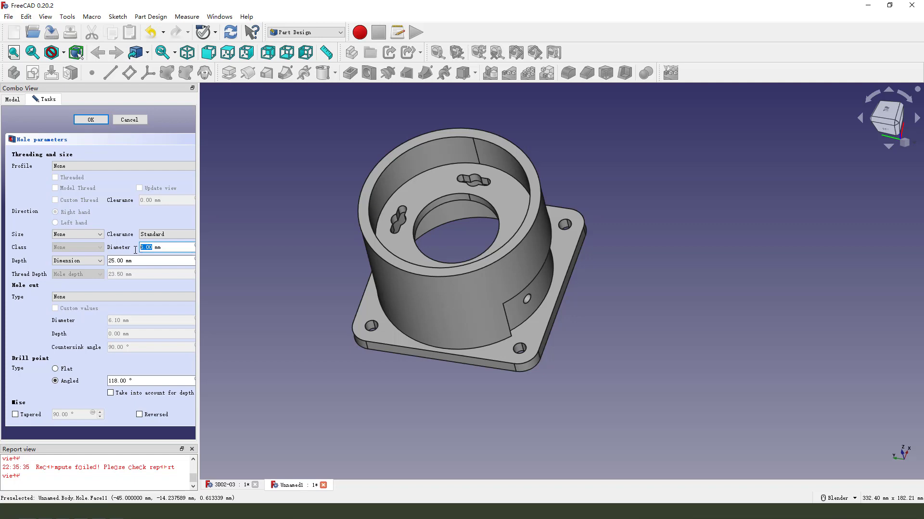
left_click(90, 120)
mouse_move(466, 275)
middle_mouse_down()
mouse_move(537, 306)
mouse_move(463, 279)
middle_mouse_up()
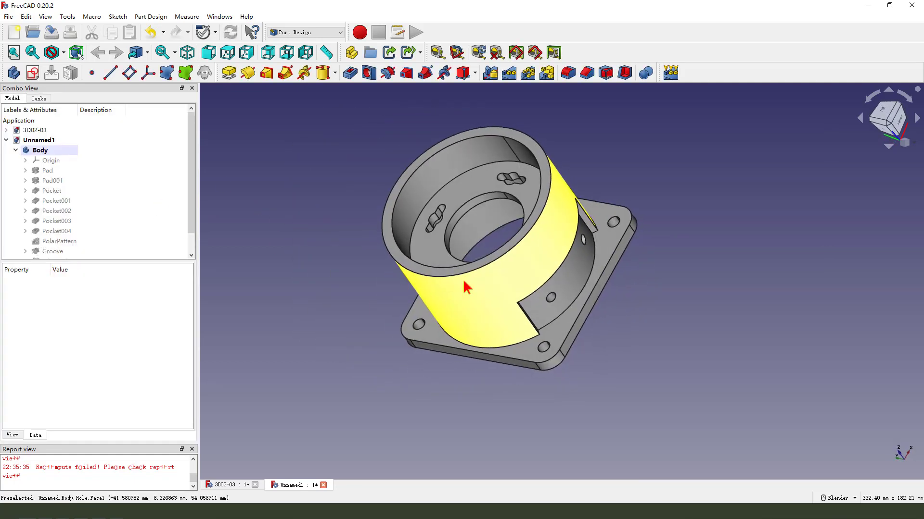
Step: Chamfer the upper edge of the central bore in the inner web with an equal distance of 2 mm
middle_click_drag(633, 259, 553, 265)
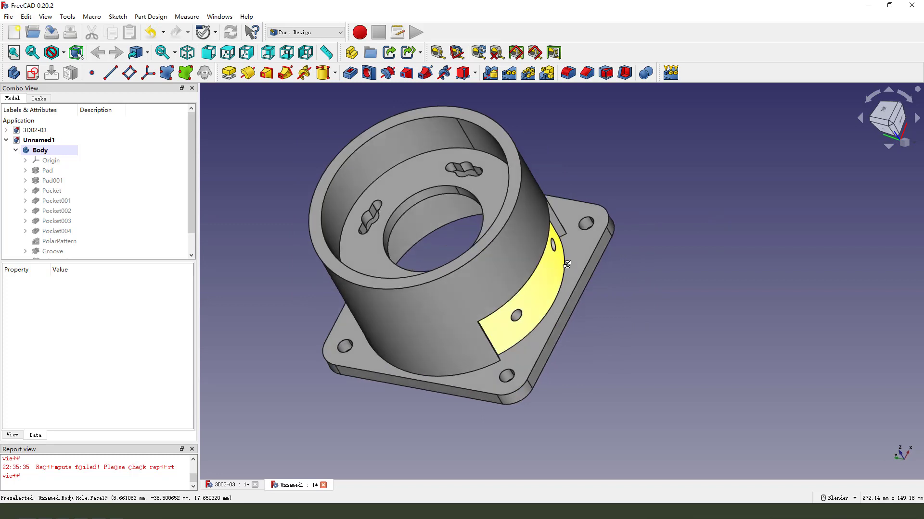
left_click(430, 192)
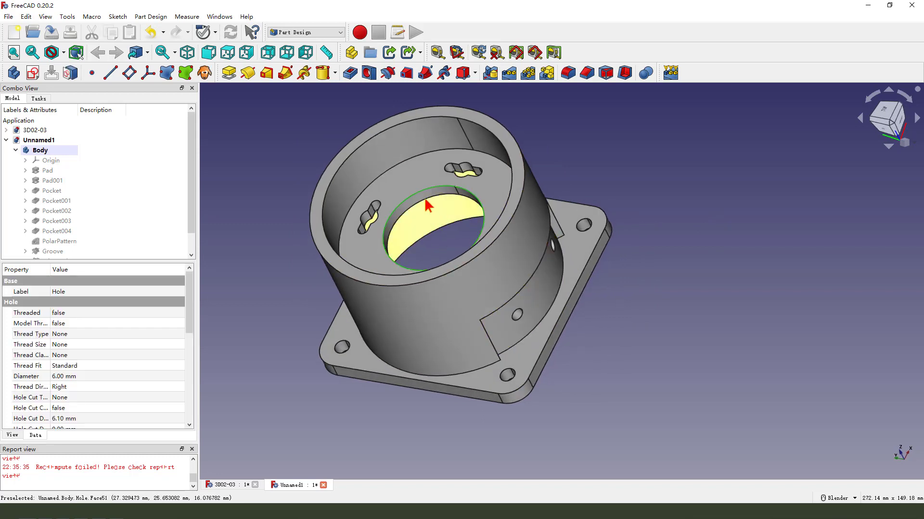
left_click(587, 74)
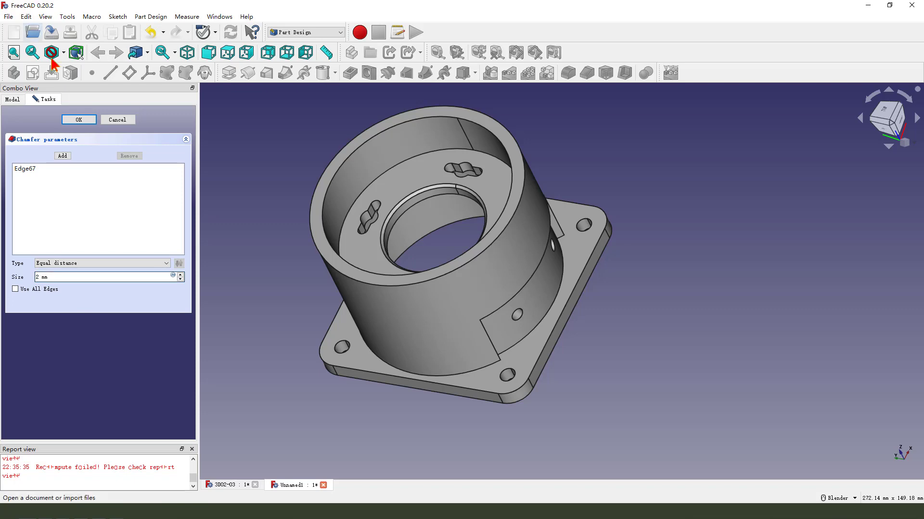
left_click(78, 119)
Step: Change the finished body's shape color to orange and clear the selection
middle_click_drag(367, 212, 452, 282)
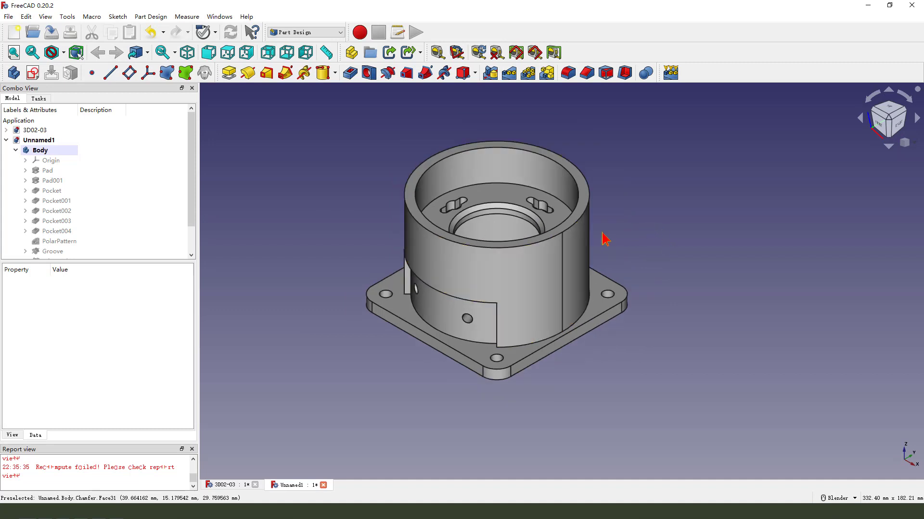
scroll(548, 232, "up", 1)
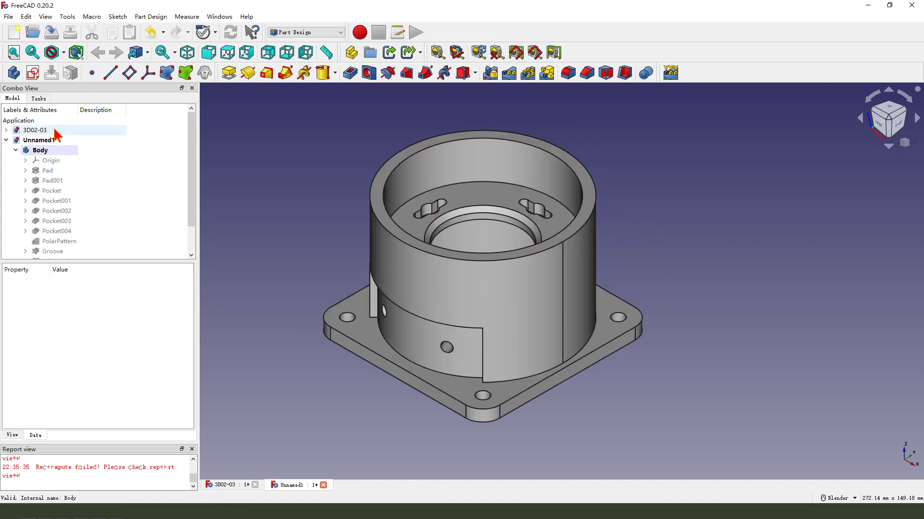
right_click(41, 151)
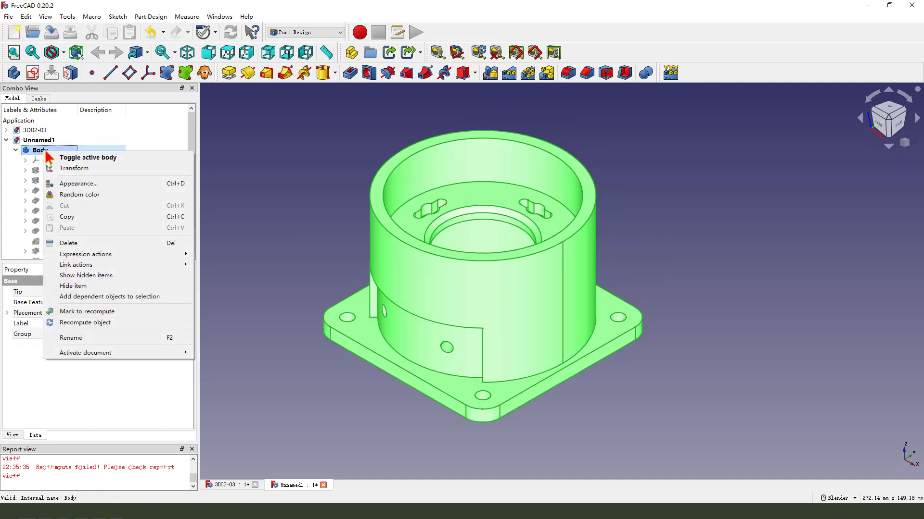
left_click(75, 185)
left_click(138, 206)
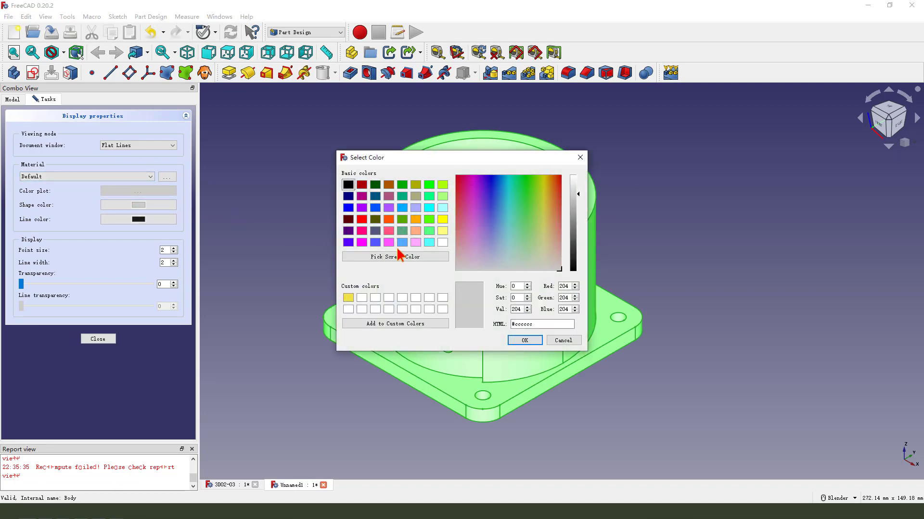
left_click(389, 220)
left_click(524, 340)
left_click(98, 339)
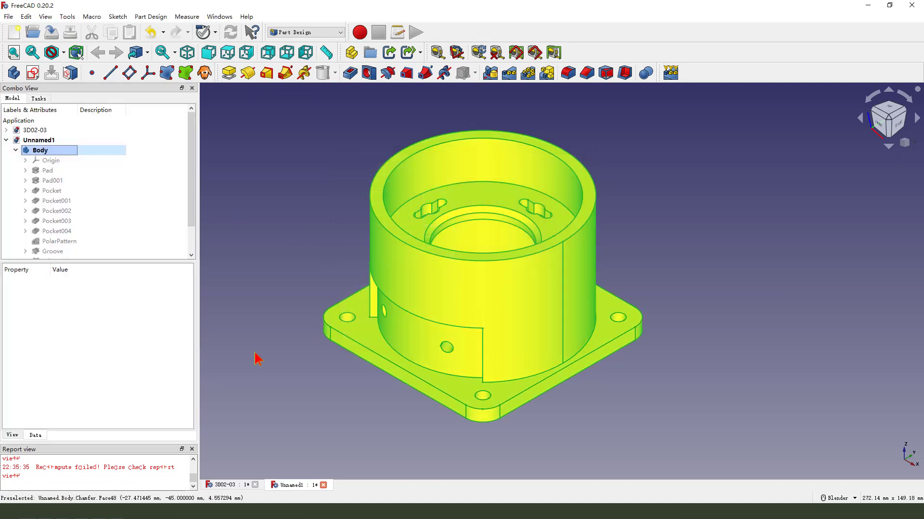
left_click(257, 358)
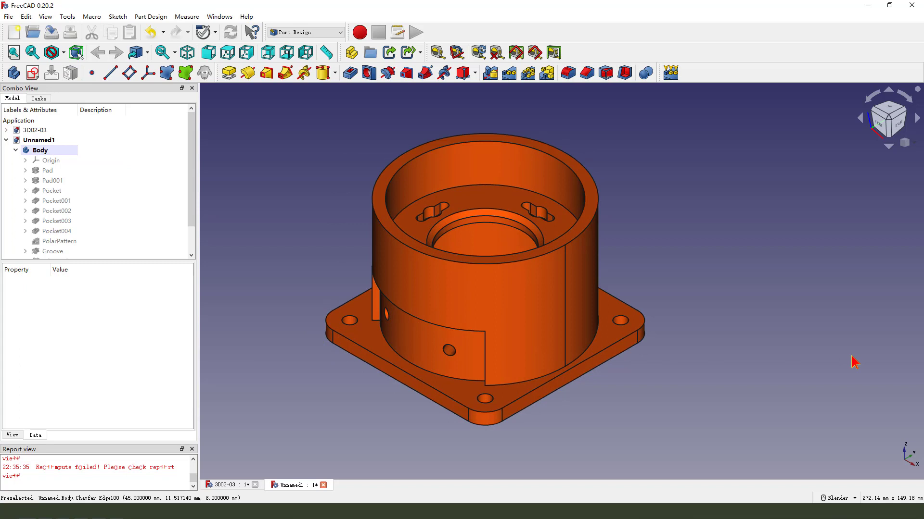